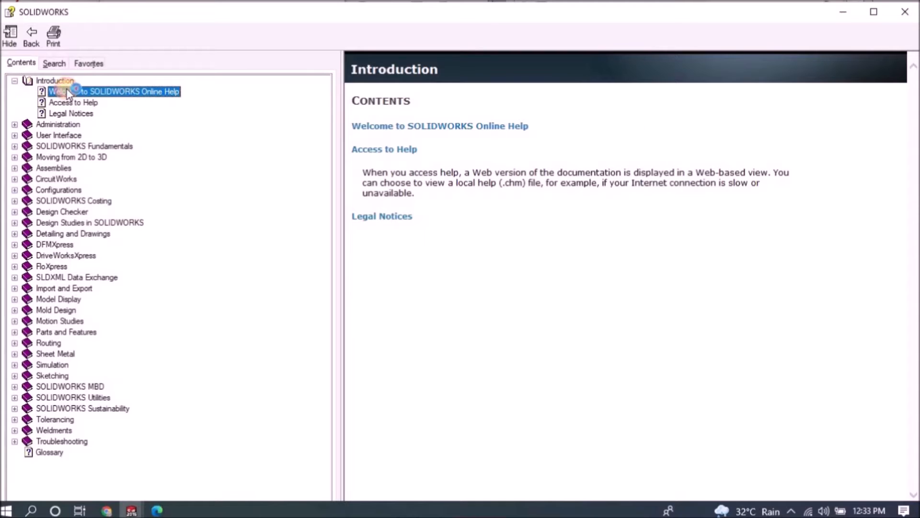
Browse the help topics Access to Help and Legal Notices, and expand the Administration section down to the Installation and Administration Guide
{"action": "left_click", "coordinate": [67, 103]}
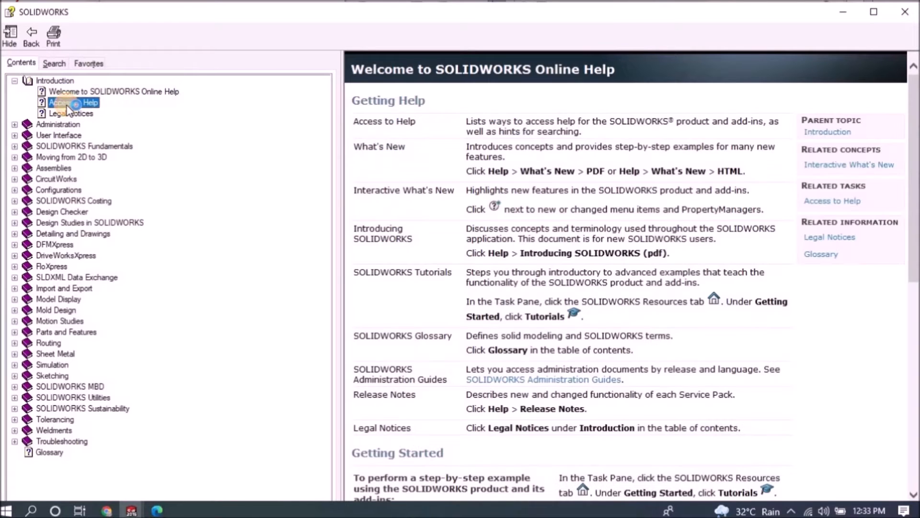
{"action": "left_click", "coordinate": [70, 113]}
{"action": "left_click", "coordinate": [15, 124]}
{"action": "left_click", "coordinate": [58, 125]}
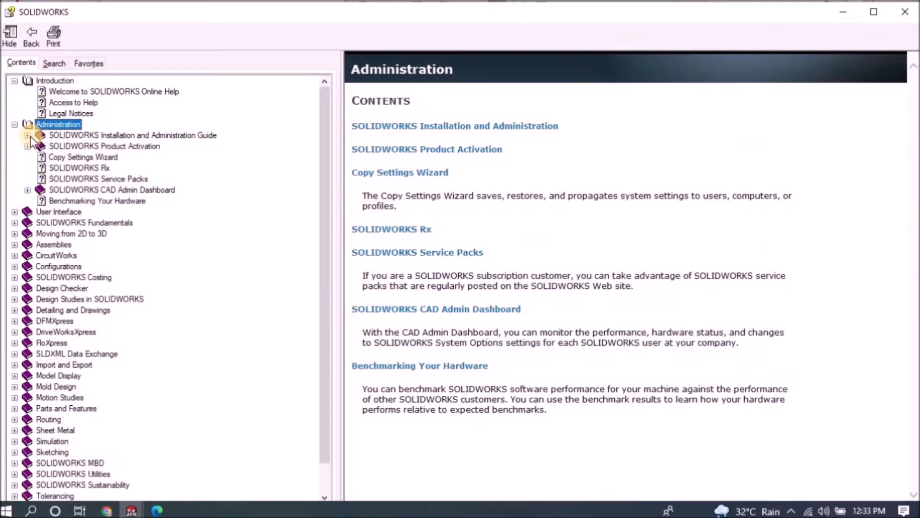
{"action": "left_click", "coordinate": [74, 136]}
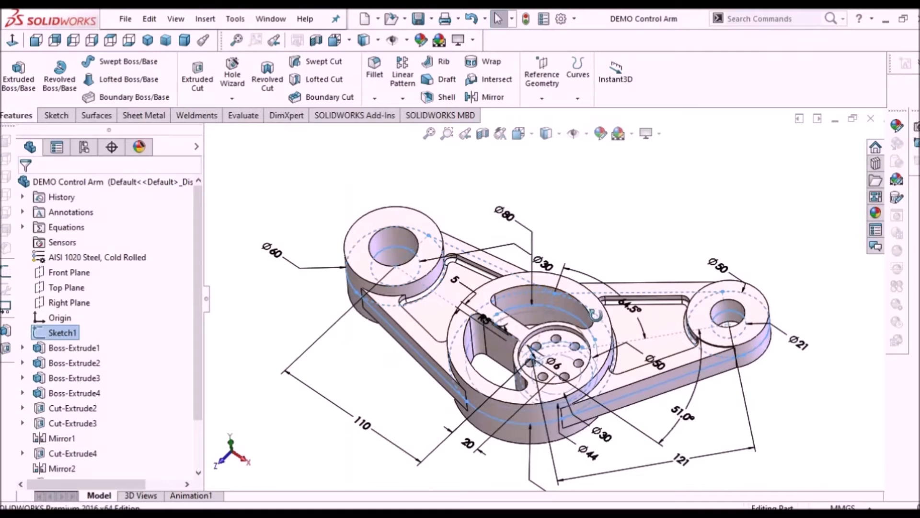
{"action": "middle_click_drag", "start_coordinate": [595, 320], "coordinate": [623, 229]}
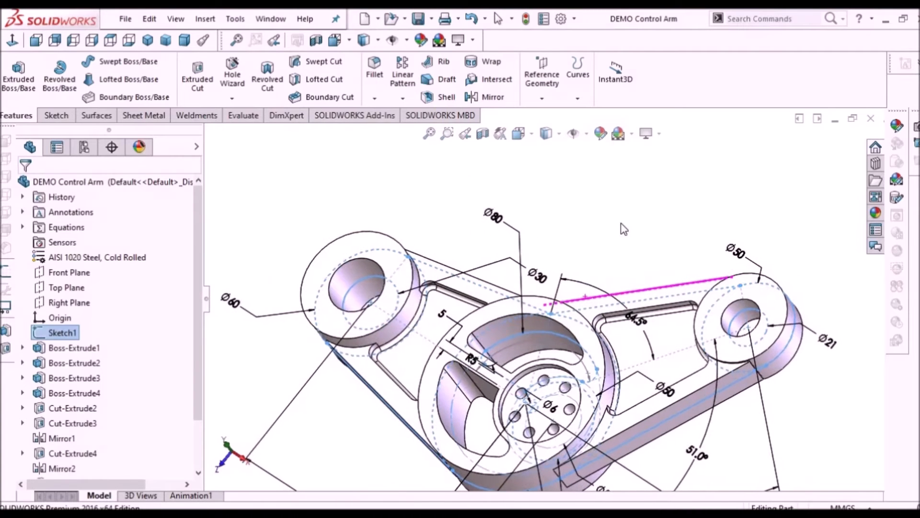
{"action": "left_click", "coordinate": [624, 227]}
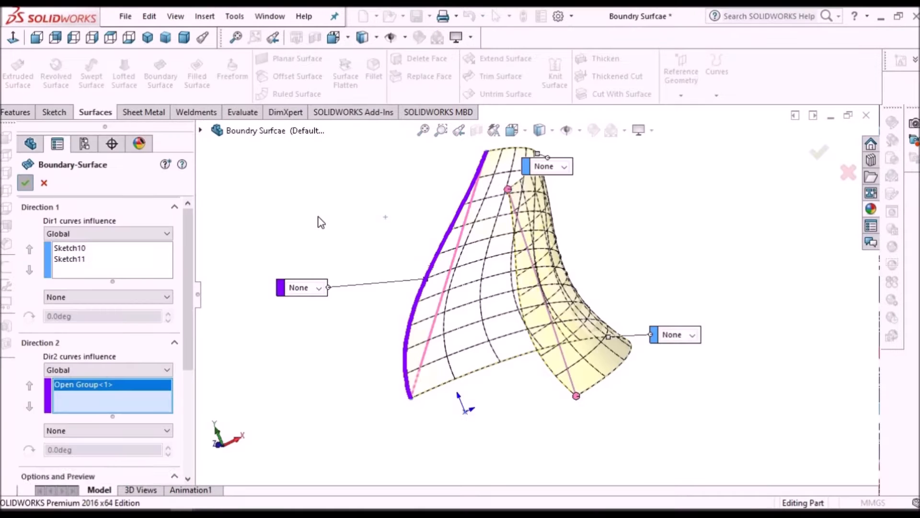
Complete the boundary surface using Sketch10 and Sketch11 in direction 1 and the open group in direction 2
{"action": "key", "text": "Return"}
{"action": "middle_click_drag", "start_coordinate": [504, 263], "coordinate": [441, 292]}
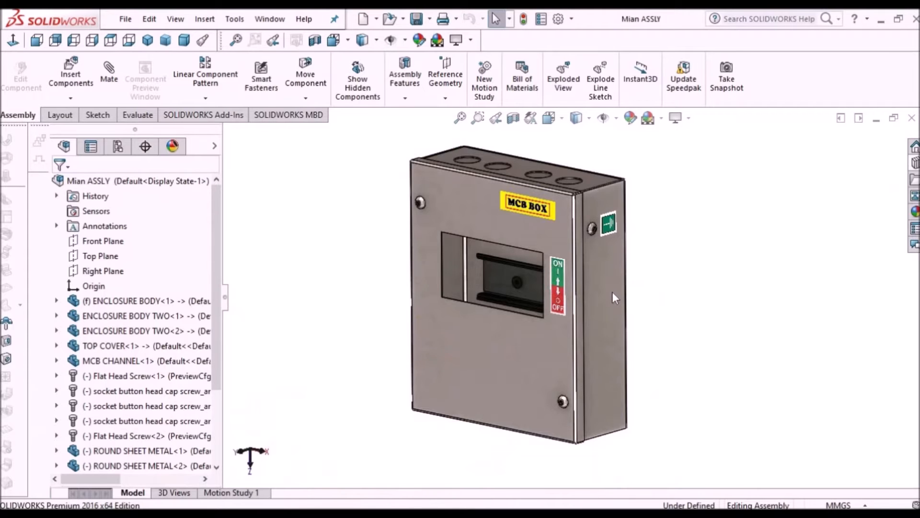
{"action": "scroll", "coordinate": [612, 292], "scroll_direction": "down", "scroll_amount": 2}
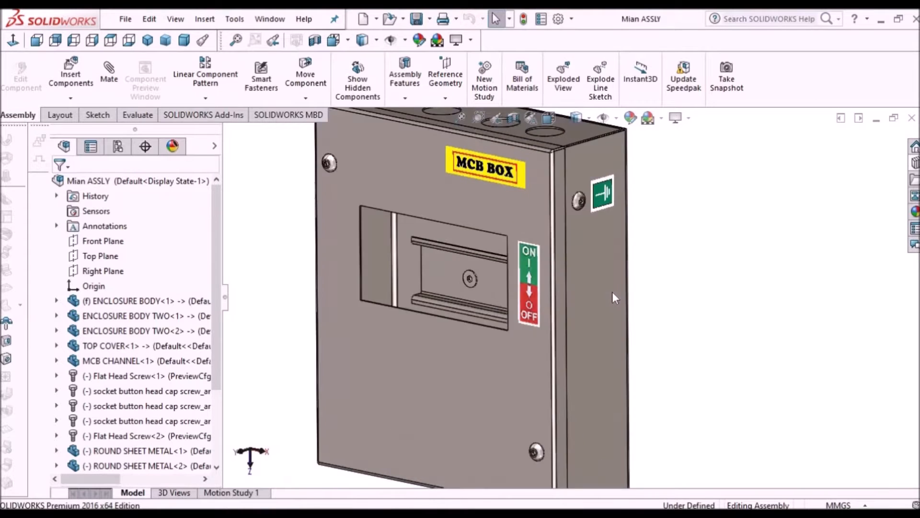
{"action": "scroll", "coordinate": [588, 290], "scroll_direction": "up", "scroll_amount": 4}
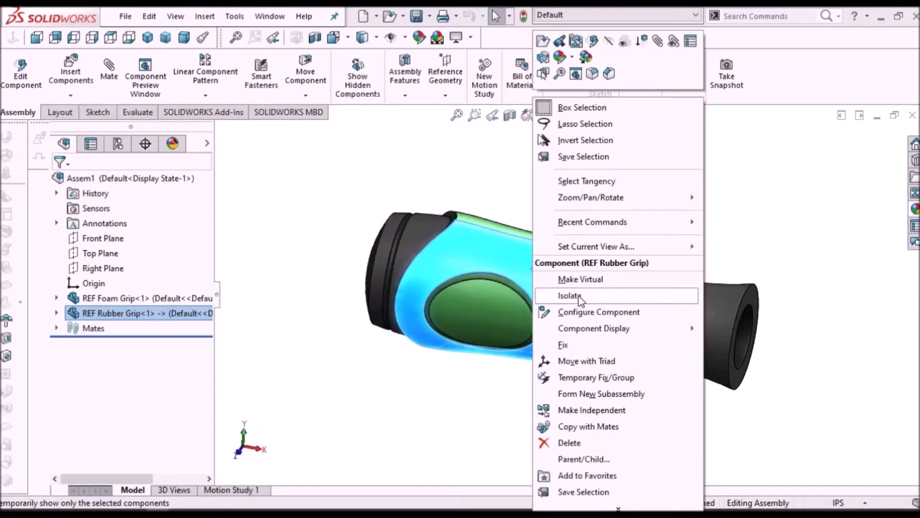
{"action": "key", "text": "Escape"}
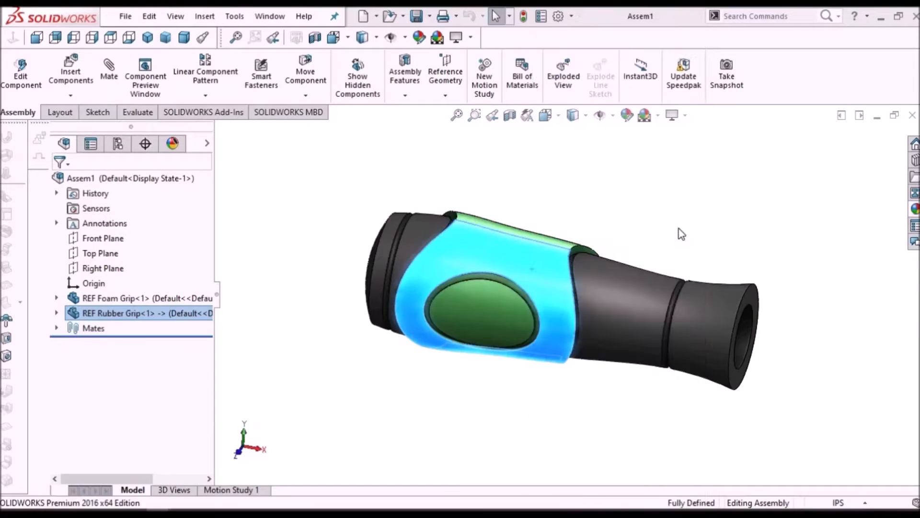
{"action": "left_click", "coordinate": [681, 233]}
{"action": "middle_click_drag", "start_coordinate": [681, 234], "coordinate": [644, 315]}
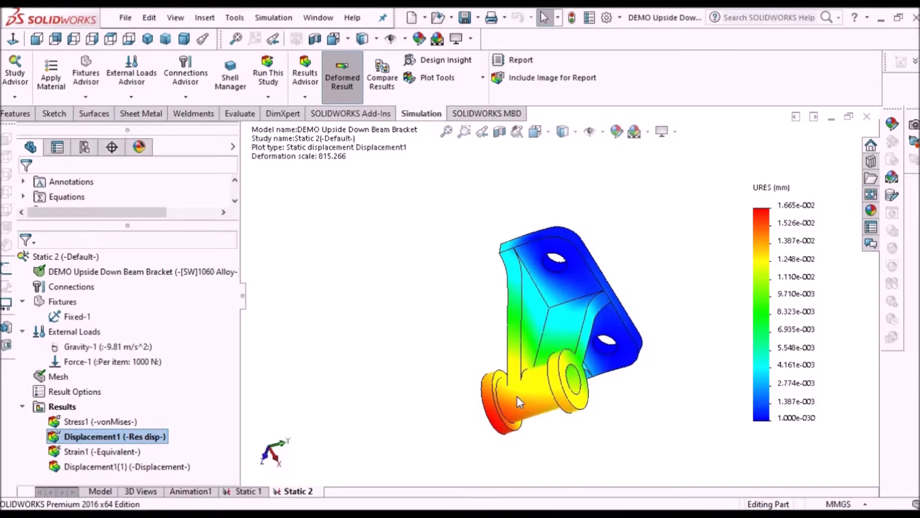
{"action": "middle_click_drag", "start_coordinate": [530, 417], "coordinate": [553, 445]}
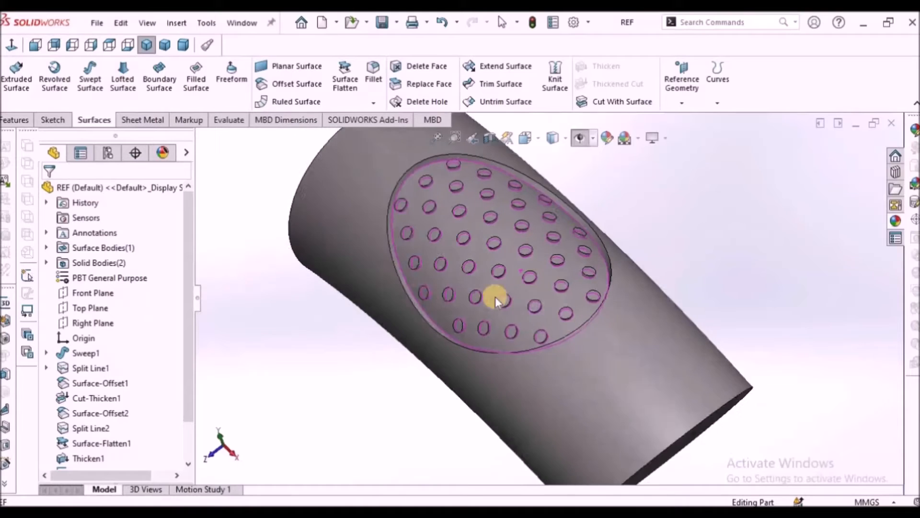
{"action": "scroll", "coordinate": [496, 297], "scroll_direction": "up", "scroll_amount": 3}
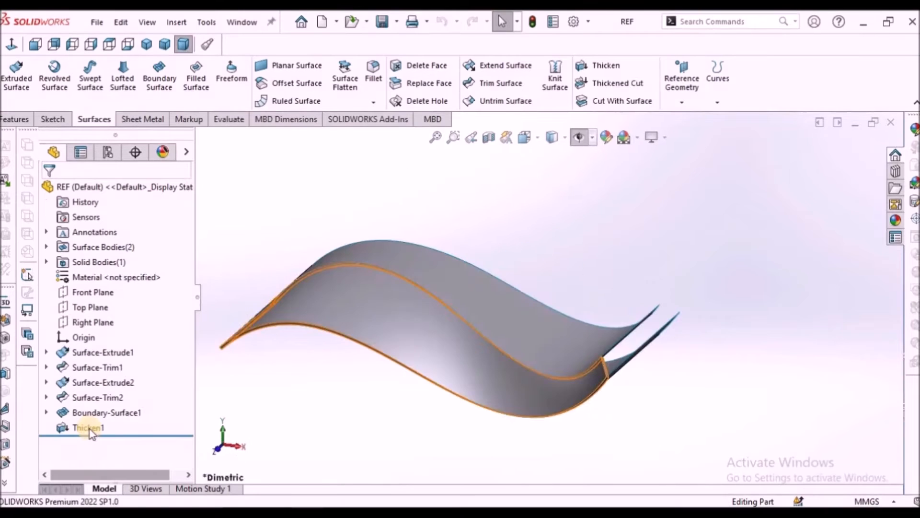
{"action": "right_click", "coordinate": [89, 428]}
{"action": "left_click", "coordinate": [106, 228]}
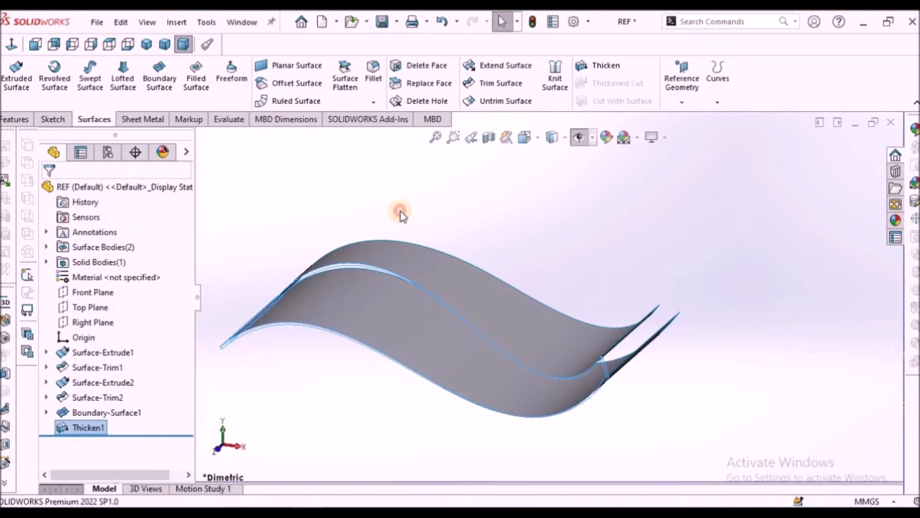
{"action": "middle_click_drag", "start_coordinate": [493, 295], "coordinate": [502, 301]}
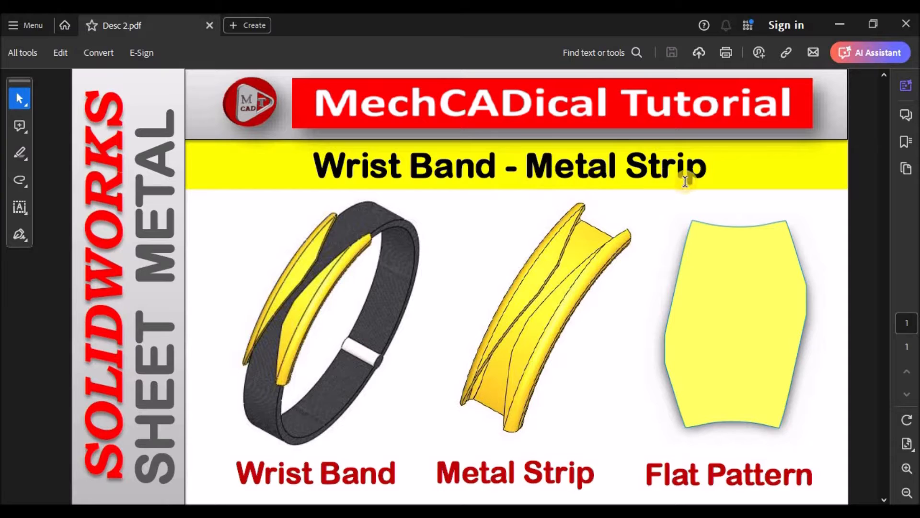
Review the metal strip illustration beside the wrist band and flat pattern in Desc 2.pdf
{"action": "left_click", "coordinate": [525, 259]}
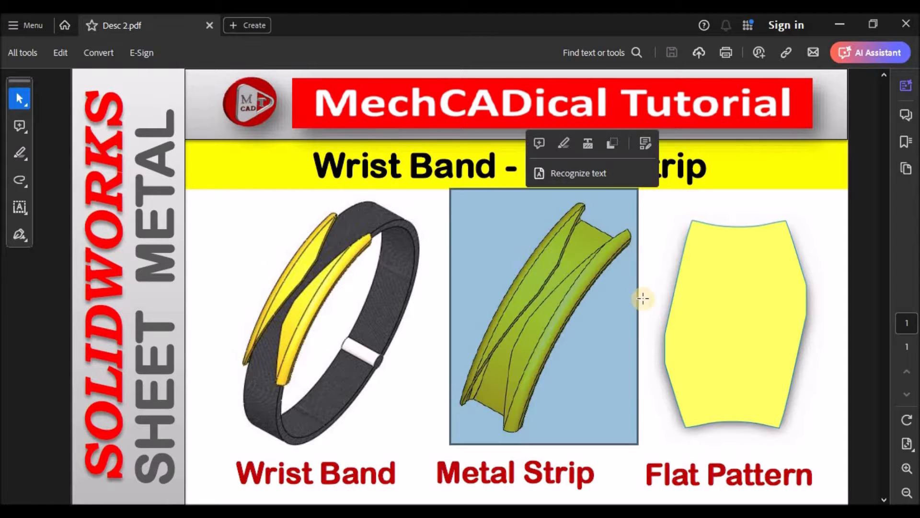
{"action": "left_click", "coordinate": [432, 166]}
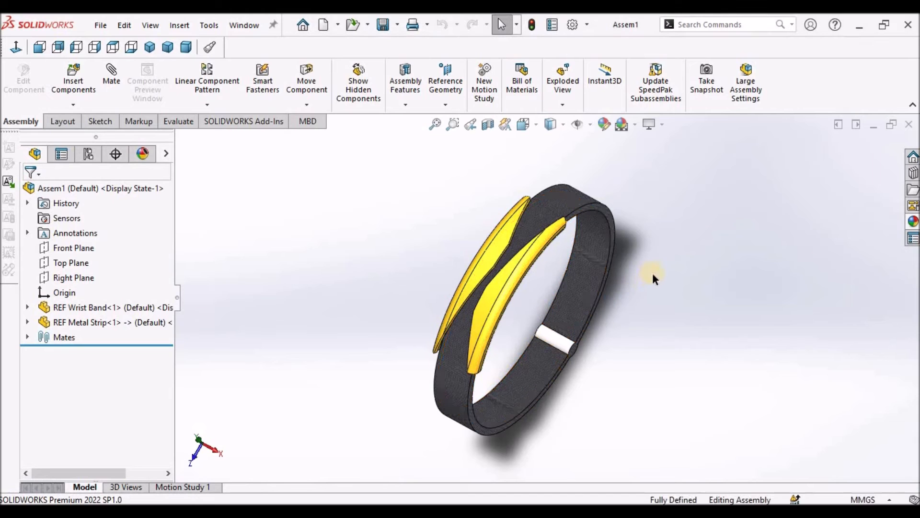
Isolate the REF Metal Strip component in the wrist band assembly and inspect its shape in isometric view
{"action": "scroll", "coordinate": [580, 284], "scroll_direction": "up", "scroll_amount": 3}
{"action": "scroll", "coordinate": [568, 293], "scroll_direction": "down", "scroll_amount": 4}
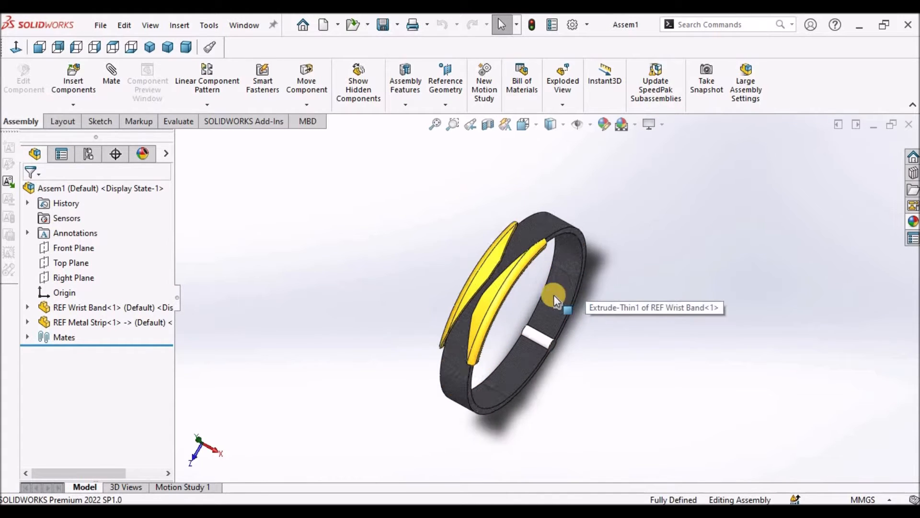
{"action": "scroll", "coordinate": [530, 297], "scroll_direction": "down", "scroll_amount": 1}
{"action": "middle_click_drag", "start_coordinate": [538, 299], "coordinate": [512, 308]}
{"action": "scroll", "coordinate": [479, 295], "scroll_direction": "up", "scroll_amount": 2}
{"action": "scroll", "coordinate": [527, 293], "scroll_direction": "down", "scroll_amount": 5}
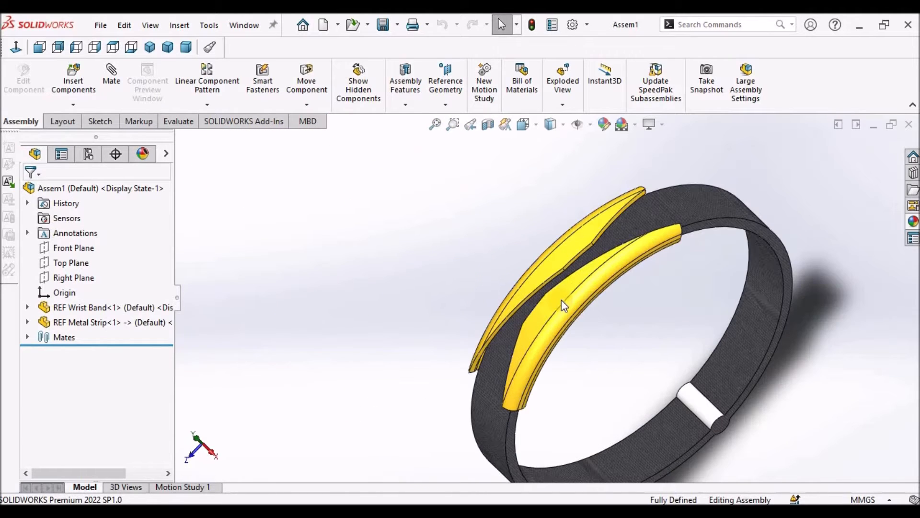
{"action": "left_click", "coordinate": [562, 300]}
{"action": "right_click", "coordinate": [562, 300]}
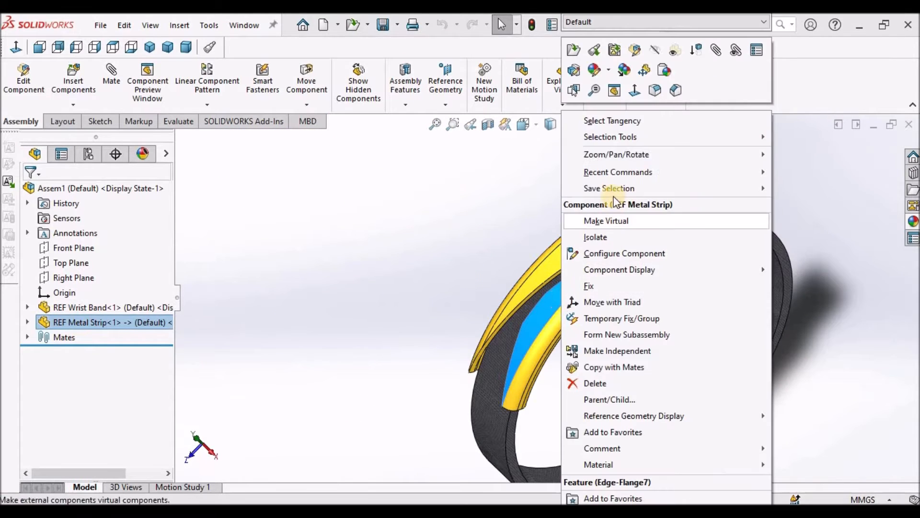
{"action": "left_click", "coordinate": [597, 238]}
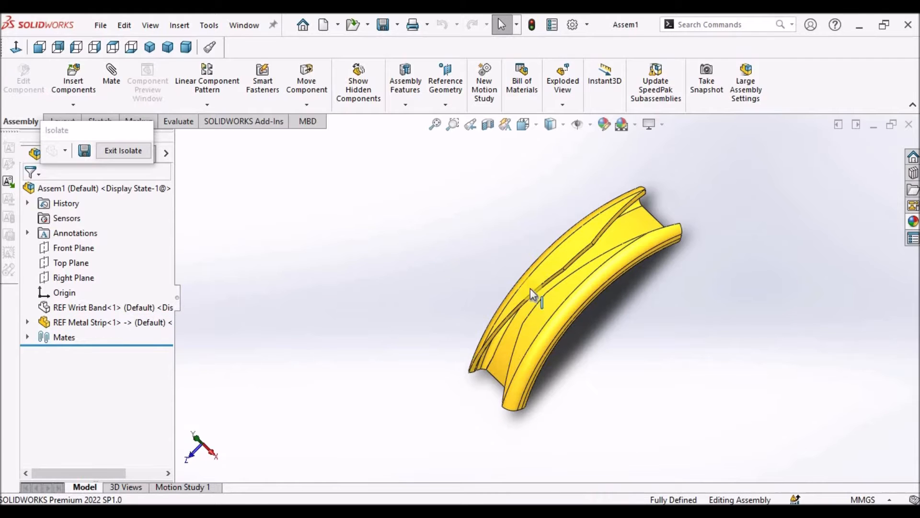
{"action": "middle_click_drag", "start_coordinate": [578, 288], "coordinate": [181, 223]}
{"action": "left_click", "coordinate": [154, 49]}
Exit the metal strip isolation and examine the complete wrist band assembly
{"action": "left_click", "coordinate": [115, 151]}
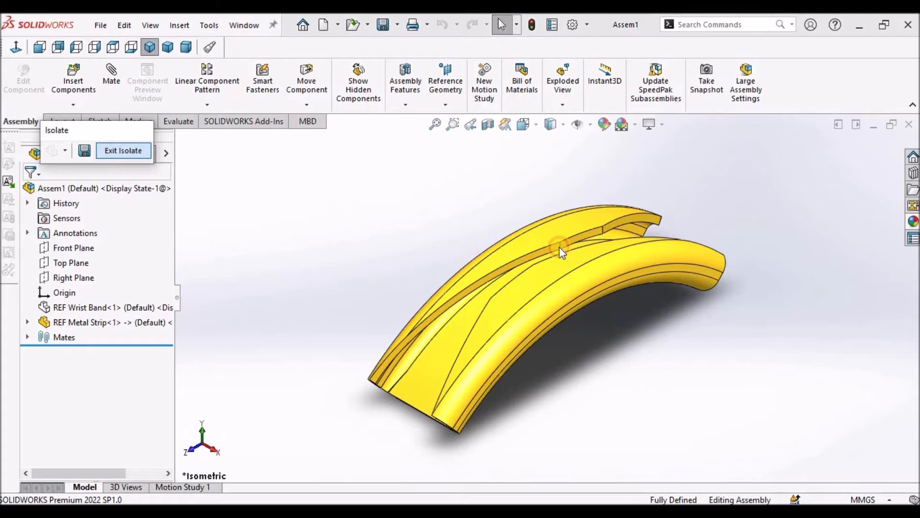
{"action": "scroll", "coordinate": [622, 295], "scroll_direction": "up", "scroll_amount": 5}
{"action": "middle_click_drag", "start_coordinate": [597, 376], "coordinate": [589, 394]}
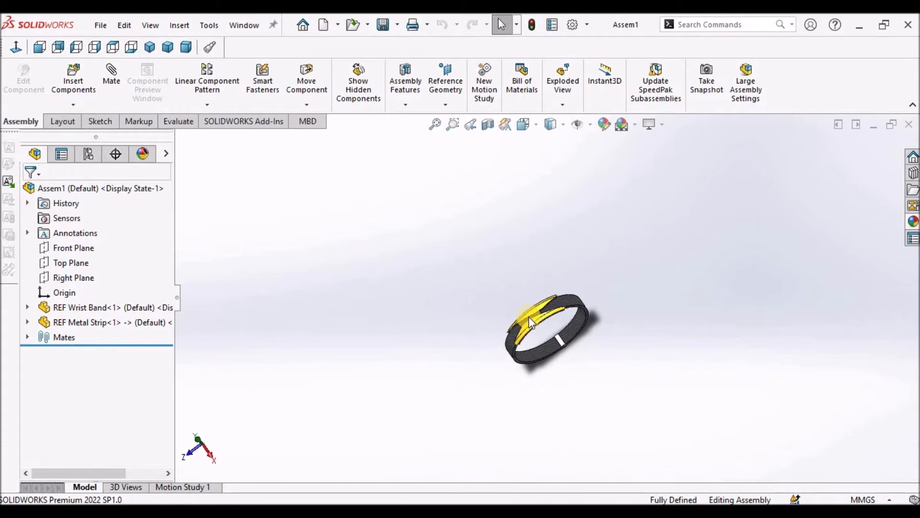
{"action": "scroll", "coordinate": [532, 318], "scroll_direction": "down", "scroll_amount": 7}
{"action": "middle_click_drag", "start_coordinate": [559, 257], "coordinate": [586, 288]}
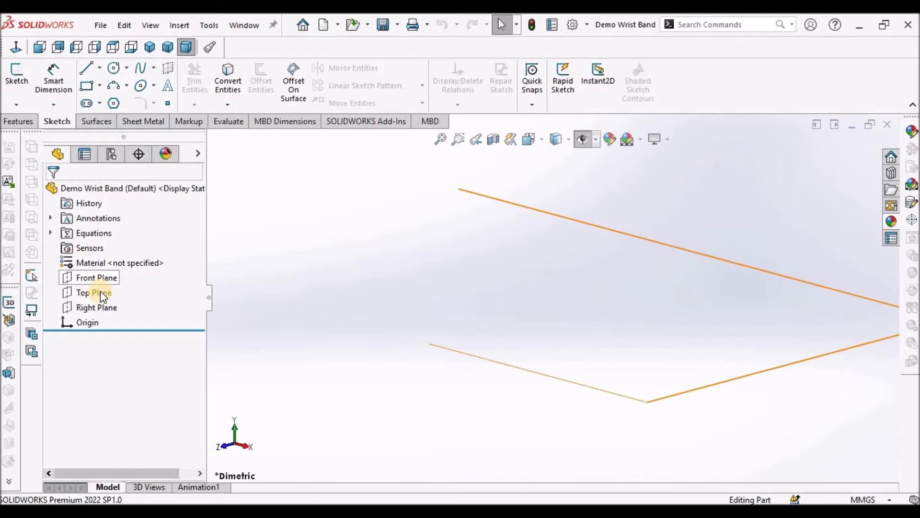
Start a sketch on the Right Plane and draw a circle about 153.5 mm in diameter centred on the origin
{"action": "left_click", "coordinate": [99, 306]}
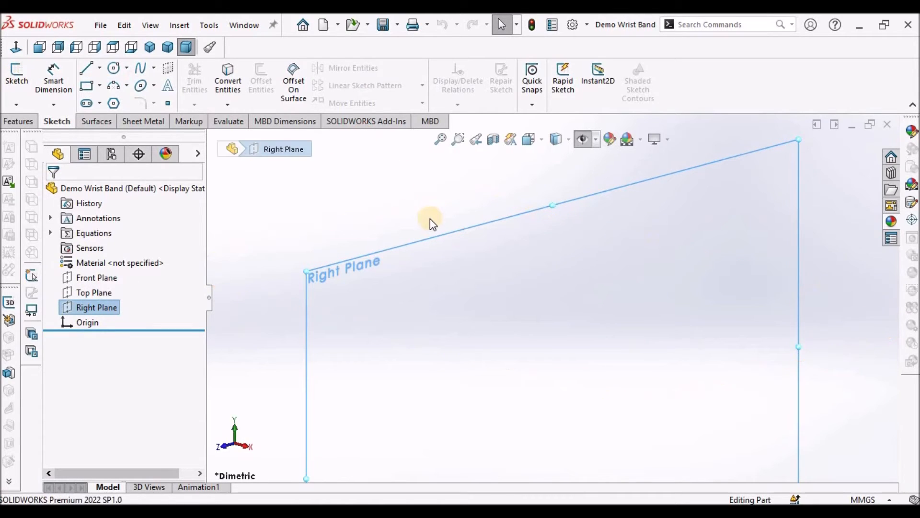
{"action": "left_click", "coordinate": [16, 72]}
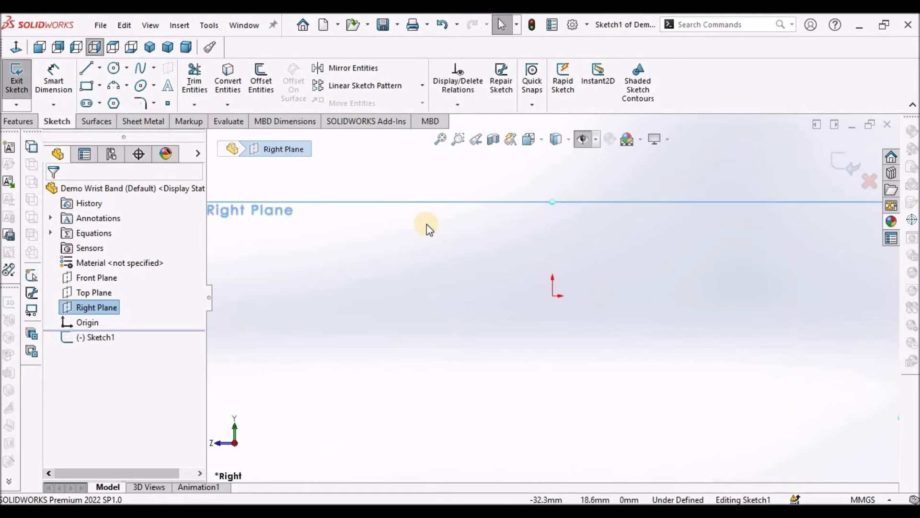
{"action": "left_click", "coordinate": [414, 262]}
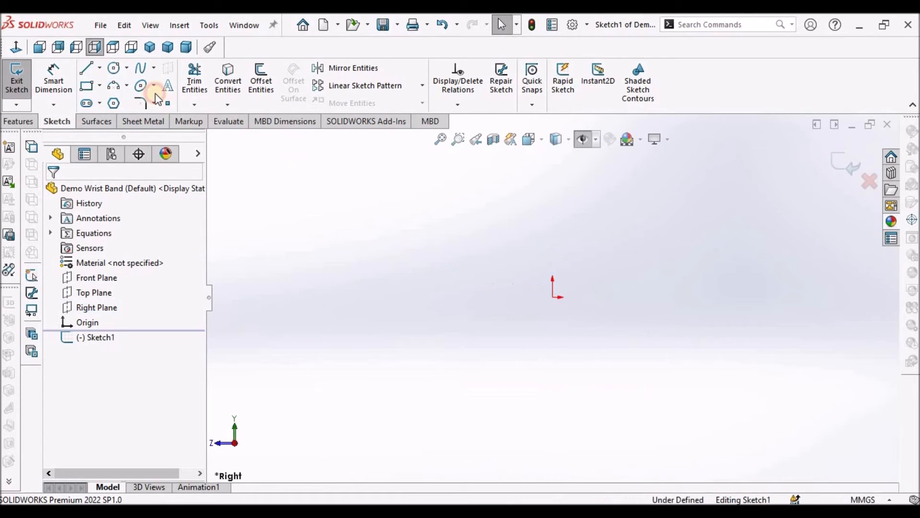
{"action": "left_click", "coordinate": [116, 67]}
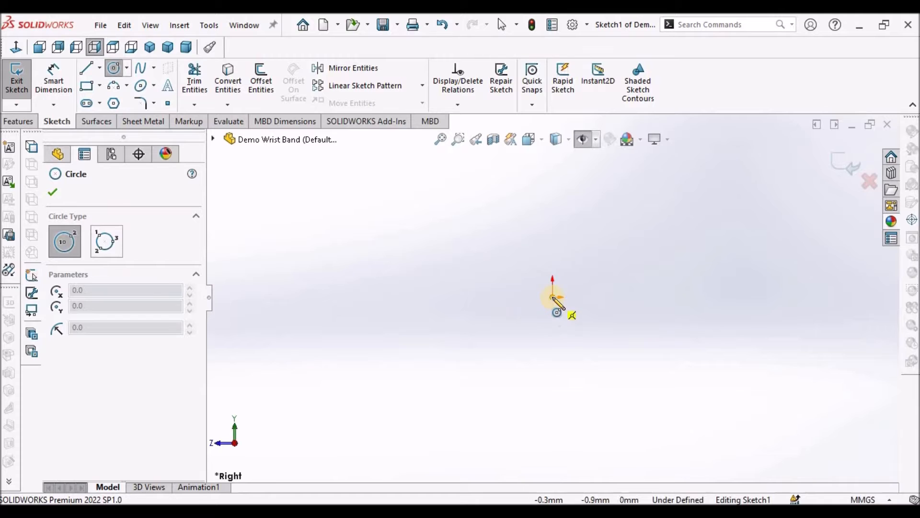
{"action": "left_click", "coordinate": [552, 297]}
{"action": "left_click", "coordinate": [619, 245]}
{"action": "right_click", "coordinate": [378, 213]}
{"action": "left_click", "coordinate": [403, 223]}
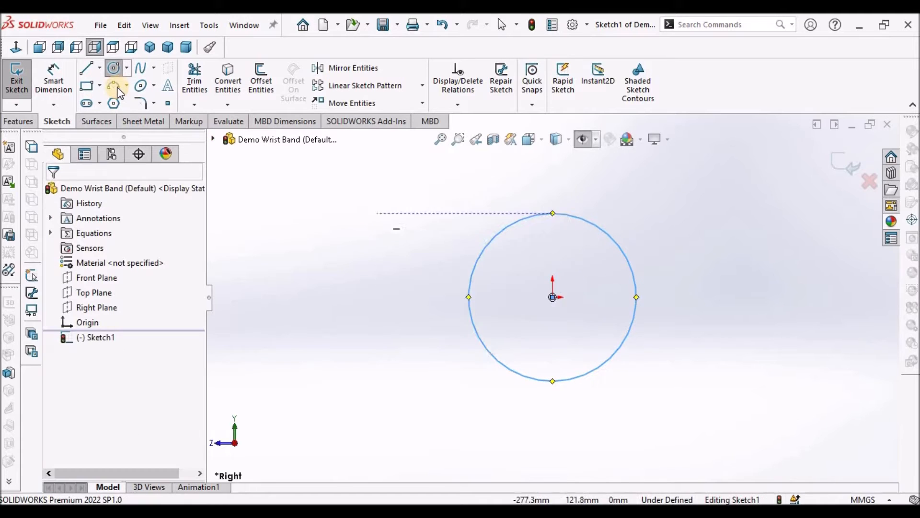
Dimension the origin-centred circle with a diameter of 60 mm
{"action": "left_click", "coordinate": [54, 77]}
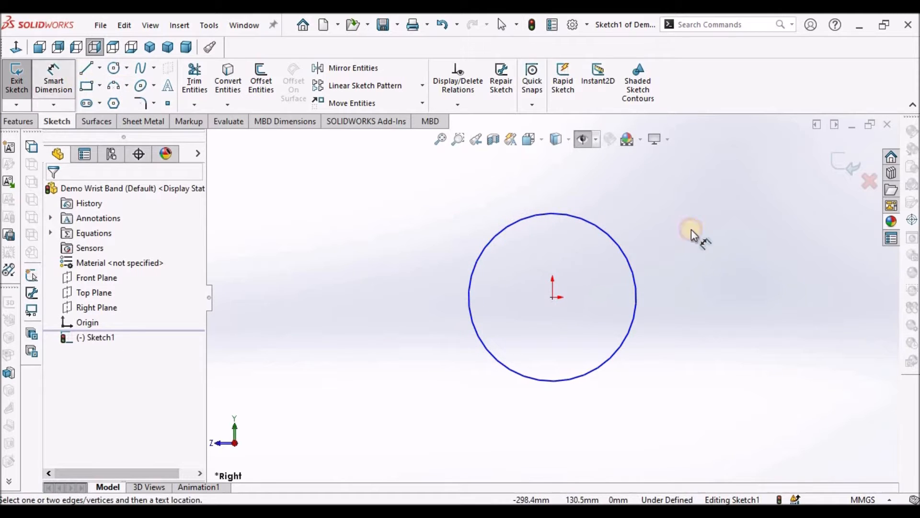
{"action": "left_click", "coordinate": [636, 269]}
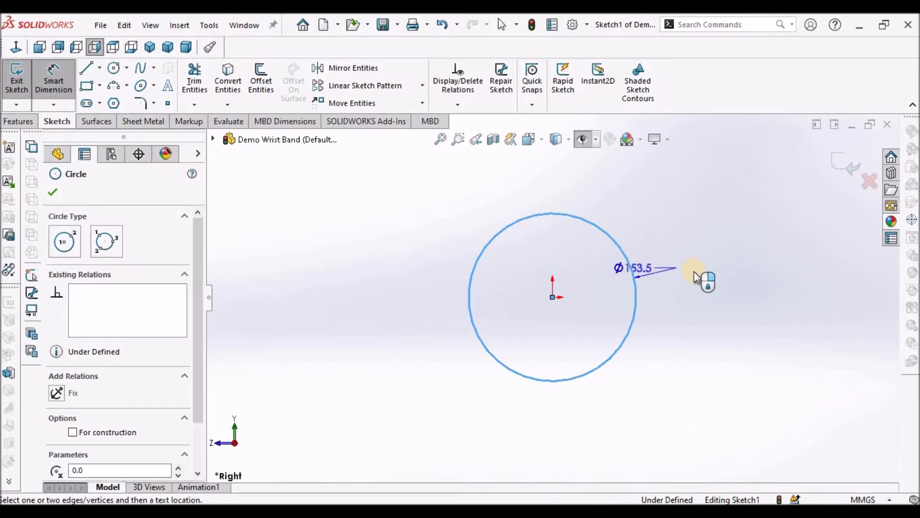
{"action": "left_click", "coordinate": [717, 214]}
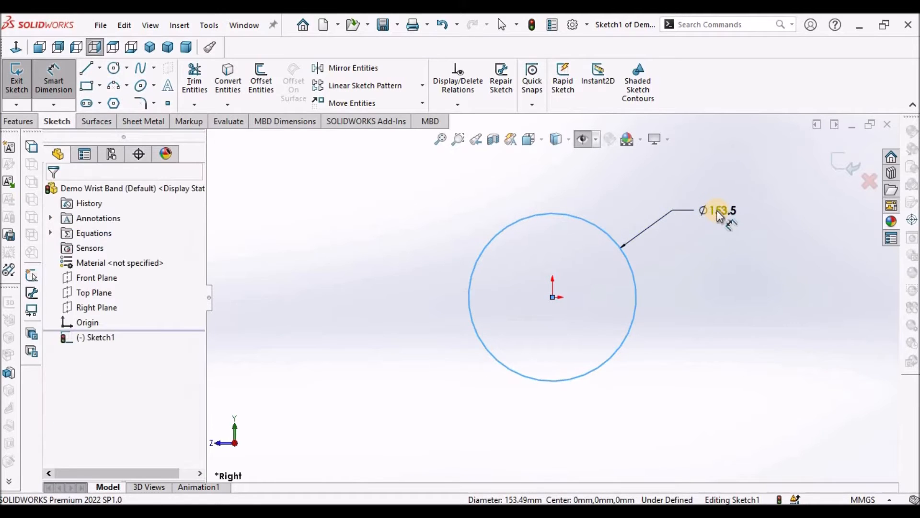
{"action": "type", "text": "60"}
{"action": "key", "text": "Return"}
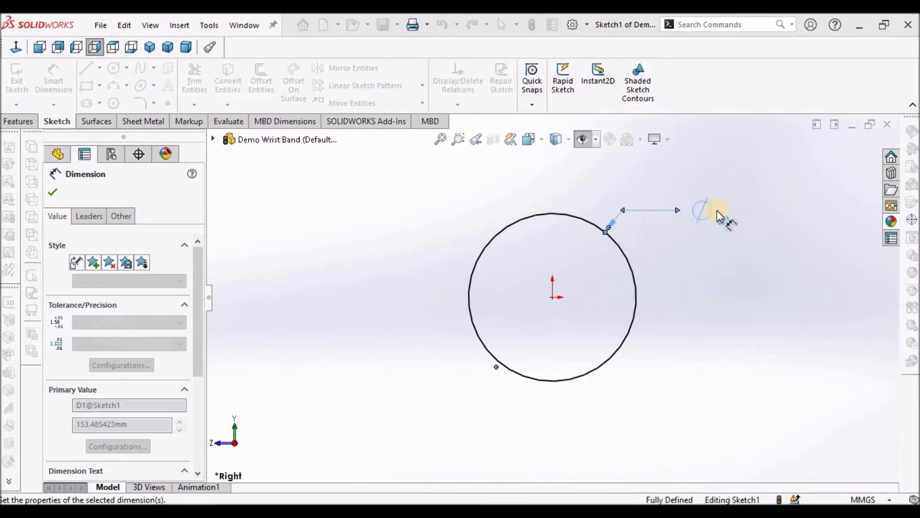
{"action": "right_click", "coordinate": [369, 292]}
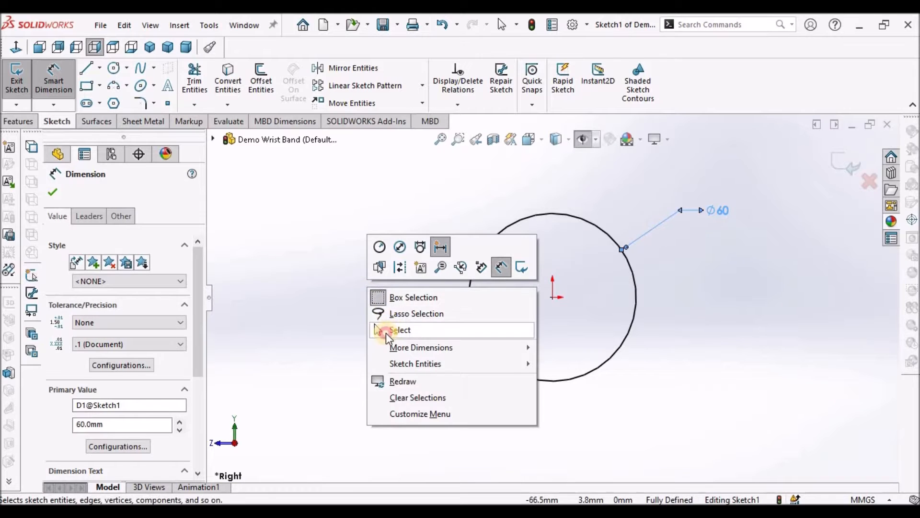
{"action": "left_click", "coordinate": [386, 331]}
Draw a small circle just below the 60 mm circle, slightly off its vertical centreline
{"action": "left_click", "coordinate": [114, 69]}
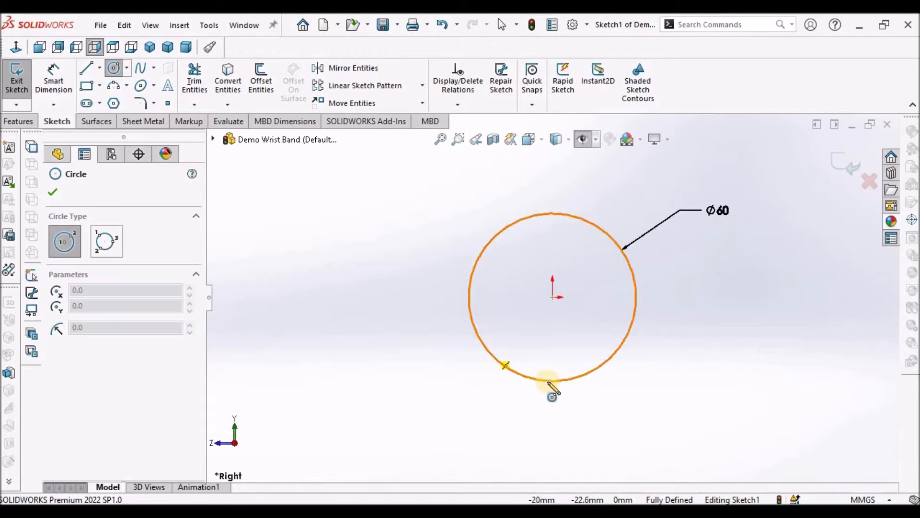
{"action": "left_click", "coordinate": [565, 401]}
{"action": "left_click", "coordinate": [575, 404]}
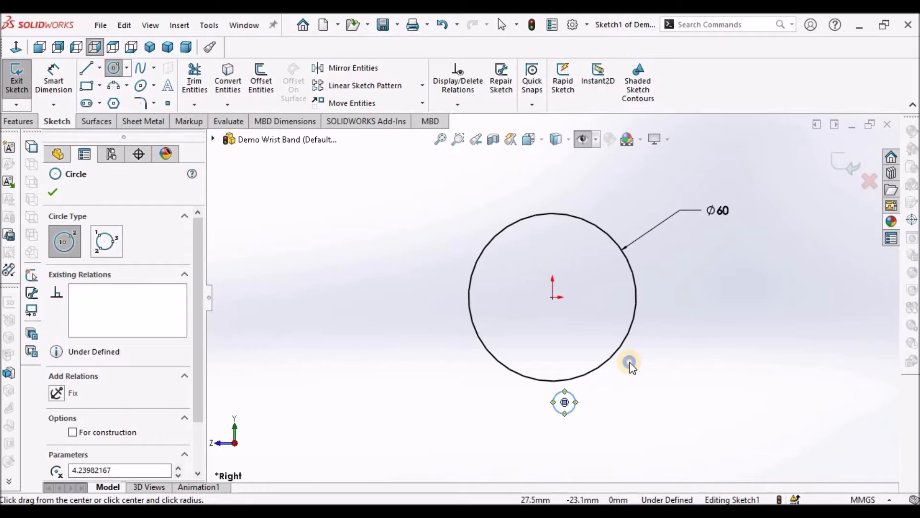
Enlarge the small circle to about 20.6 mm in diameter and move it up to overlap the lower edge of the 60 mm circle
{"action": "right_click", "coordinate": [631, 365]}
{"action": "left_click", "coordinate": [662, 372]}
{"action": "scroll", "coordinate": [587, 397], "scroll_direction": "down", "scroll_amount": 2}
{"action": "scroll", "coordinate": [588, 398], "scroll_direction": "down", "scroll_amount": 1}
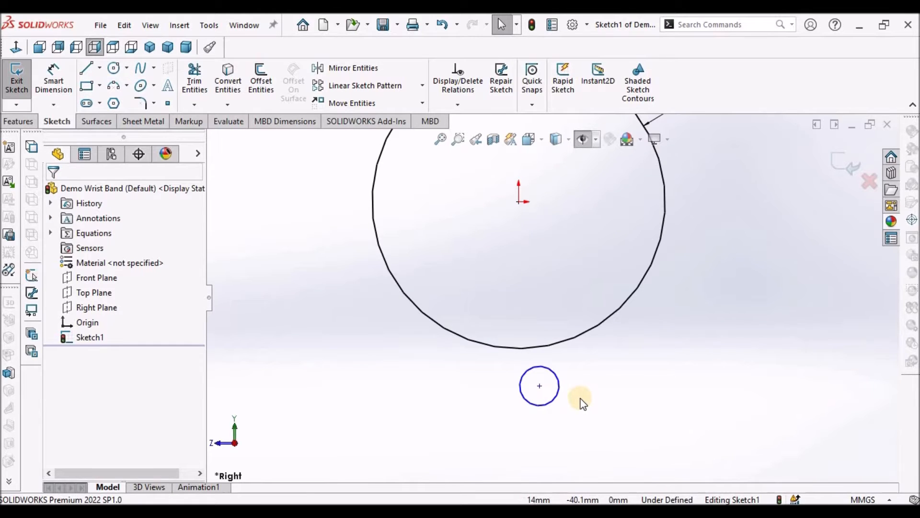
{"action": "left_click", "coordinate": [542, 367]}
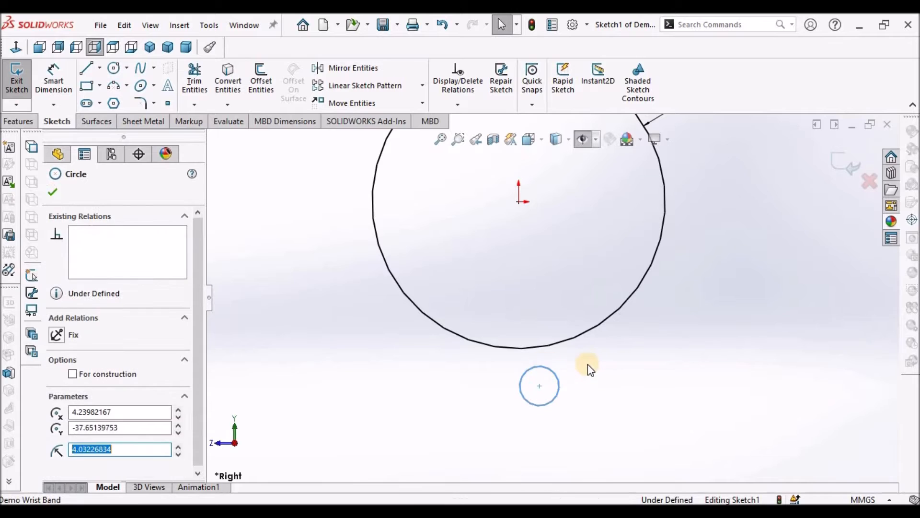
{"action": "left_click_drag", "start_coordinate": [551, 372], "coordinate": [532, 337]}
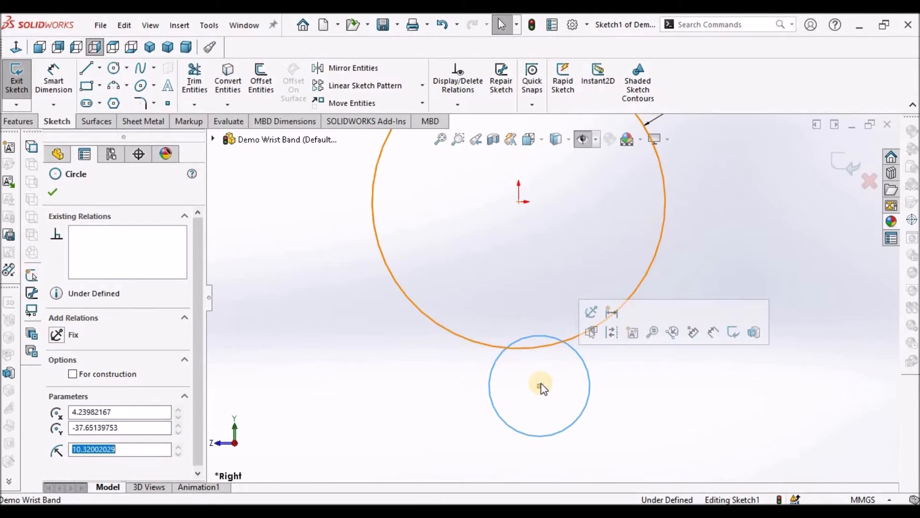
{"action": "left_click_drag", "start_coordinate": [539, 386], "coordinate": [523, 357]}
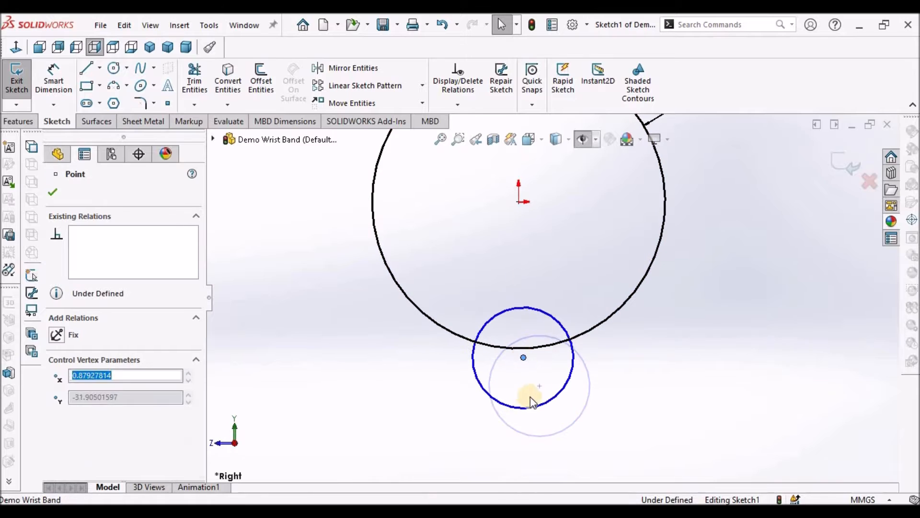
Trim away the part of the 60 mm circle that lies inside the small circle, using Power trim
{"action": "left_click", "coordinate": [370, 261]}
{"action": "left_click", "coordinate": [194, 76]}
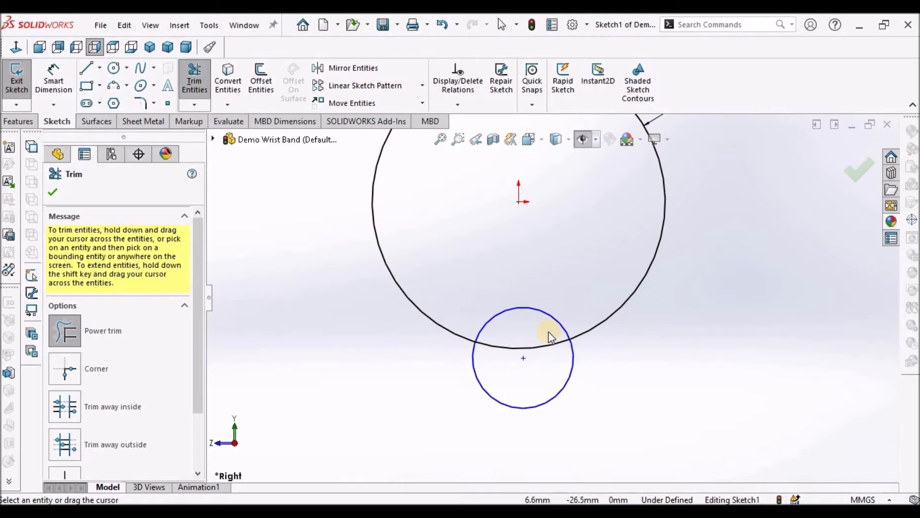
{"action": "left_click_drag", "start_coordinate": [545, 340], "coordinate": [547, 355]}
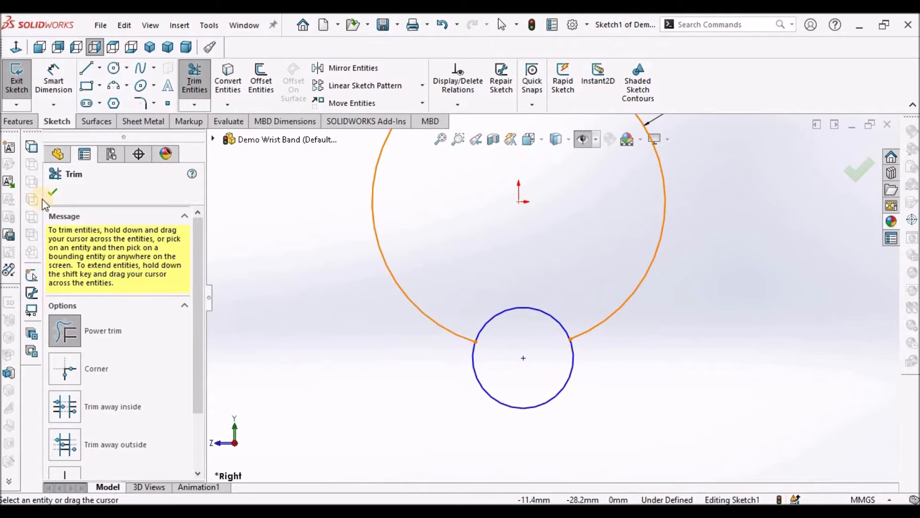
{"action": "left_click", "coordinate": [74, 198]}
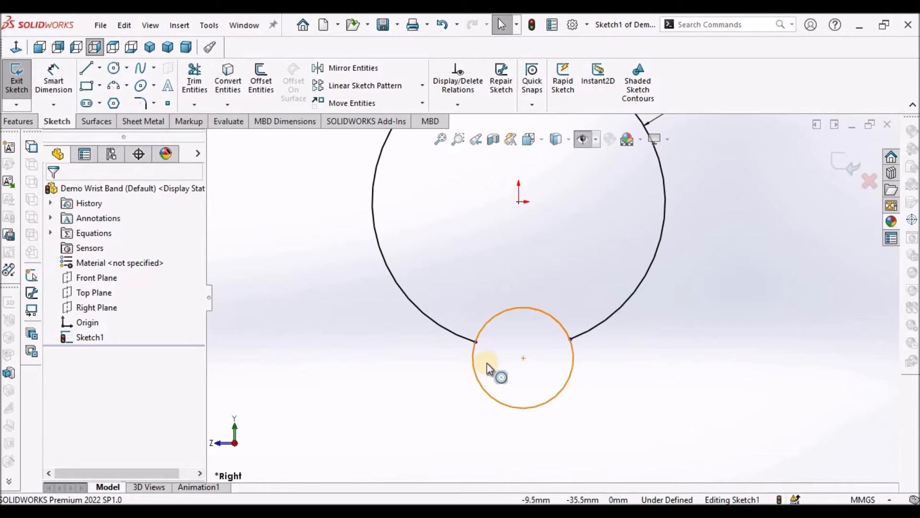
Add a Horizontal relation between both open ends of the 60 mm arc and the small circle's centre
{"action": "left_click_drag", "start_coordinate": [476, 341], "coordinate": [476, 336]}
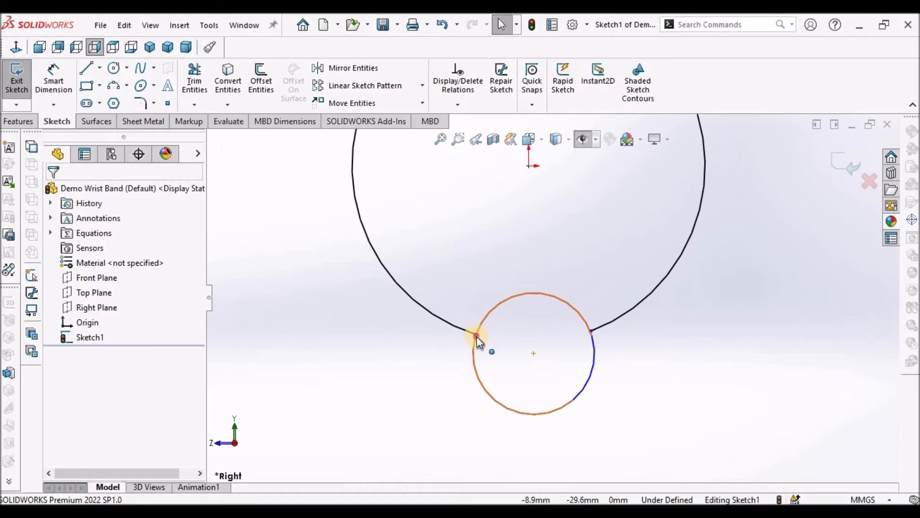
{"action": "left_click", "coordinate": [533, 353]}
{"action": "left_click", "coordinate": [590, 333], "text": "ctrl"}
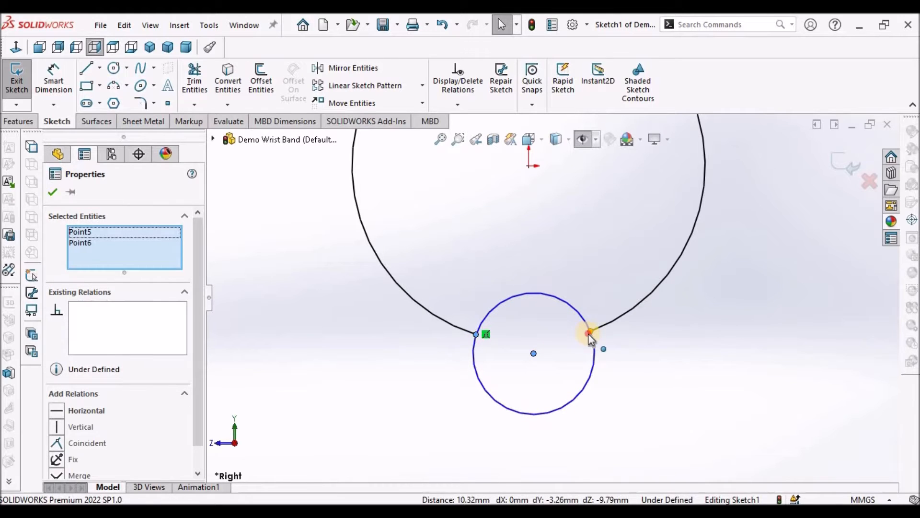
{"action": "left_click", "coordinate": [588, 332], "text": "ctrl"}
{"action": "left_click", "coordinate": [57, 411]}
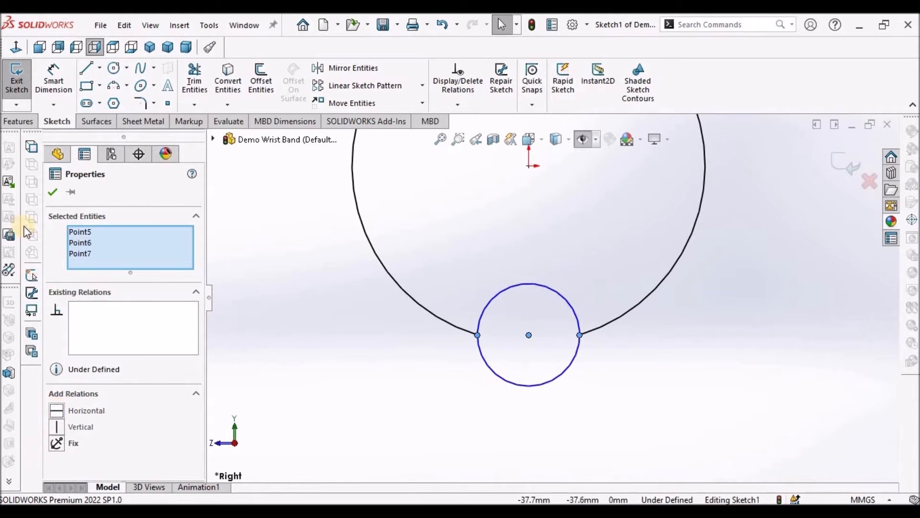
{"action": "left_click", "coordinate": [52, 192]}
Dimension the small circle at the arc's opening with a diameter of 2 mm
{"action": "left_click", "coordinate": [53, 81]}
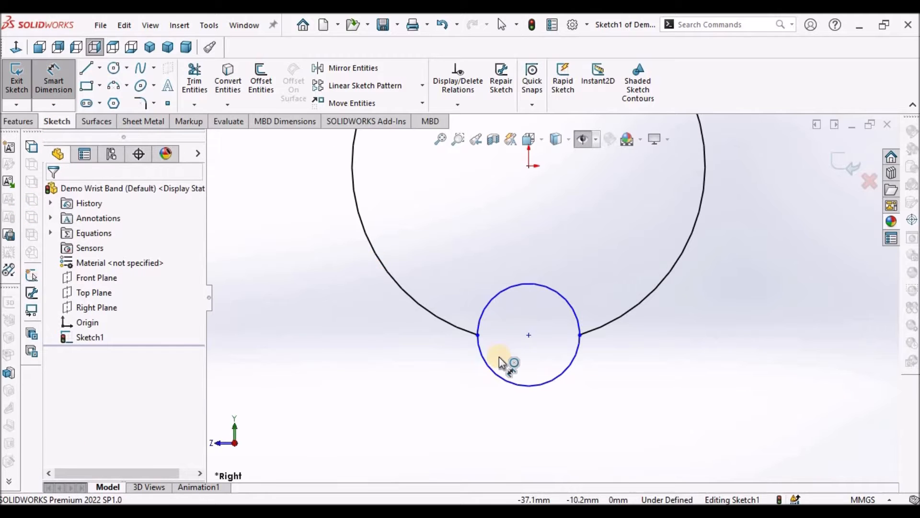
{"action": "left_click", "coordinate": [498, 376]}
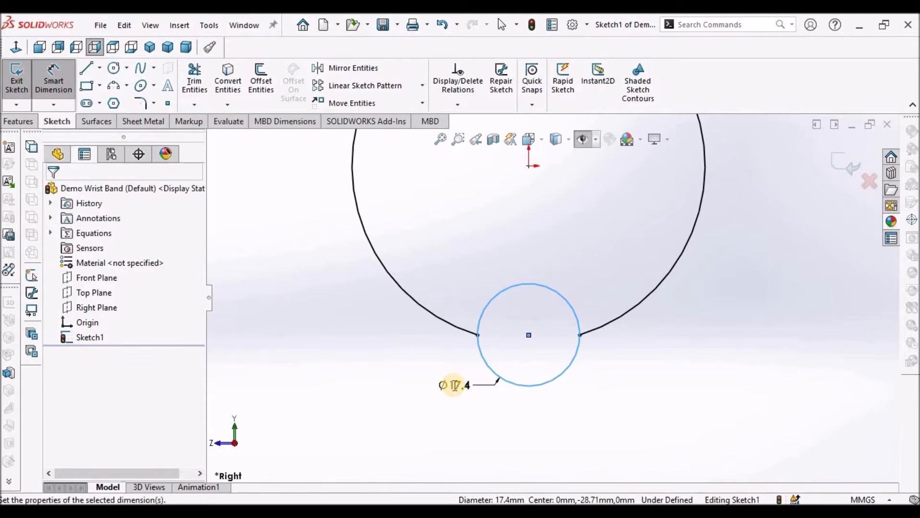
{"action": "left_click", "coordinate": [451, 383]}
{"action": "type", "text": "2"}
{"action": "key", "text": "Return"}
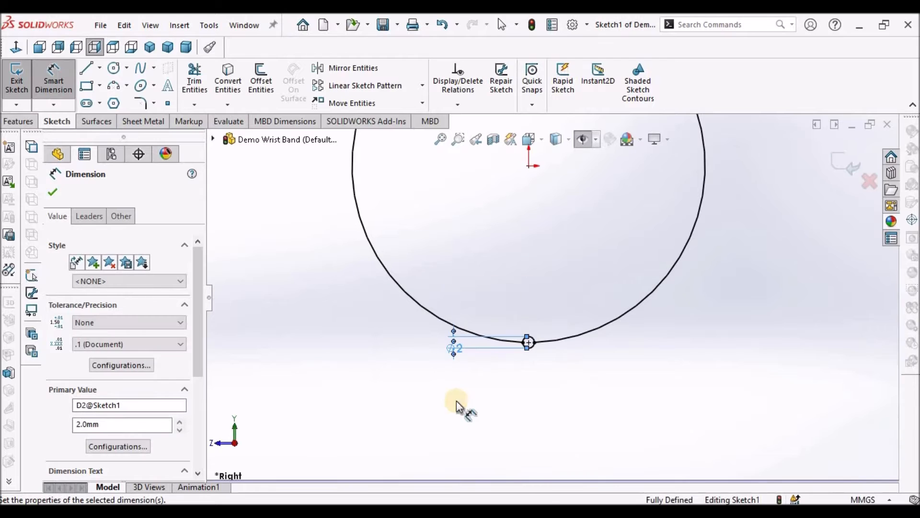
{"action": "left_click", "coordinate": [52, 191]}
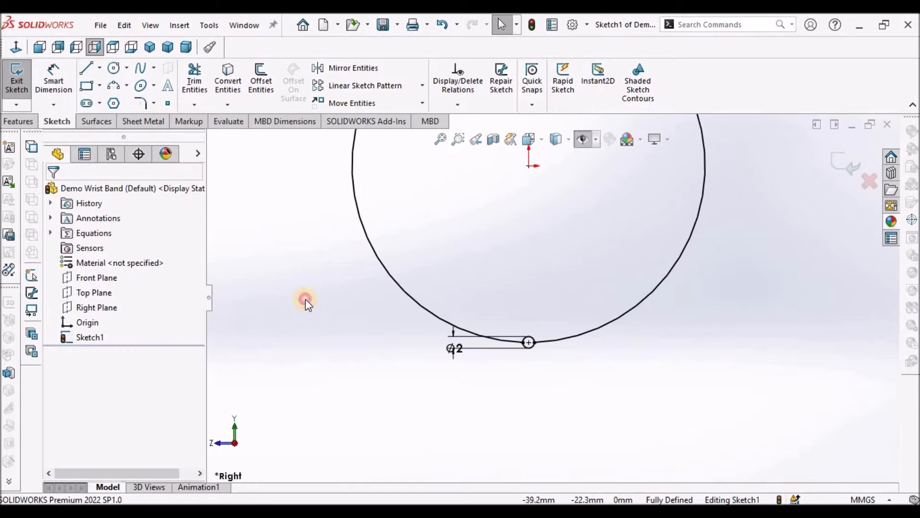
Convert the 2 mm circle to construction geometry
{"action": "scroll", "coordinate": [546, 330], "scroll_direction": "down", "scroll_amount": 5}
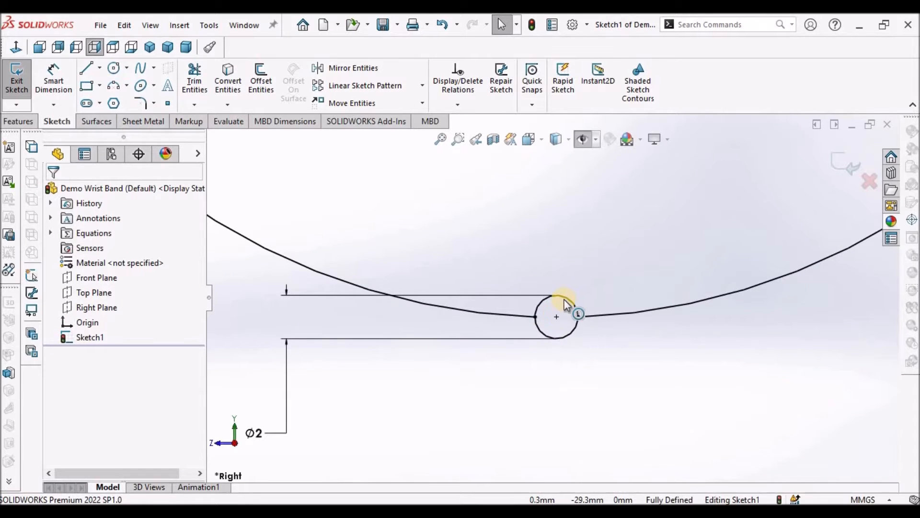
{"action": "left_click", "coordinate": [563, 297]}
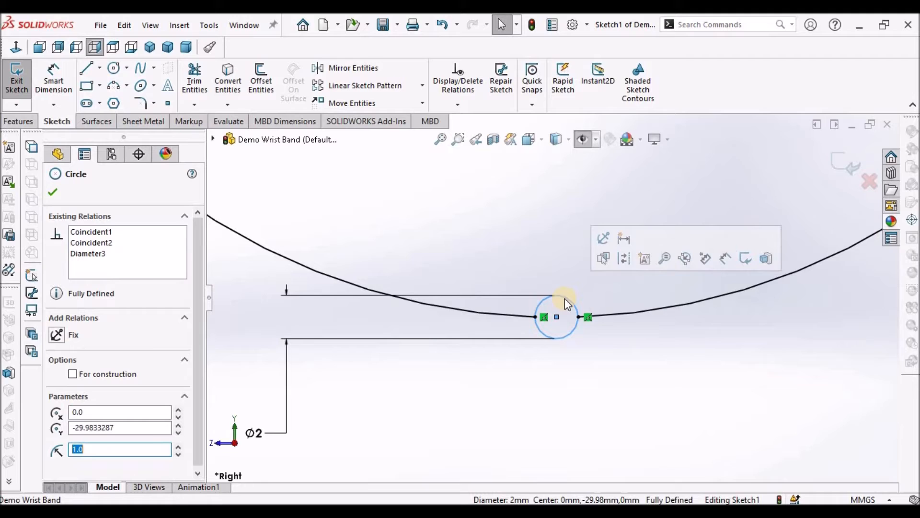
{"action": "left_click", "coordinate": [77, 357]}
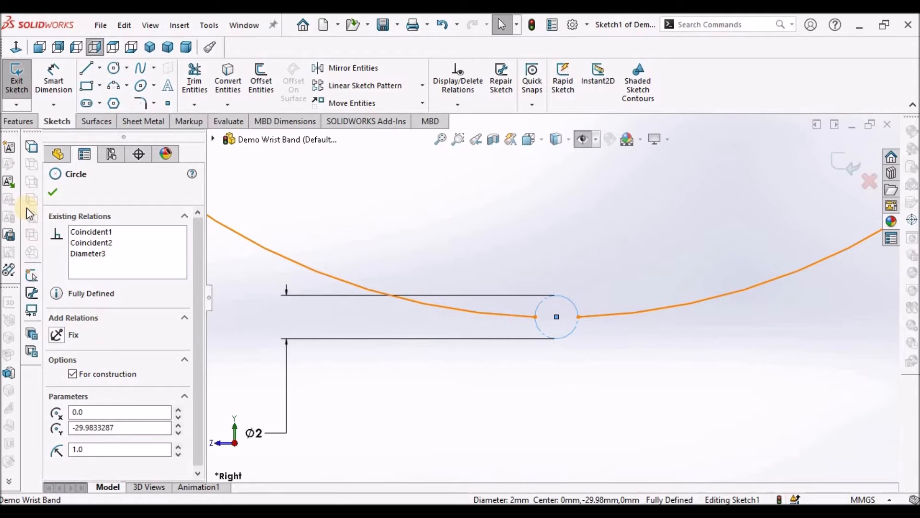
{"action": "left_click", "coordinate": [51, 193]}
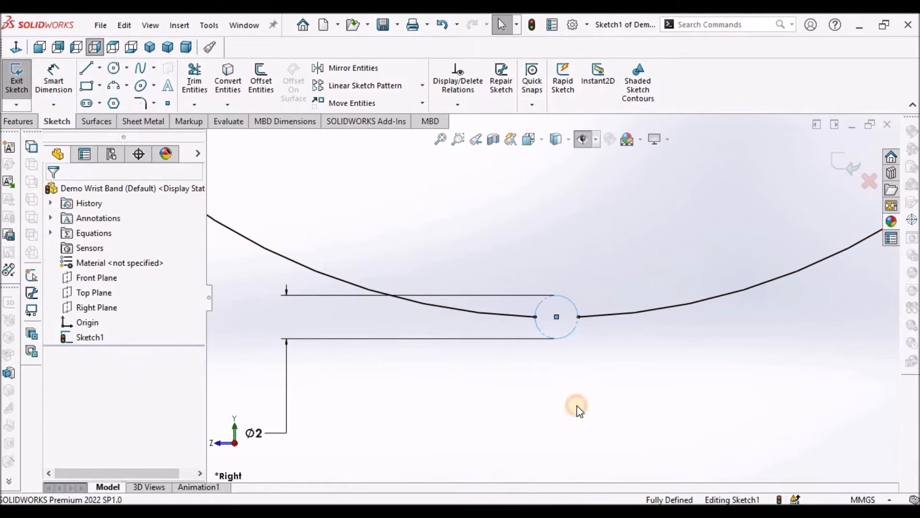
Set up an Extruded Boss/Base of the open 60 mm arc with a Mid Plane end condition and a 10 mm depth
{"action": "scroll", "coordinate": [577, 405], "scroll_direction": "up", "scroll_amount": 6}
{"action": "scroll", "coordinate": [614, 196], "scroll_direction": "up", "scroll_amount": 5}
{"action": "scroll", "coordinate": [603, 250], "scroll_direction": "down", "scroll_amount": 4}
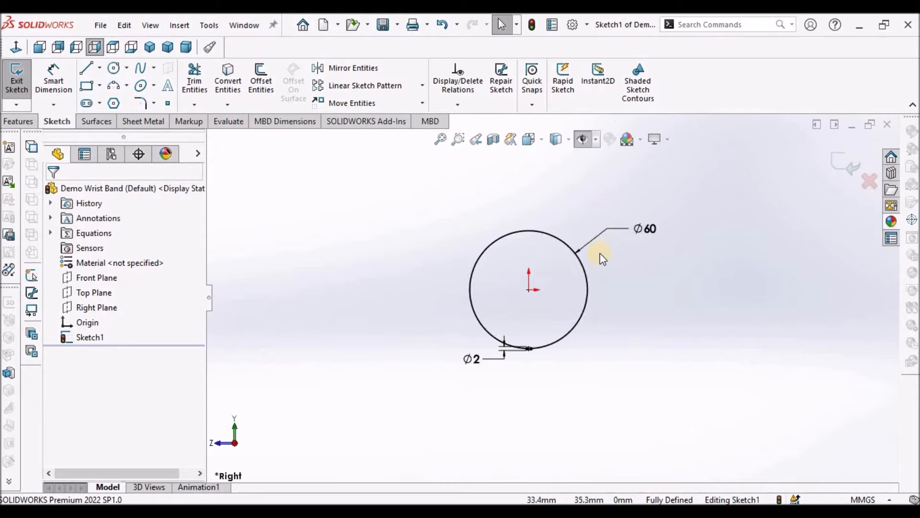
{"action": "left_click", "coordinate": [15, 120]}
{"action": "left_click", "coordinate": [28, 71]}
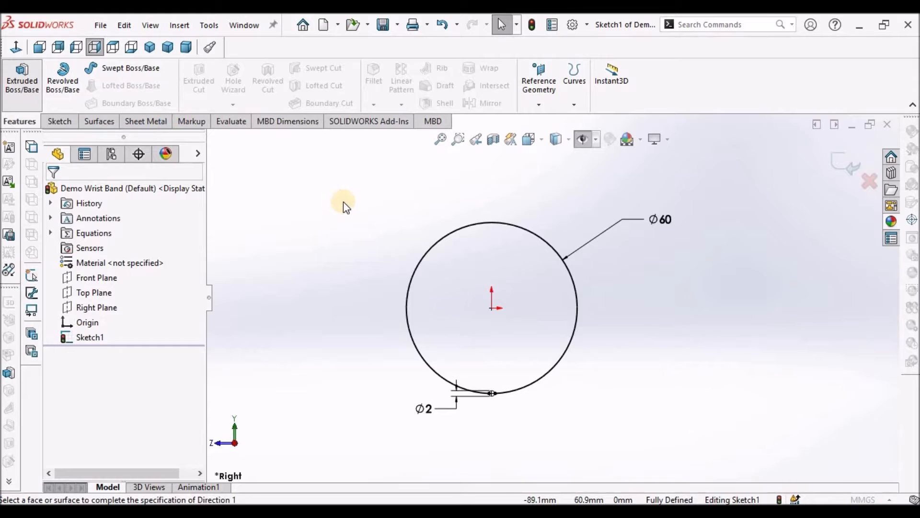
{"action": "left_click", "coordinate": [168, 235]}
{"action": "left_click", "coordinate": [152, 276]}
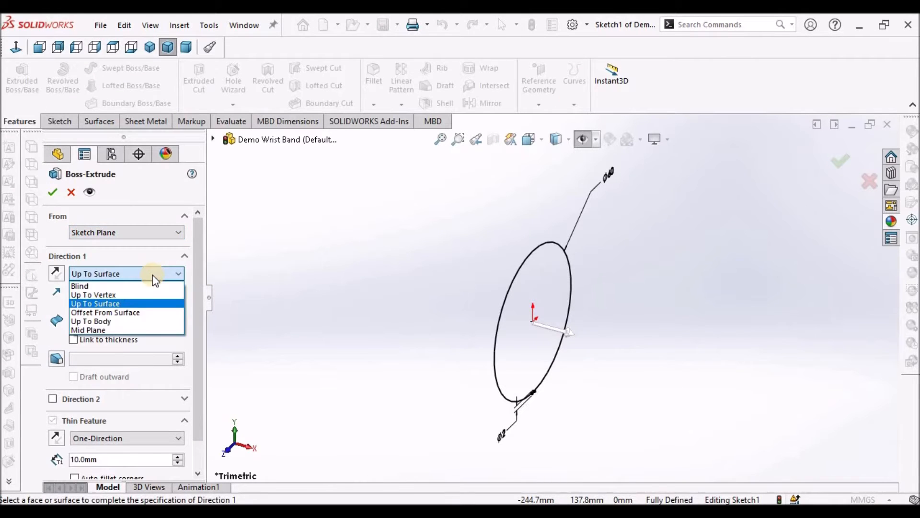
{"action": "left_click", "coordinate": [135, 330]}
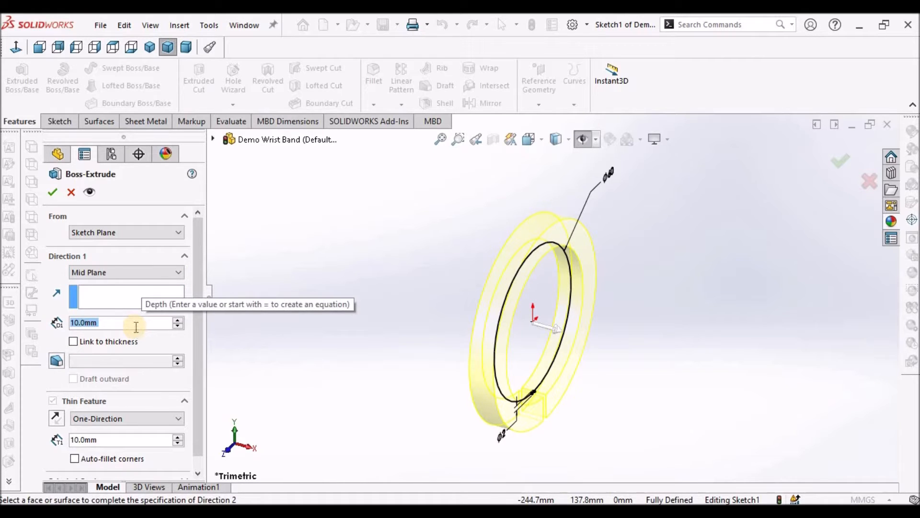
{"action": "type", "text": "10"}
{"action": "key", "text": "Return"}
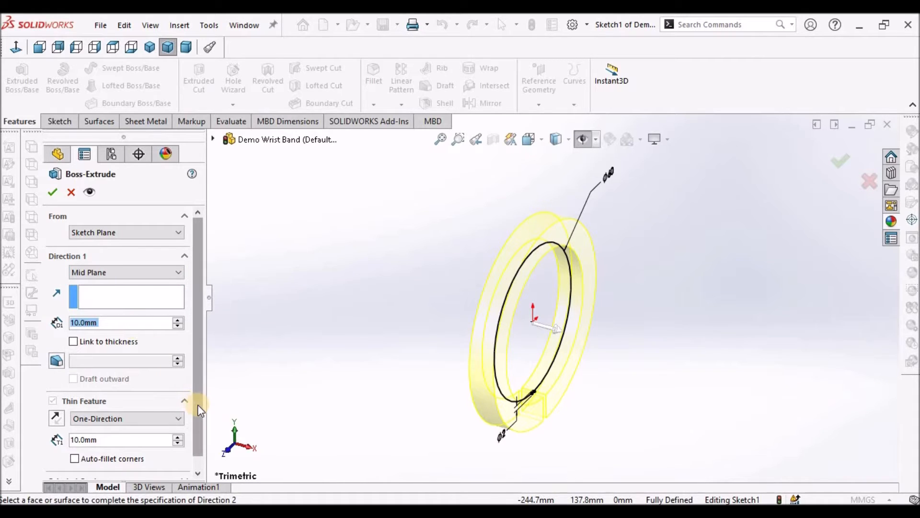
Set the one-direction thin feature thickness to 2 mm, check the preview from the right, and complete the band extrusion
{"action": "scroll", "coordinate": [197, 419], "scroll_direction": "down", "scroll_amount": 1}
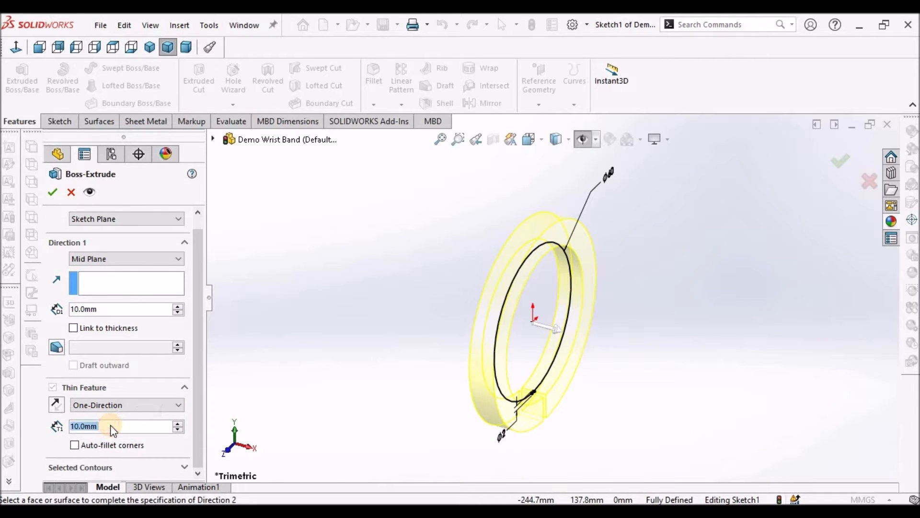
{"action": "type", "text": "2"}
{"action": "key", "text": "Return"}
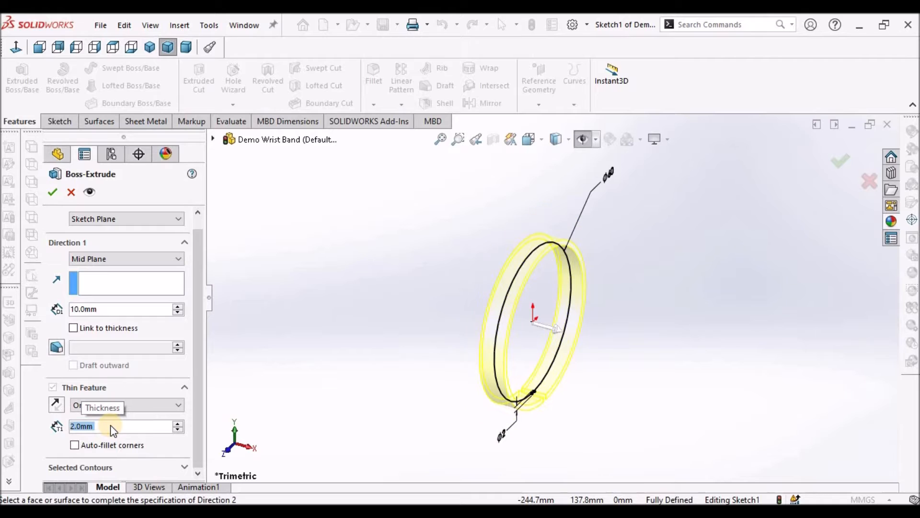
{"action": "left_click", "coordinate": [95, 45]}
{"action": "scroll", "coordinate": [510, 178], "scroll_direction": "down", "scroll_amount": 1}
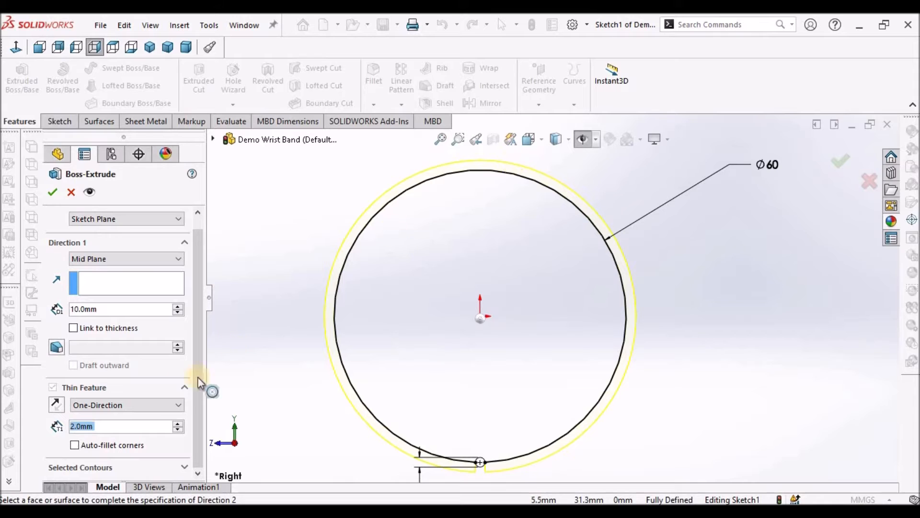
{"action": "left_click", "coordinate": [52, 192]}
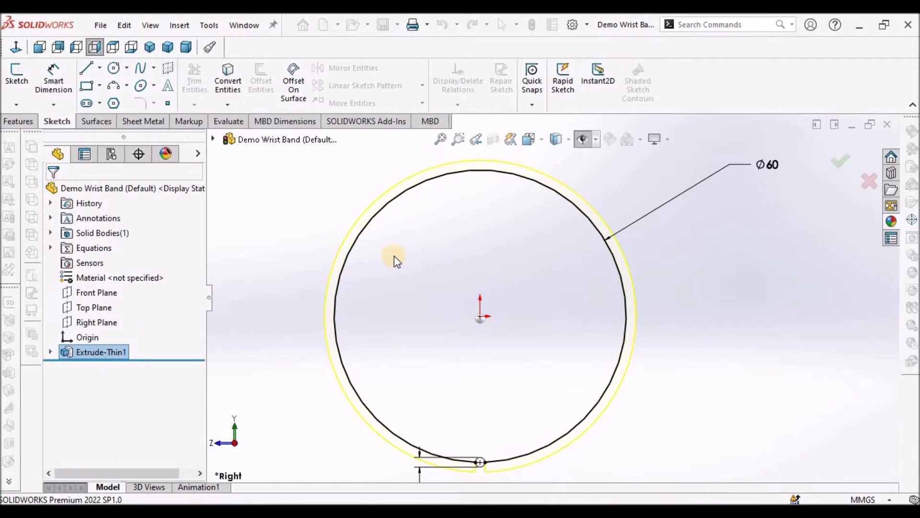
Show the band in dimetric view and open the Fabric > Cloth collection of the appearances library
{"action": "left_click", "coordinate": [186, 47]}
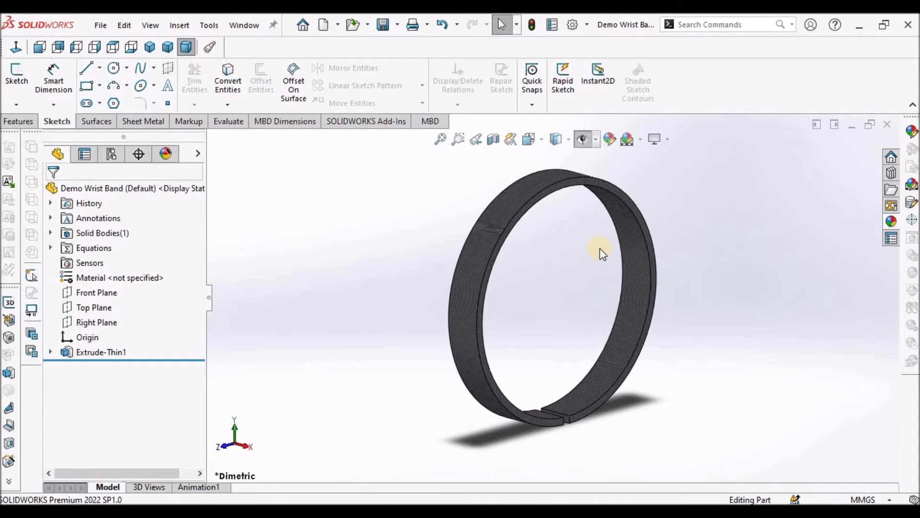
{"action": "scroll", "coordinate": [595, 254], "scroll_direction": "up", "scroll_amount": 3}
{"action": "scroll", "coordinate": [591, 257], "scroll_direction": "down", "scroll_amount": 2}
{"action": "left_click", "coordinate": [890, 220]}
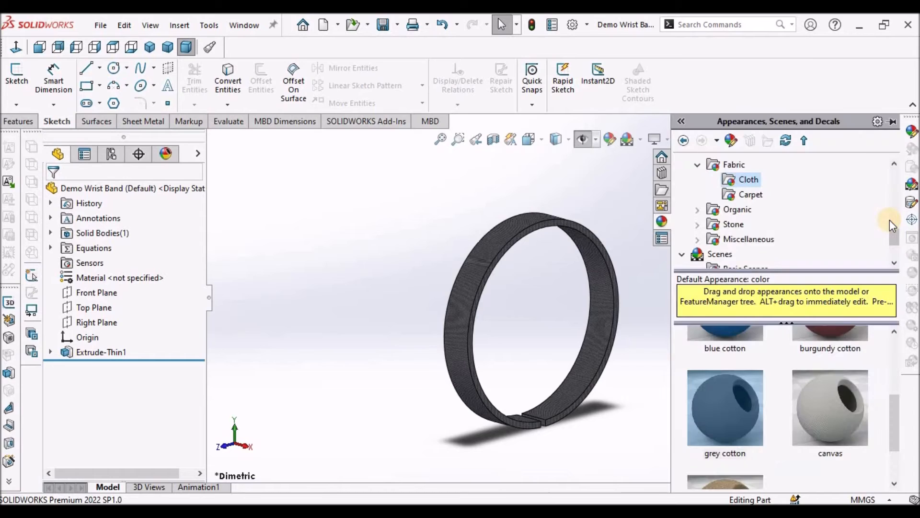
{"action": "left_click", "coordinate": [732, 166]}
{"action": "left_click", "coordinate": [746, 181]}
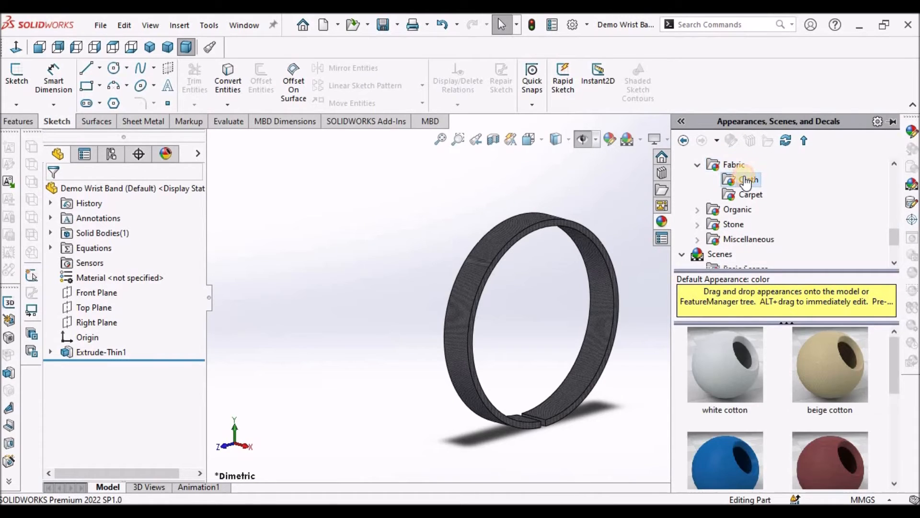
Try the beige cotton appearance on the wrist band and replace it with grey cotton
{"action": "left_click", "coordinate": [834, 365]}
{"action": "double_click", "coordinate": [834, 372]}
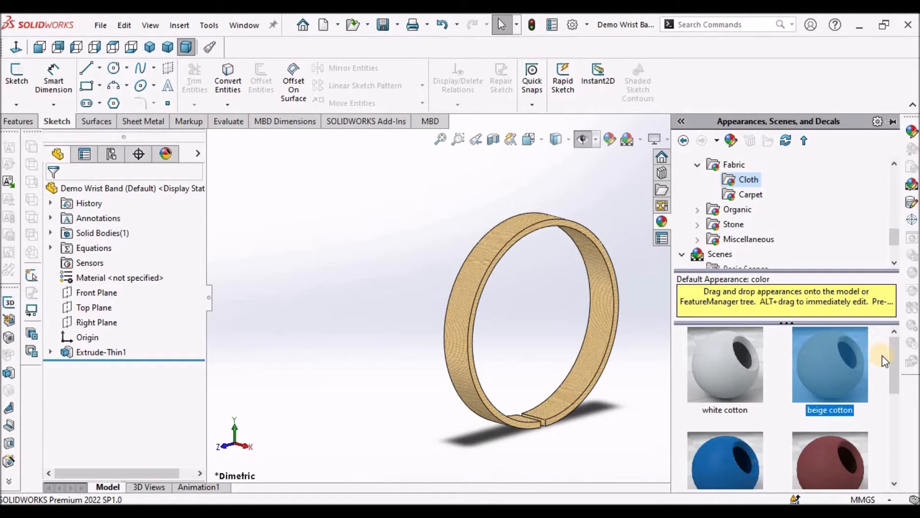
{"action": "scroll", "coordinate": [889, 367], "scroll_direction": "down", "scroll_amount": 3}
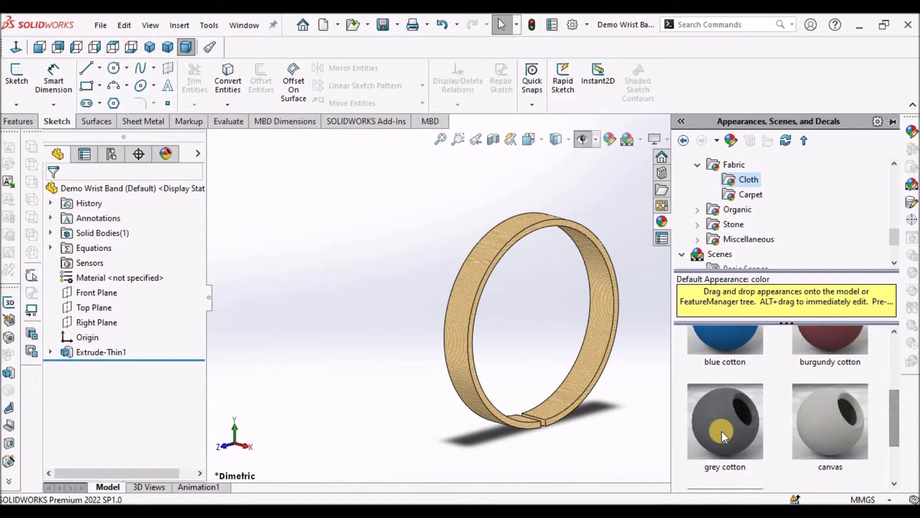
{"action": "double_click", "coordinate": [722, 430]}
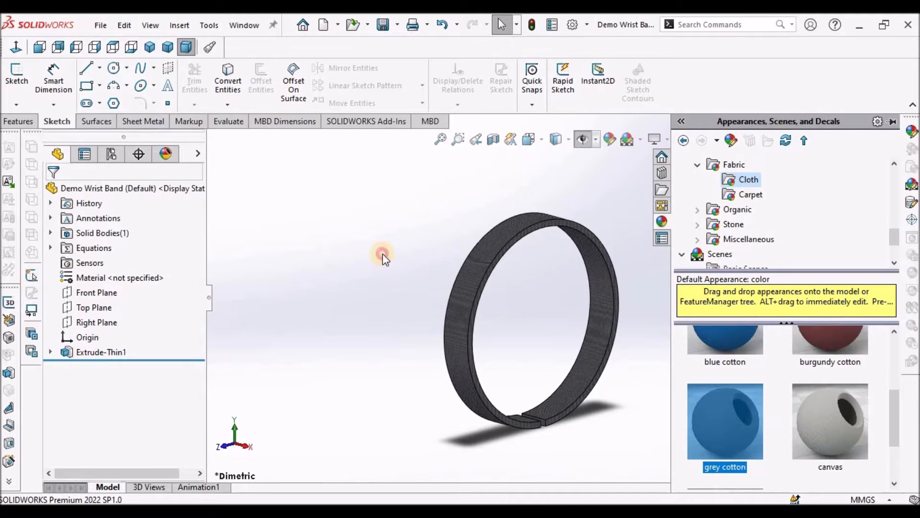
{"action": "scroll", "coordinate": [506, 243], "scroll_direction": "down", "scroll_amount": 5}
{"action": "middle_click_drag", "start_coordinate": [503, 242], "coordinate": [549, 304]}
{"action": "scroll", "coordinate": [561, 306], "scroll_direction": "up", "scroll_amount": 5}
{"action": "scroll", "coordinate": [548, 304], "scroll_direction": "up", "scroll_amount": 5}
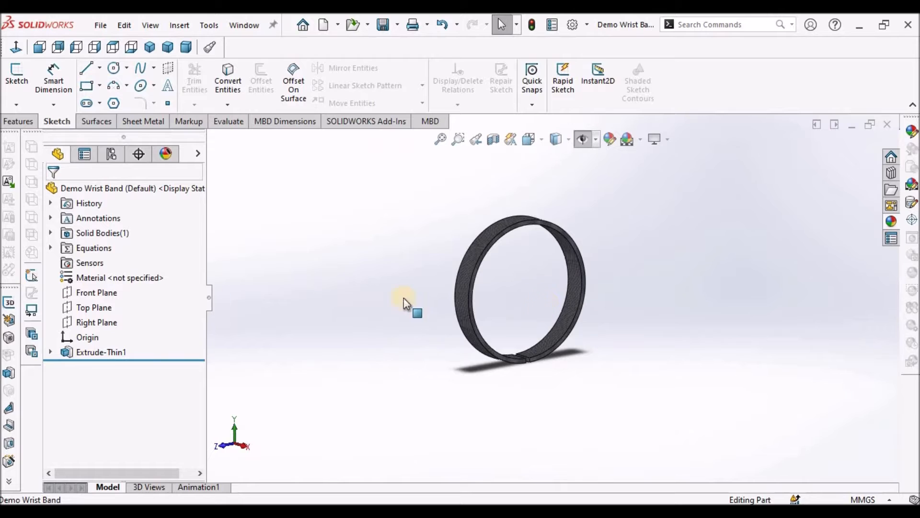
Start a sketch on the Right Plane and draw a circle about 5.9 mm in diameter, centred in the band's gap below the origin
{"action": "left_click", "coordinate": [91, 308]}
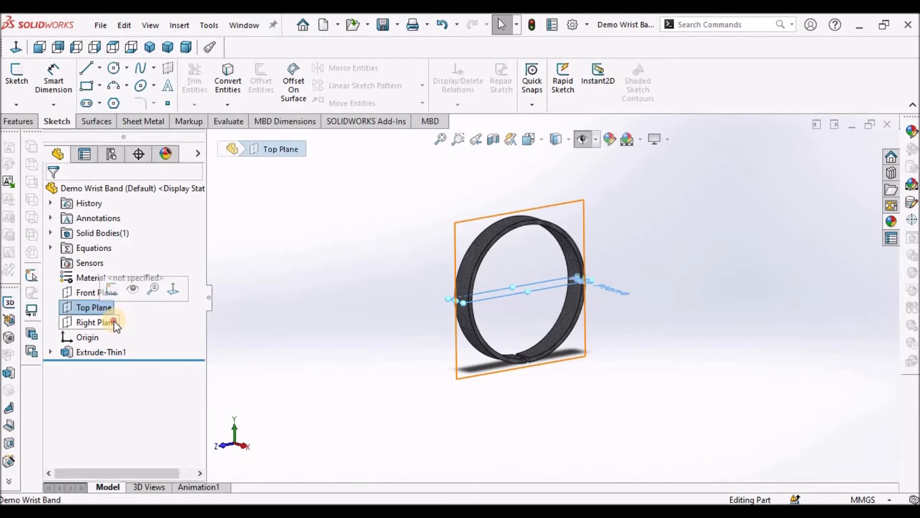
{"action": "left_click", "coordinate": [116, 320]}
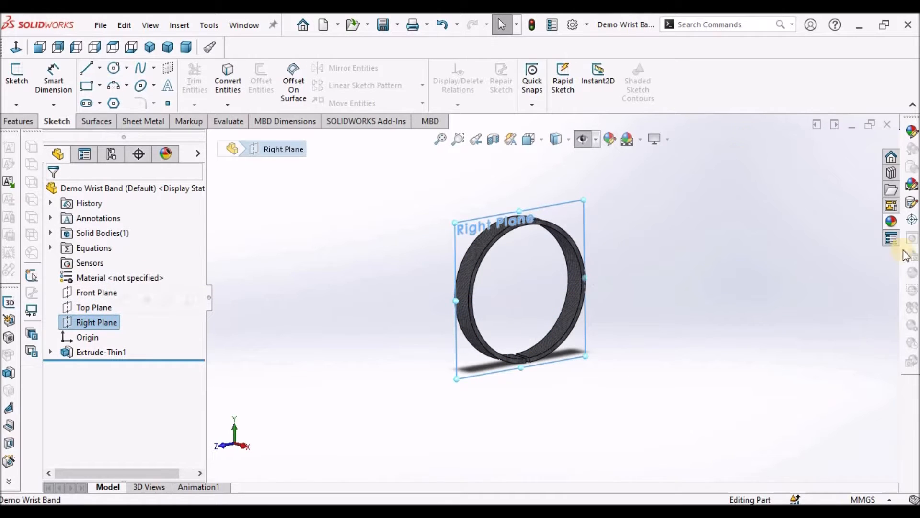
{"action": "left_click", "coordinate": [14, 79]}
{"action": "scroll", "coordinate": [624, 378], "scroll_direction": "up", "scroll_amount": 3}
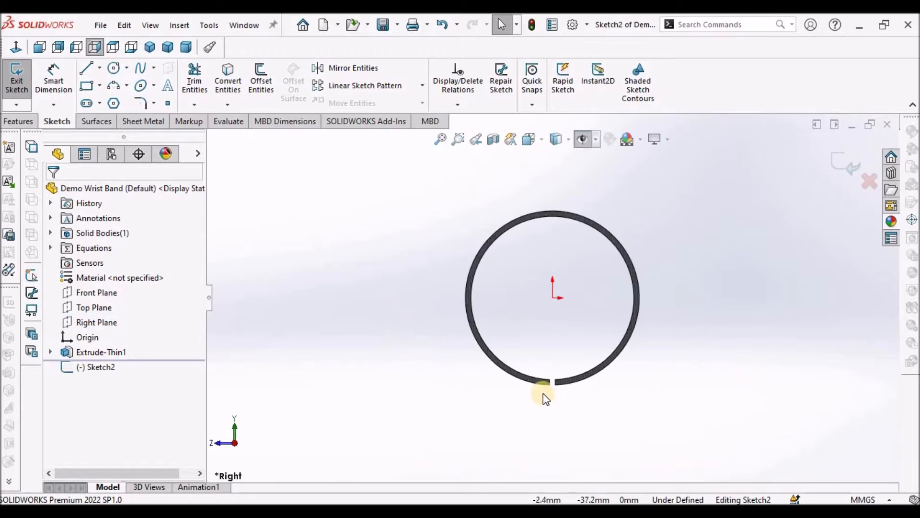
{"action": "scroll", "coordinate": [542, 393], "scroll_direction": "down", "scroll_amount": 4}
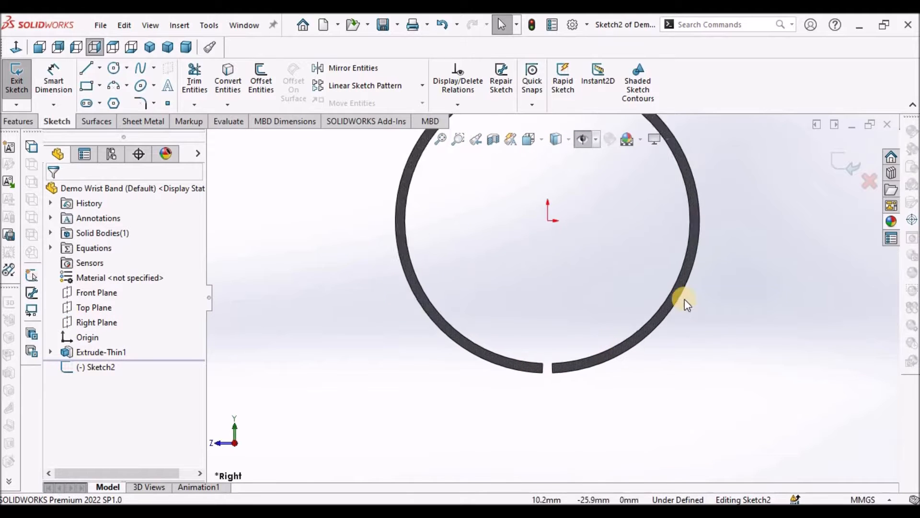
{"action": "left_click", "coordinate": [113, 70]}
{"action": "scroll", "coordinate": [532, 354], "scroll_direction": "down", "scroll_amount": 5}
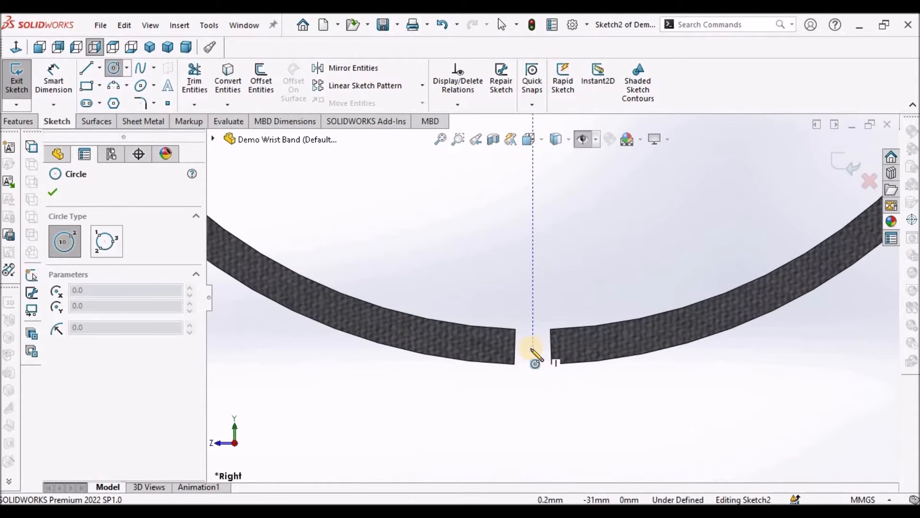
{"action": "left_click", "coordinate": [532, 349]}
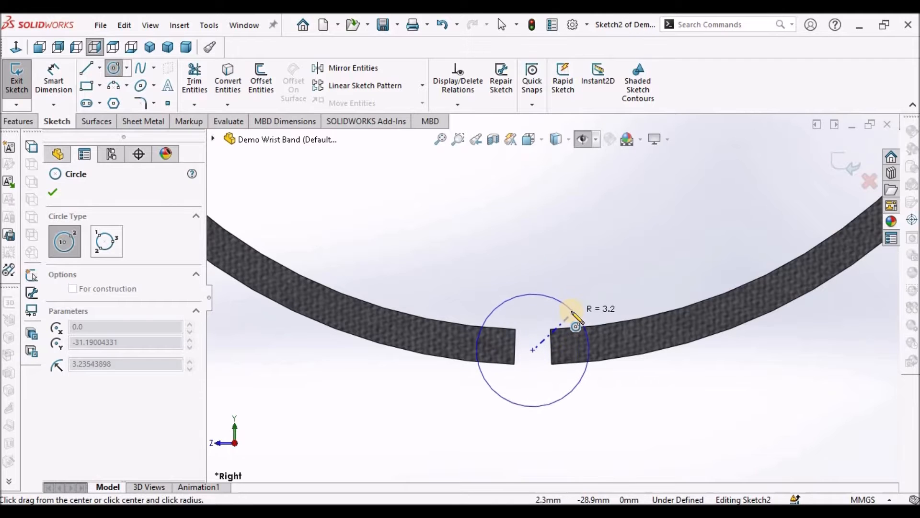
{"action": "left_click", "coordinate": [567, 311]}
{"action": "right_click", "coordinate": [497, 269]}
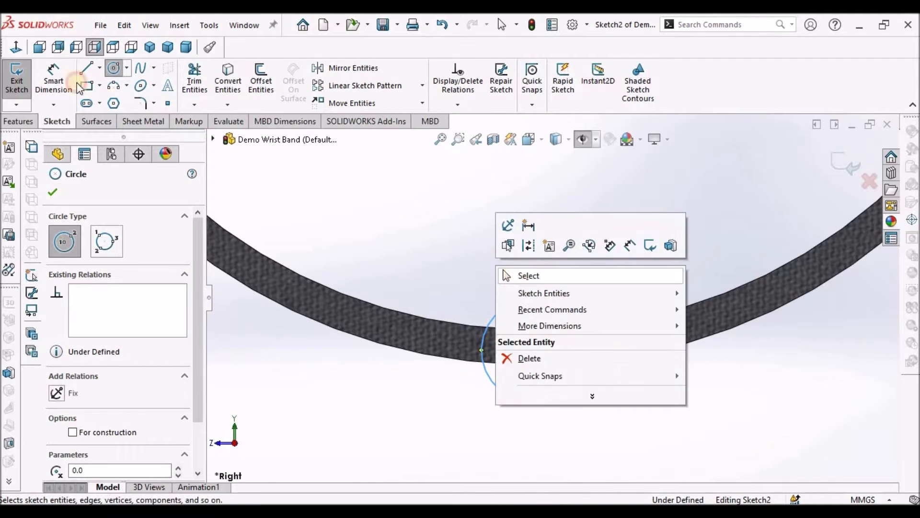
{"action": "left_click", "coordinate": [515, 273]}
Dimension the circle in the gap to a diameter of 4.2 mm
{"action": "left_click", "coordinate": [51, 81]}
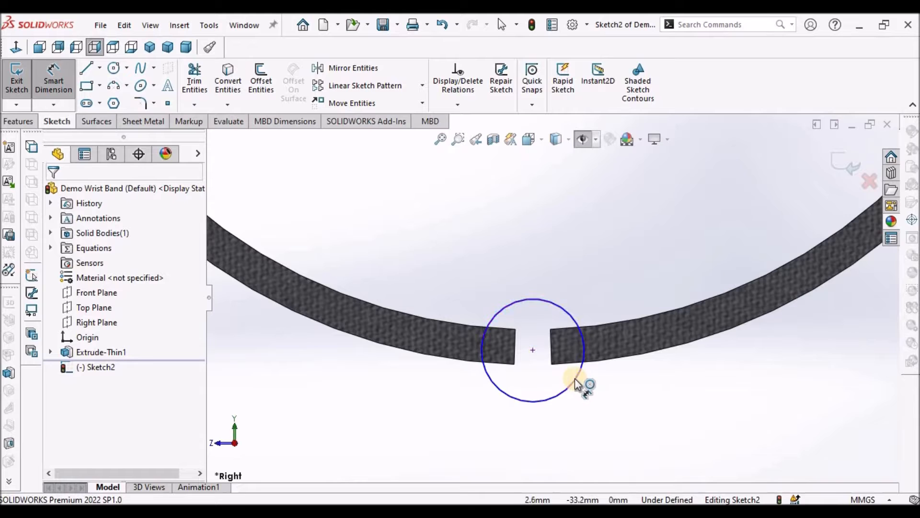
{"action": "left_click", "coordinate": [602, 415]}
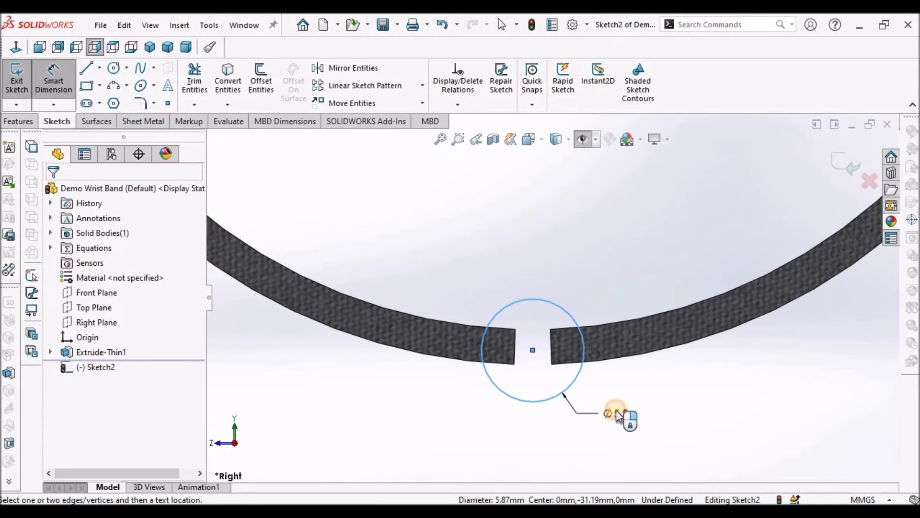
{"action": "left_click", "coordinate": [616, 415]}
{"action": "type", "text": "4.2"}
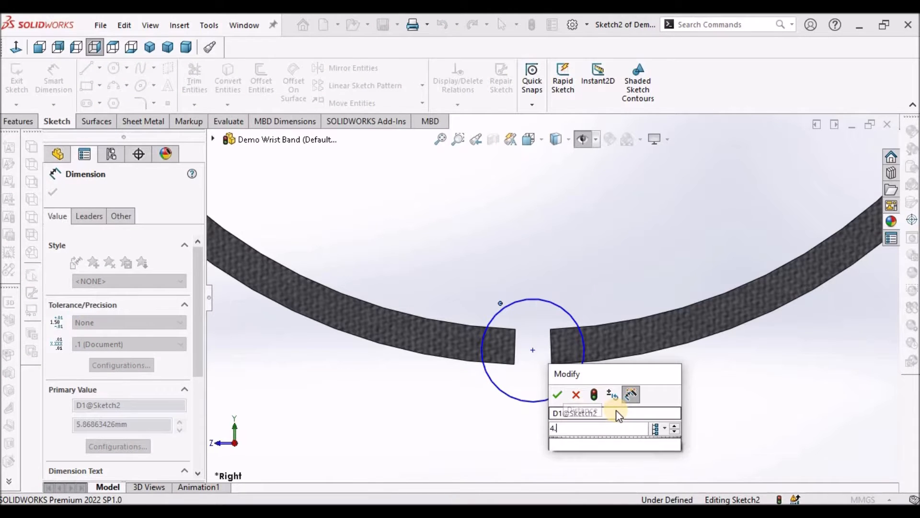
{"action": "key", "text": "Return"}
{"action": "right_click", "coordinate": [581, 276]}
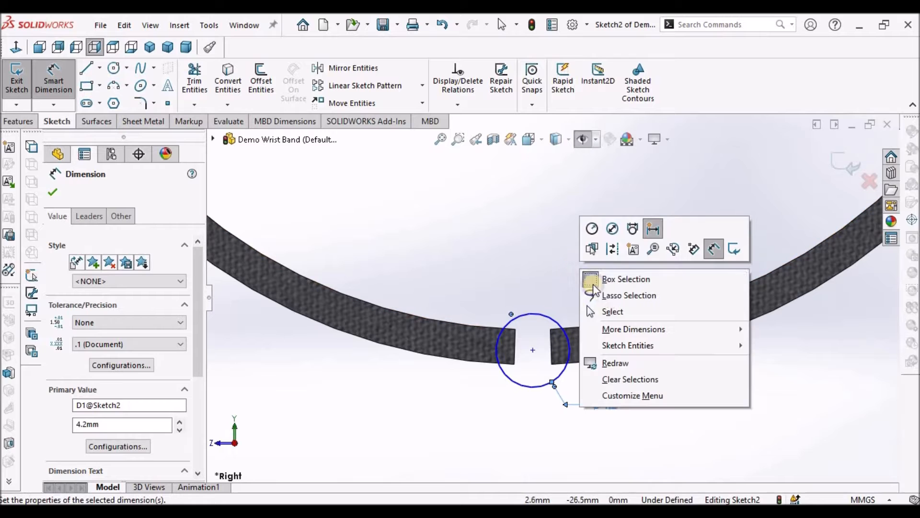
{"action": "left_click", "coordinate": [593, 310]}
Set up an Extruded Boss/Base of the 4.2 mm circle with a Mid Plane end condition and a 20 mm depth
{"action": "scroll", "coordinate": [562, 288], "scroll_direction": "up", "scroll_amount": 3}
{"action": "middle_click_drag", "start_coordinate": [575, 314], "coordinate": [579, 355]}
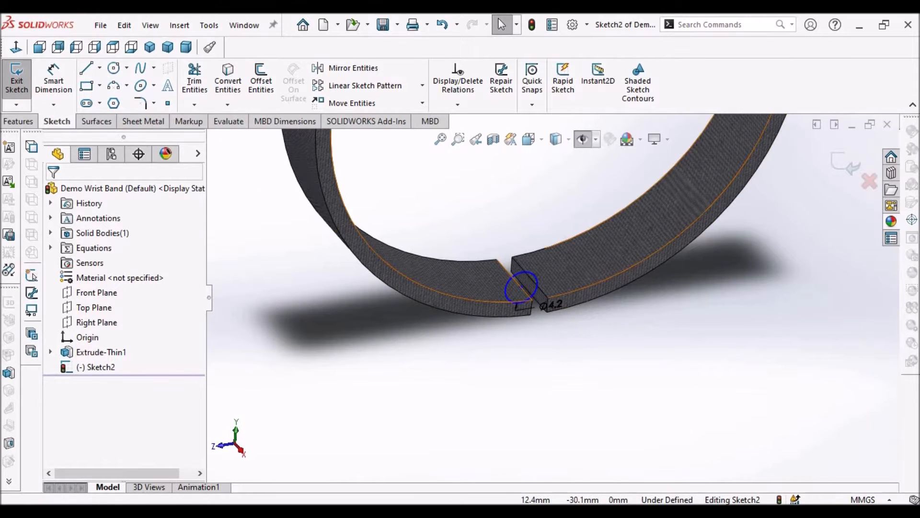
{"action": "left_click", "coordinate": [19, 121]}
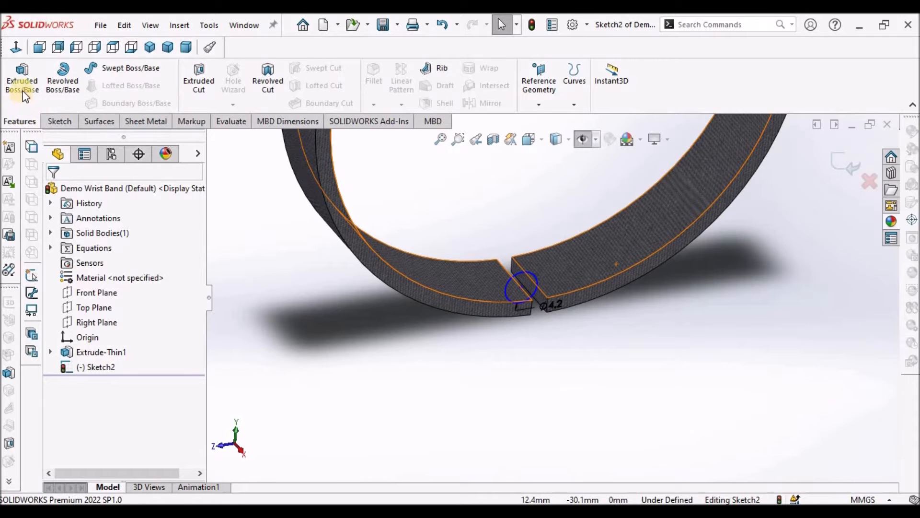
{"action": "left_click", "coordinate": [22, 77]}
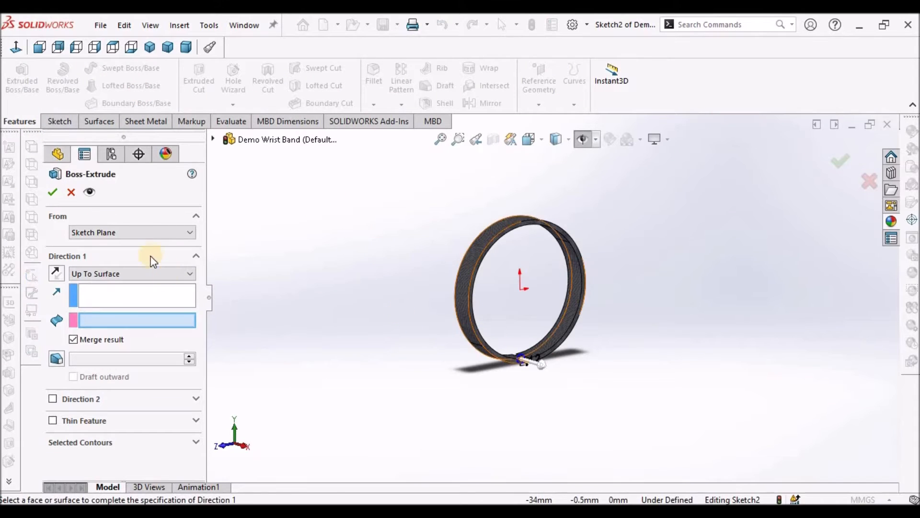
{"action": "left_click", "coordinate": [189, 273]}
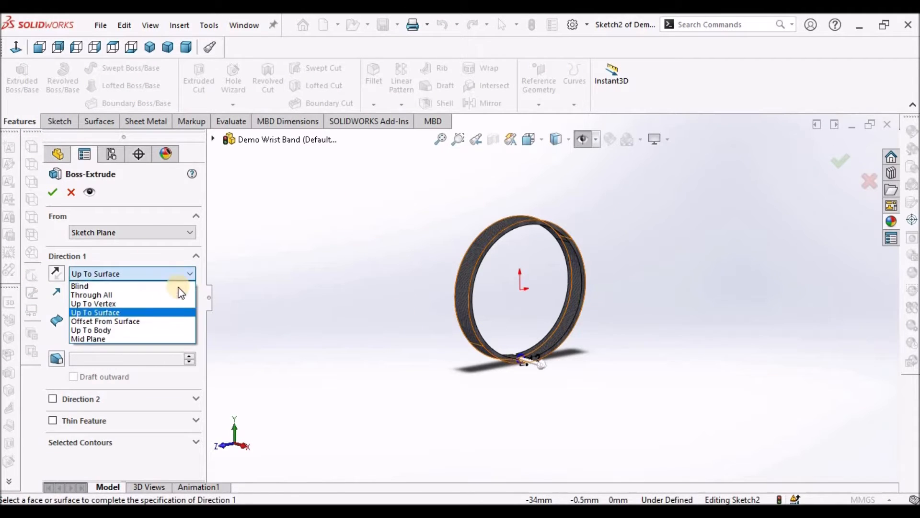
{"action": "left_click", "coordinate": [156, 338]}
{"action": "type", "text": "20"}
{"action": "key", "text": "Return"}
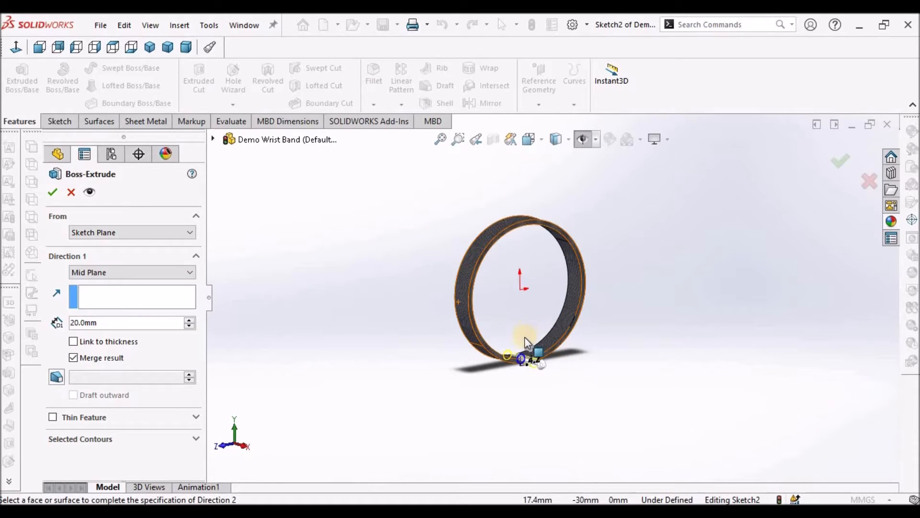
Set the Mid Plane extrusion depth of the circle to 10 mm and complete the boss
{"action": "scroll", "coordinate": [526, 358], "scroll_direction": "down", "scroll_amount": 3}
{"action": "middle_click_drag", "start_coordinate": [526, 359], "coordinate": [493, 399]}
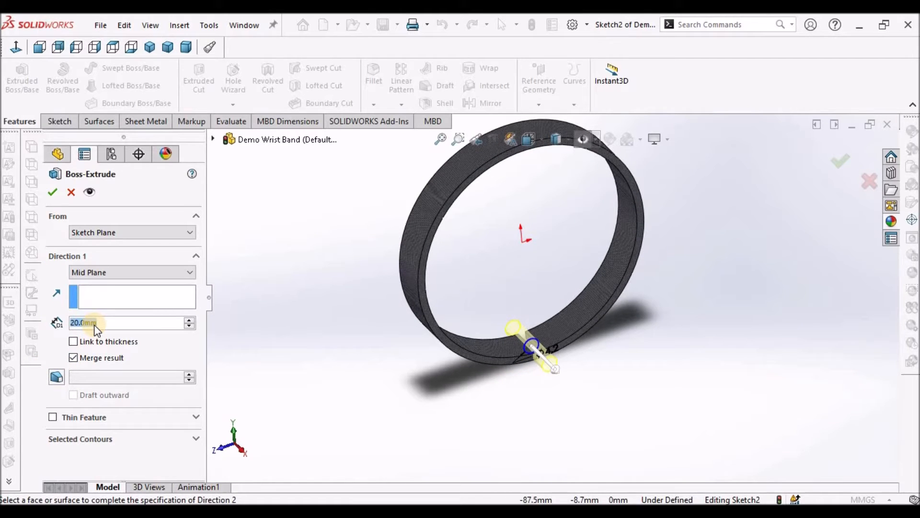
{"action": "type", "text": "10"}
{"action": "key", "text": "Return"}
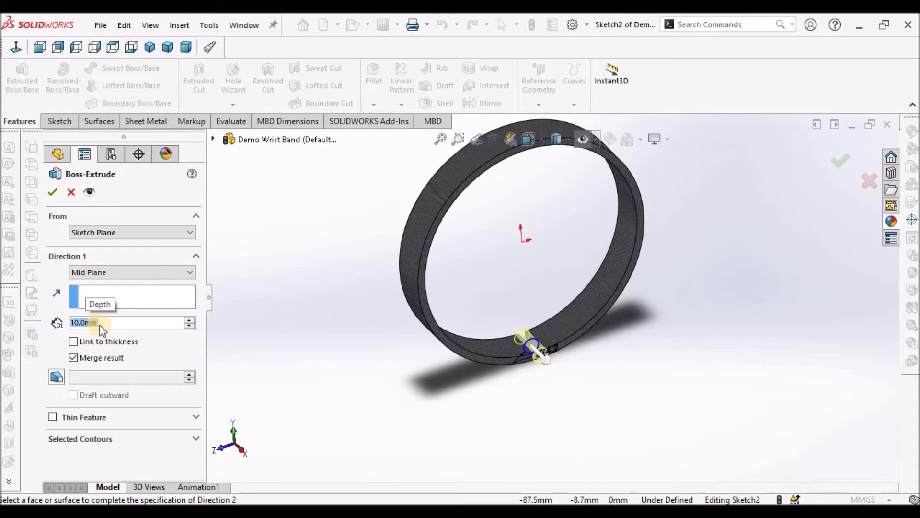
{"action": "left_click", "coordinate": [51, 192]}
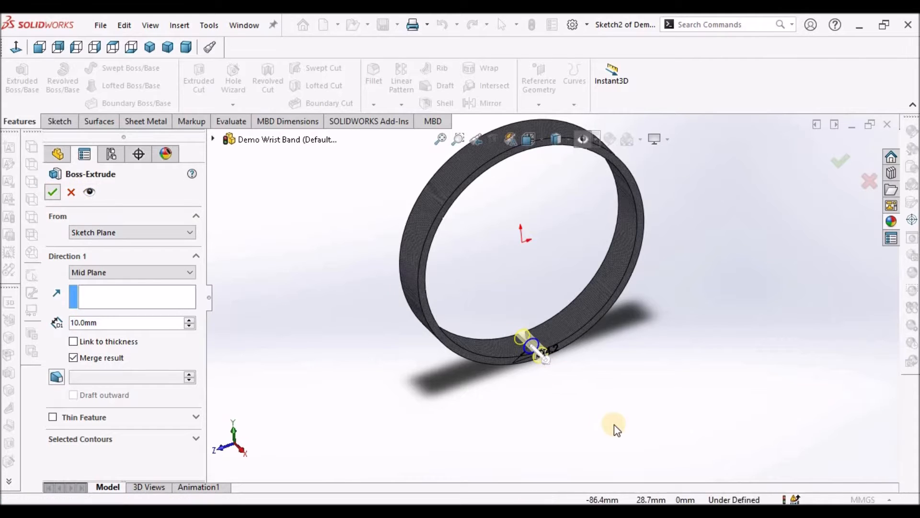
Apply a white colour to the cylindrical boss feature Boss-Extrude1 and show the part in dimetric view
{"action": "scroll", "coordinate": [521, 330], "scroll_direction": "down", "scroll_amount": 5}
{"action": "scroll", "coordinate": [520, 330], "scroll_direction": "down", "scroll_amount": 3}
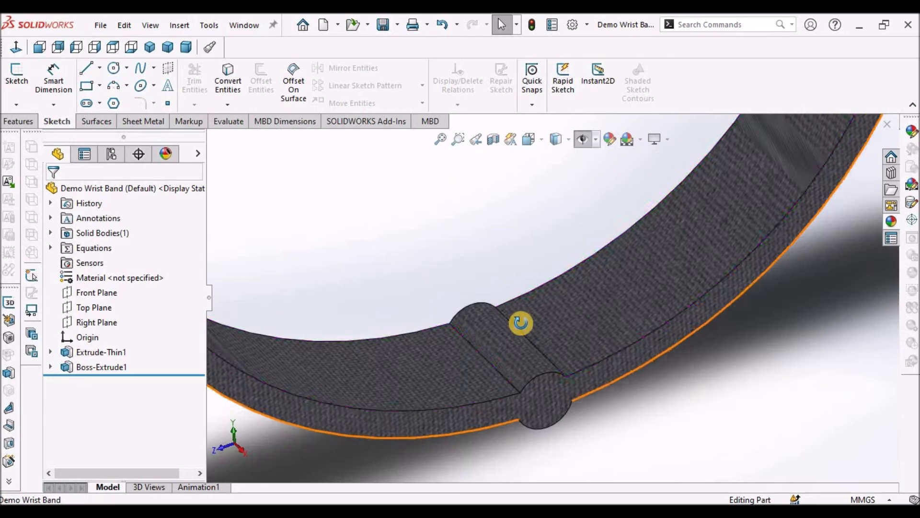
{"action": "right_click", "coordinate": [105, 364]}
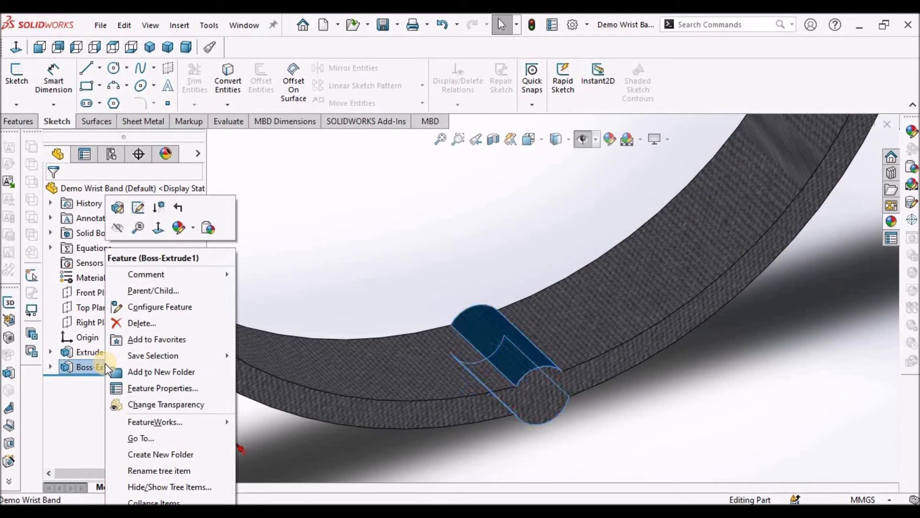
{"action": "left_click", "coordinate": [191, 228]}
{"action": "left_click", "coordinate": [207, 249]}
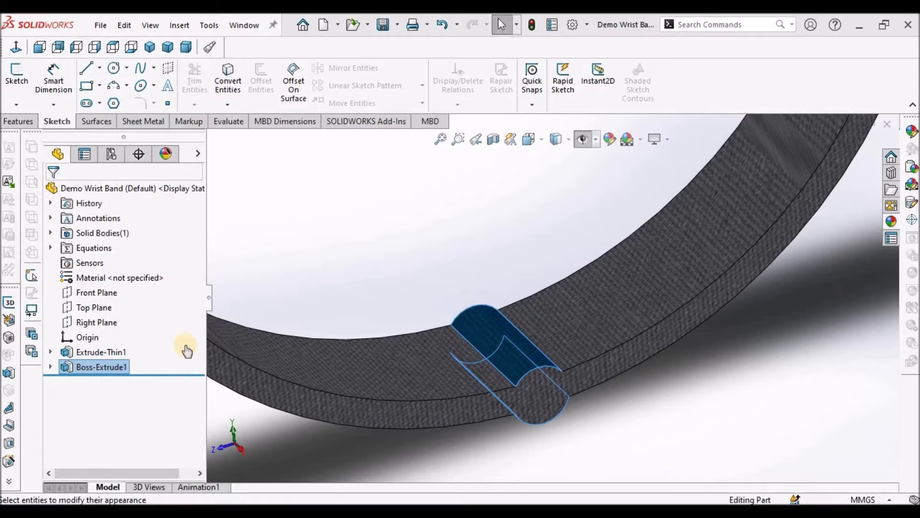
{"action": "left_click", "coordinate": [154, 454]}
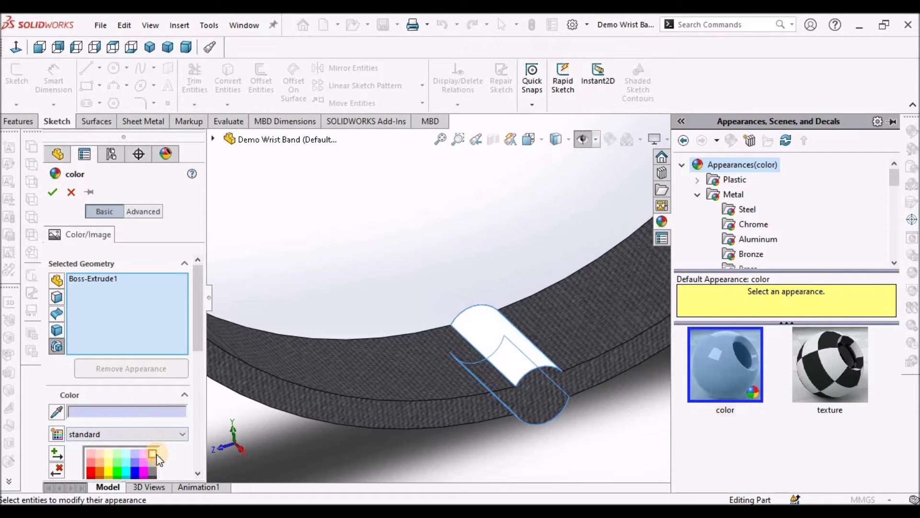
{"action": "left_click", "coordinate": [54, 192]}
{"action": "middle_click_drag", "start_coordinate": [267, 195], "coordinate": [247, 173]}
{"action": "left_click", "coordinate": [186, 47]}
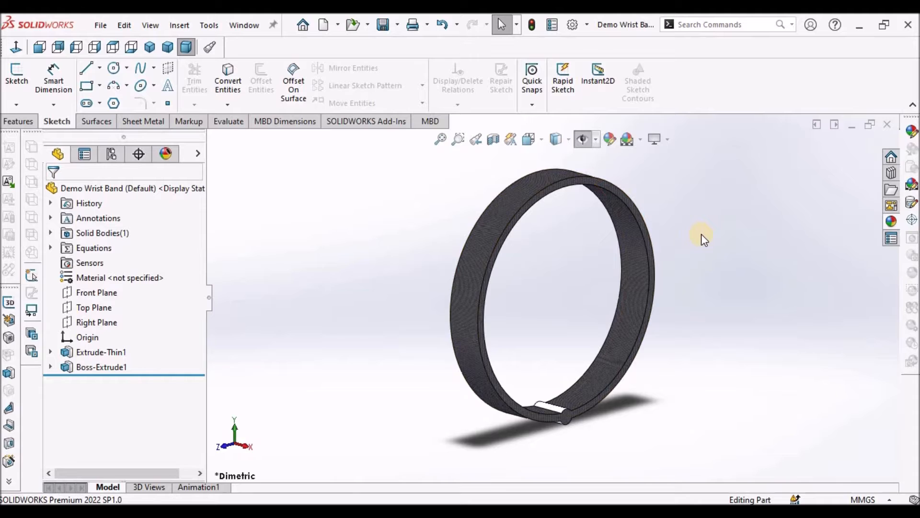
Open the Demo Assem1 assembly from the CAD folder
{"action": "left_click", "coordinate": [352, 27]}
{"action": "left_click", "coordinate": [267, 120]}
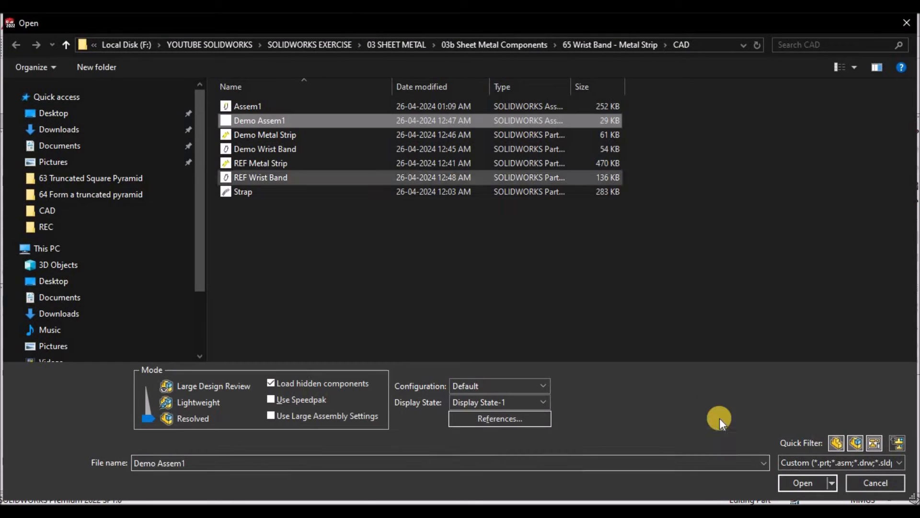
{"action": "left_click", "coordinate": [803, 482]}
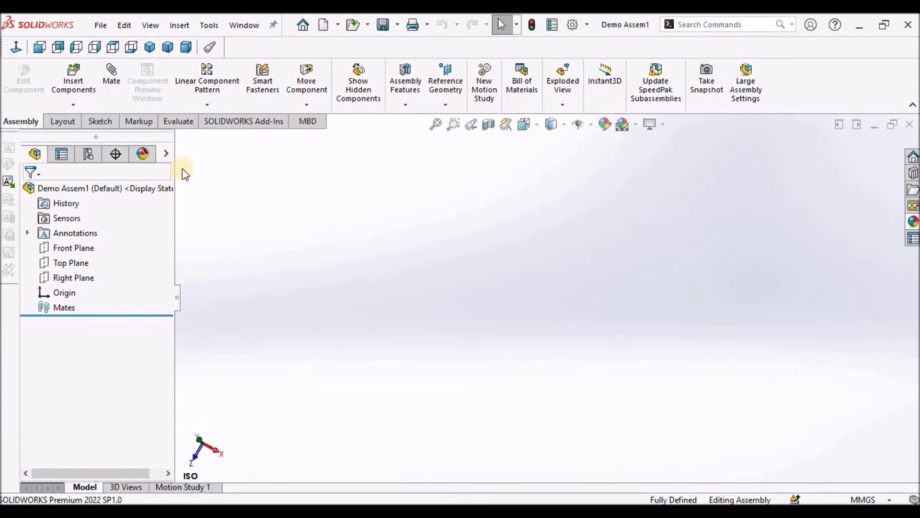
Insert the Demo Wrist Band part at the assembly origin and set the component to Float
{"action": "left_click", "coordinate": [85, 87]}
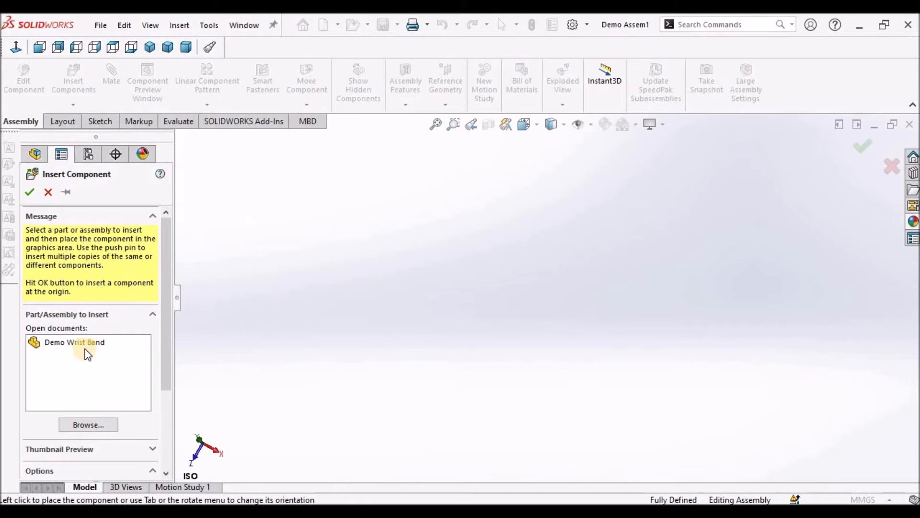
{"action": "left_click", "coordinate": [87, 343]}
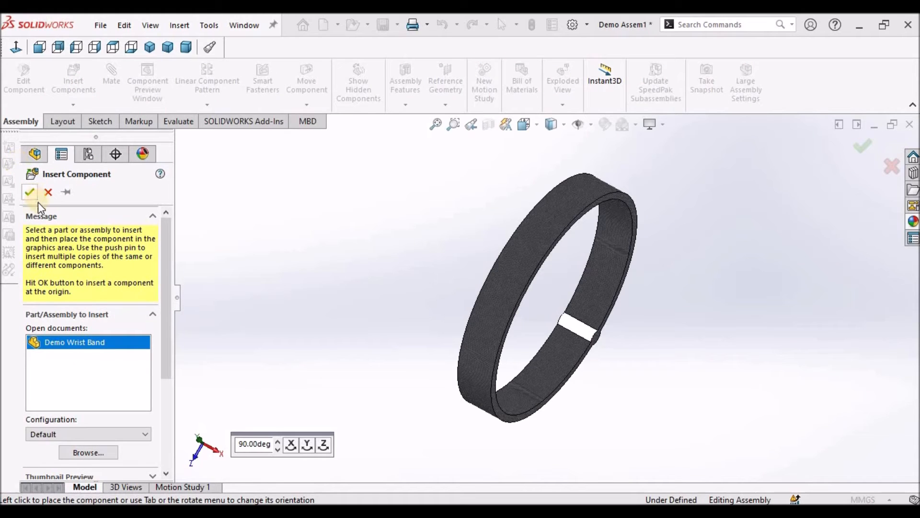
{"action": "left_click", "coordinate": [330, 249]}
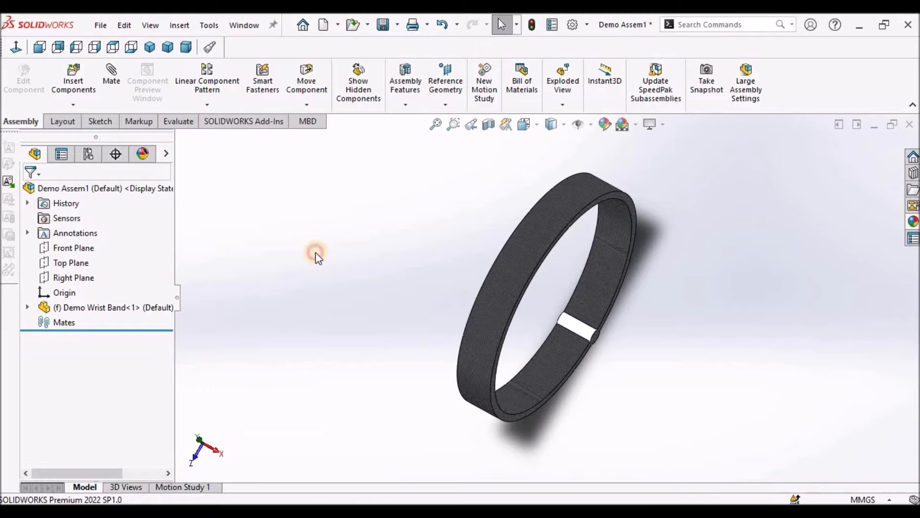
{"action": "right_click", "coordinate": [129, 306]}
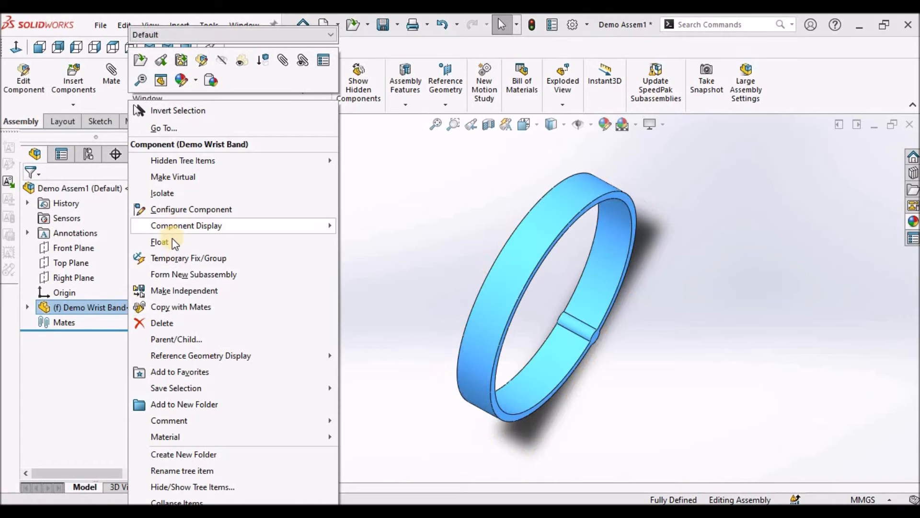
{"action": "left_click", "coordinate": [292, 248]}
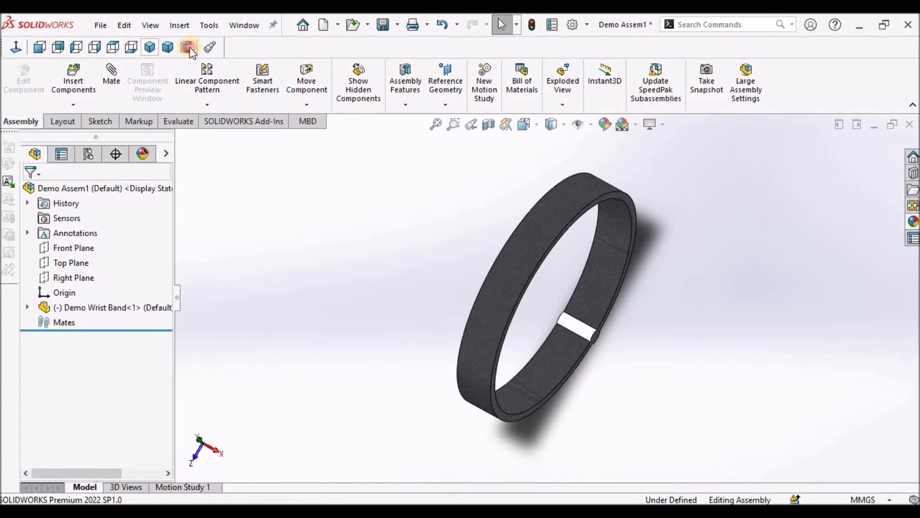
Add a Coincident mate between the assembly's Front Plane and the wrist band's Front Plane
{"action": "left_click", "coordinate": [27, 306]}
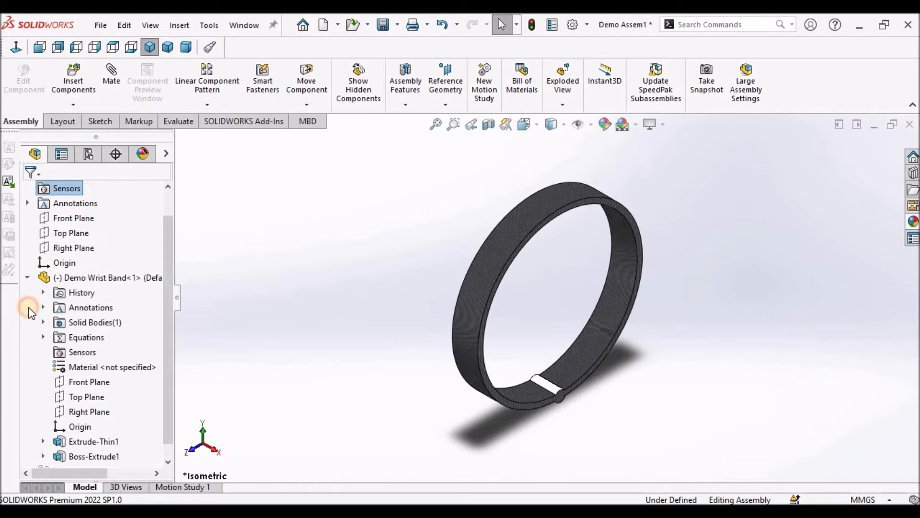
{"action": "left_click", "coordinate": [71, 219]}
{"action": "left_click", "coordinate": [94, 382], "text": "ctrl"}
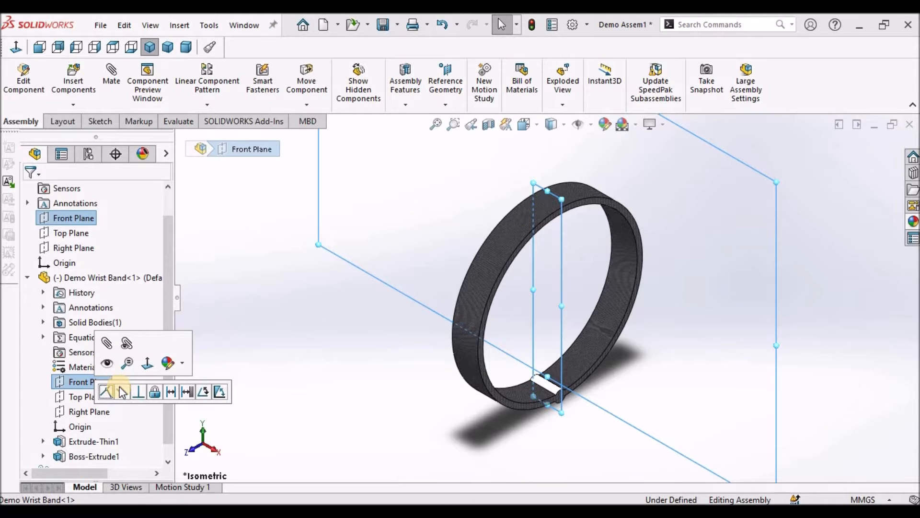
{"action": "left_click", "coordinate": [111, 77]}
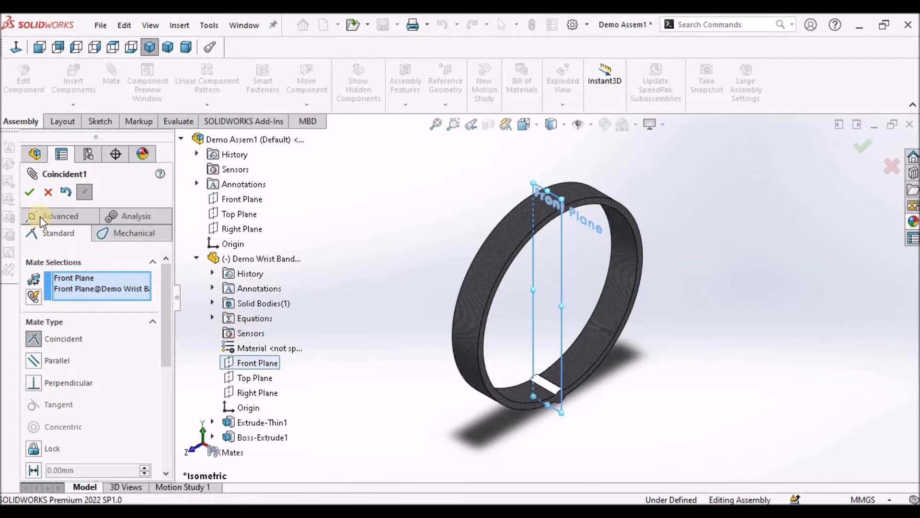
{"action": "left_click", "coordinate": [32, 192]}
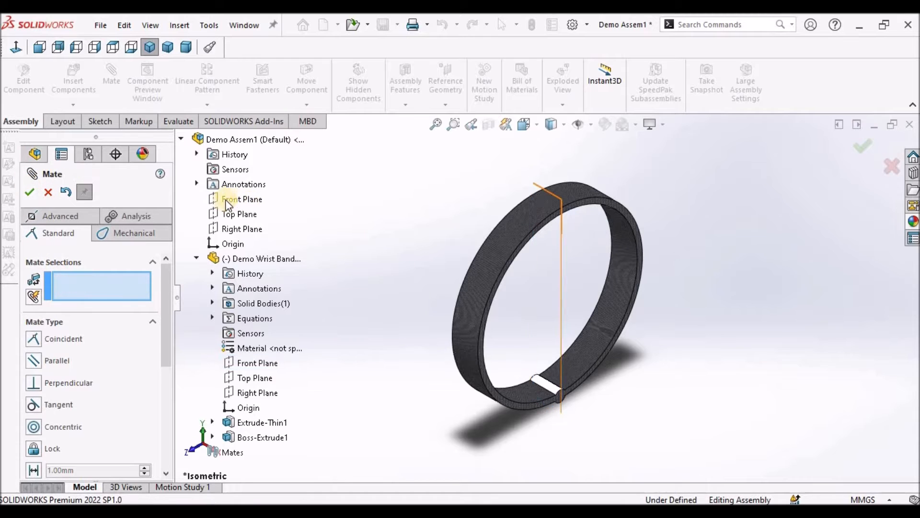
Add a Coincident mate between the assembly's Top Plane and the wrist band's Top Plane
{"action": "left_click", "coordinate": [237, 213]}
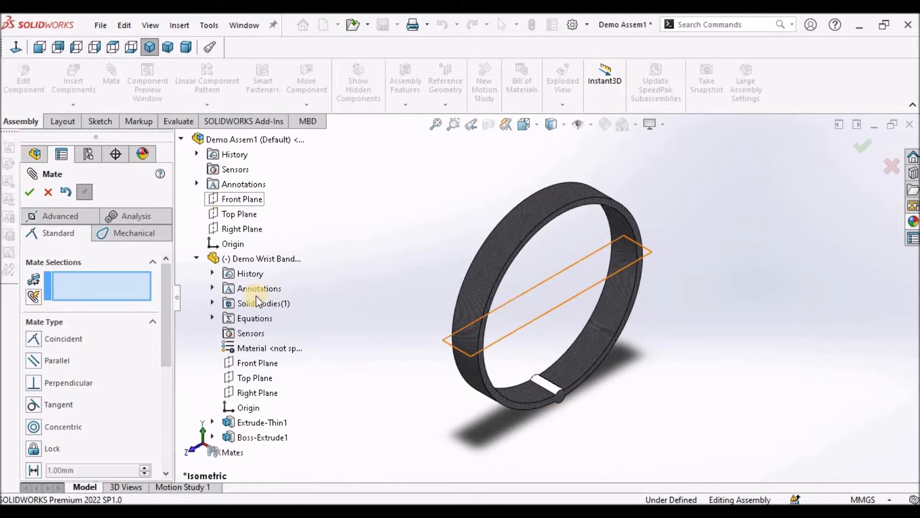
{"action": "left_click", "coordinate": [260, 379]}
{"action": "left_click", "coordinate": [35, 186]}
Add a Coincident mate between the assembly's Right Plane and the wrist band's Right Plane, and finish mating
{"action": "left_click", "coordinate": [242, 229]}
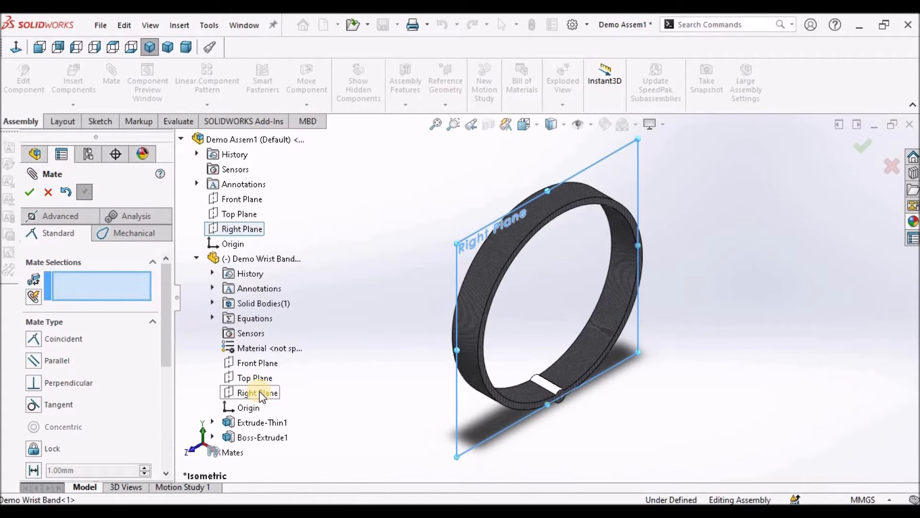
{"action": "left_click", "coordinate": [260, 391]}
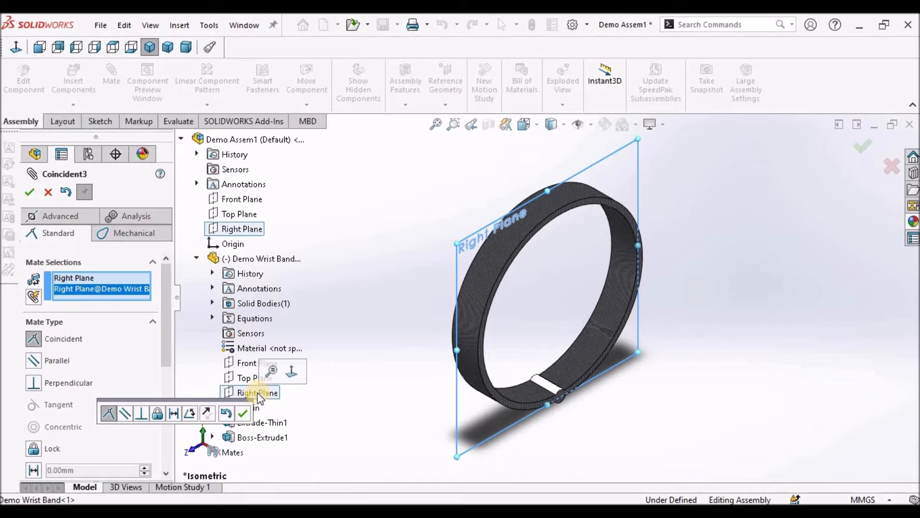
{"action": "left_click", "coordinate": [30, 192]}
{"action": "left_click", "coordinate": [51, 192]}
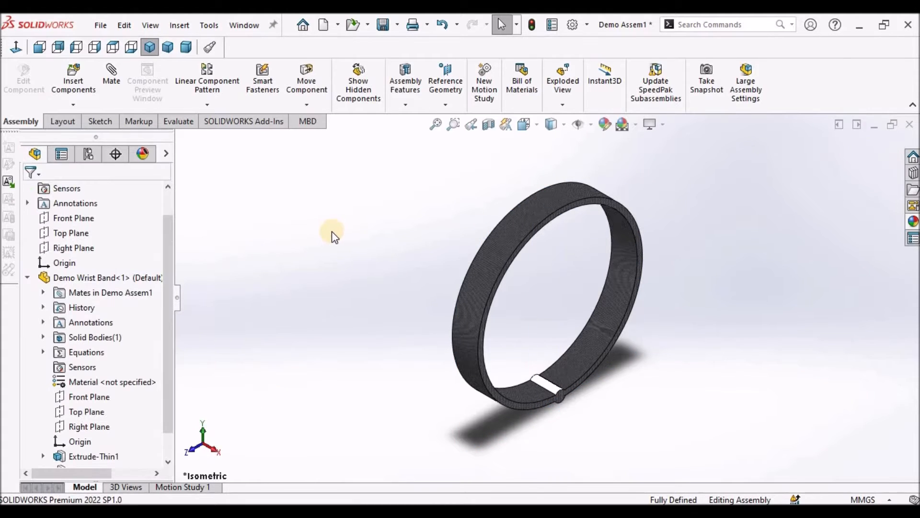
{"action": "left_click", "coordinate": [29, 278]}
{"action": "left_click", "coordinate": [321, 254]}
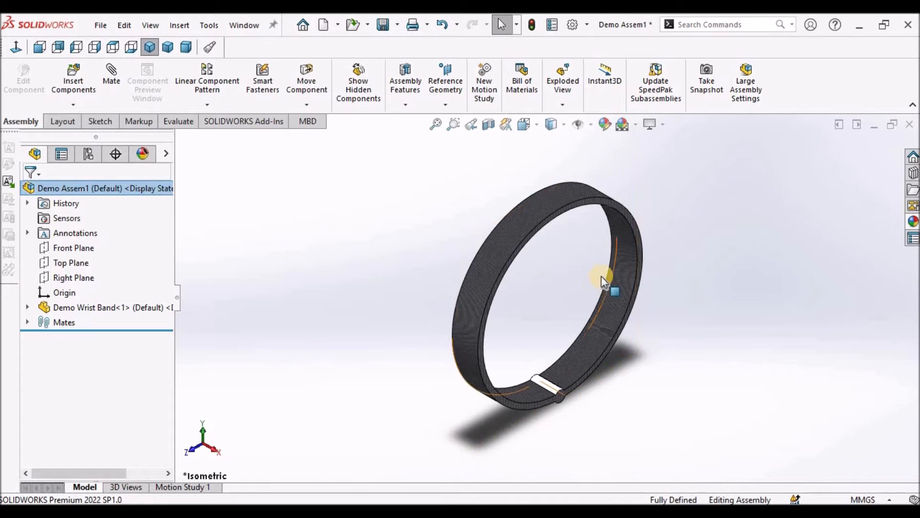
Show the assembly in dimetric view and save it together with the modified Demo Wrist Band part
{"action": "scroll", "coordinate": [575, 276], "scroll_direction": "down", "scroll_amount": 4}
{"action": "scroll", "coordinate": [563, 278], "scroll_direction": "up", "scroll_amount": 8}
{"action": "scroll", "coordinate": [563, 283], "scroll_direction": "down", "scroll_amount": 5}
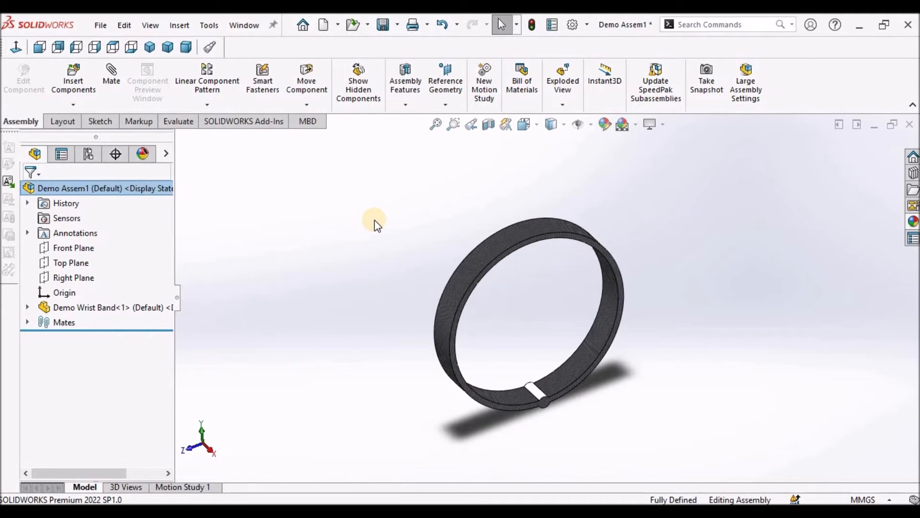
{"action": "left_click", "coordinate": [186, 46]}
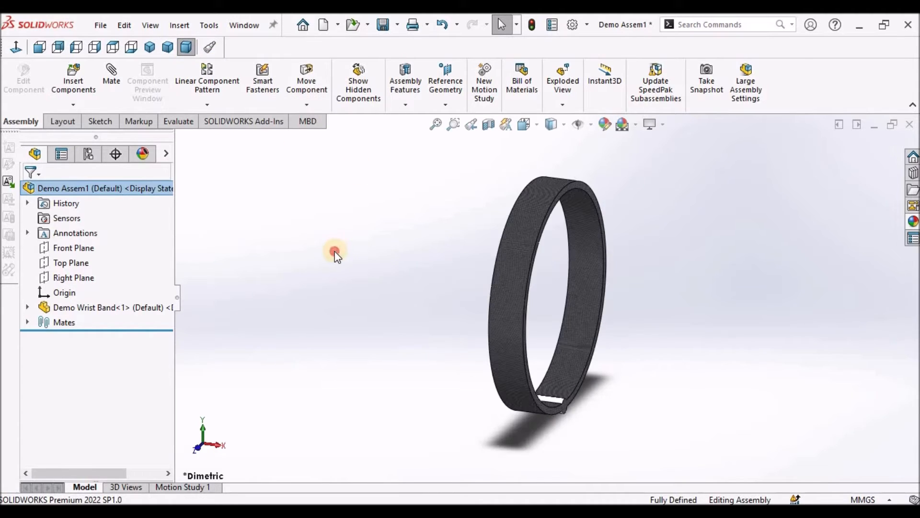
{"action": "key", "text": "ctrl+s"}
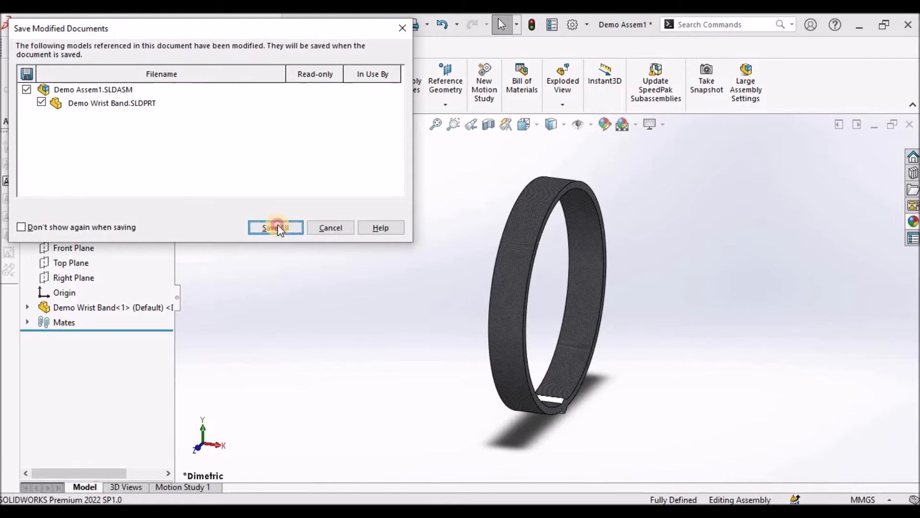
{"action": "left_click", "coordinate": [277, 226]}
Open the Demo Metal Strip part from the CAD folder and start a sketch on its Right Plane
{"action": "left_click", "coordinate": [353, 25]}
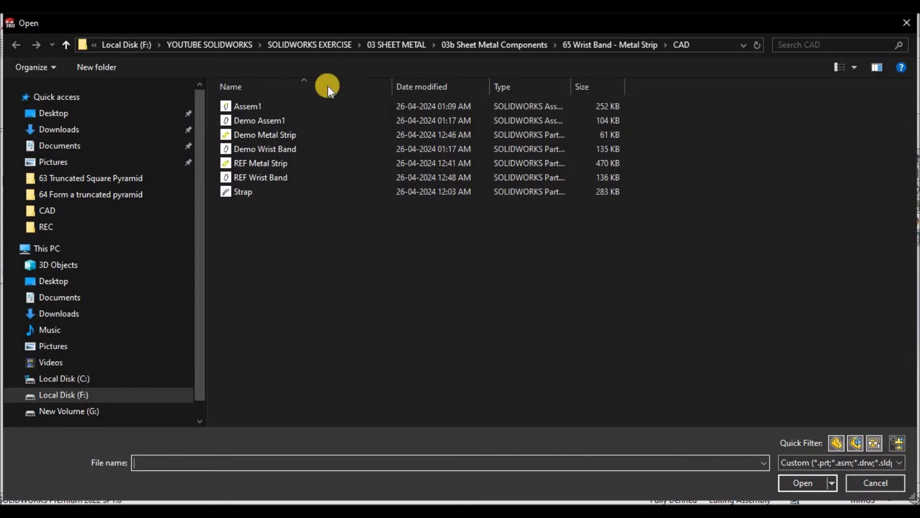
{"action": "left_click", "coordinate": [267, 178]}
{"action": "left_click", "coordinate": [275, 128]}
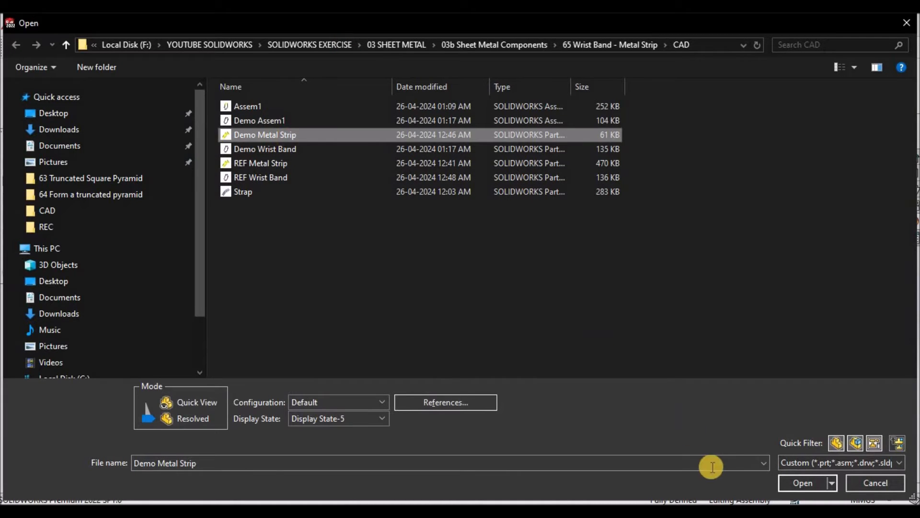
{"action": "left_click", "coordinate": [795, 483]}
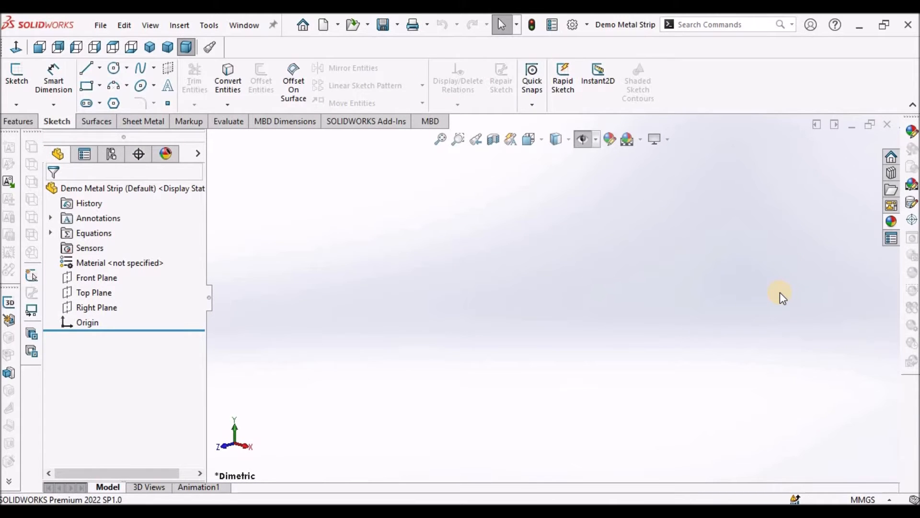
{"action": "left_click", "coordinate": [96, 306]}
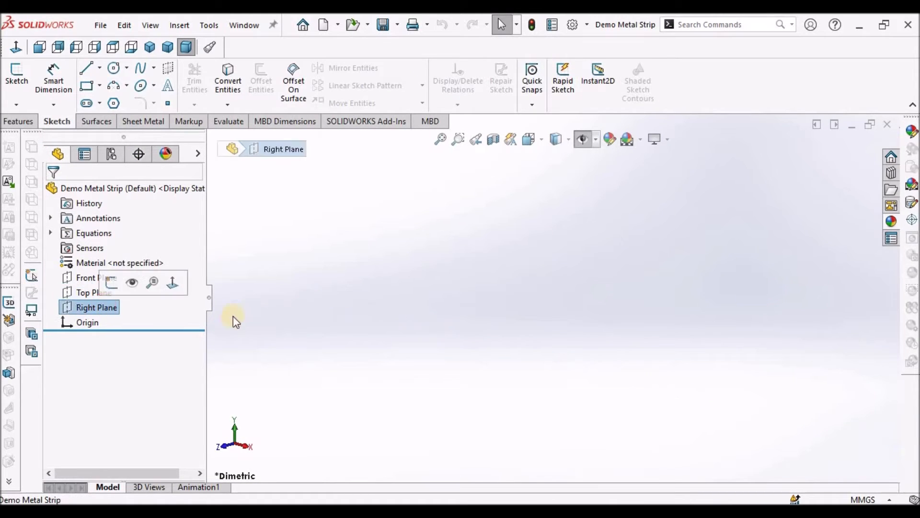
{"action": "left_click", "coordinate": [18, 77]}
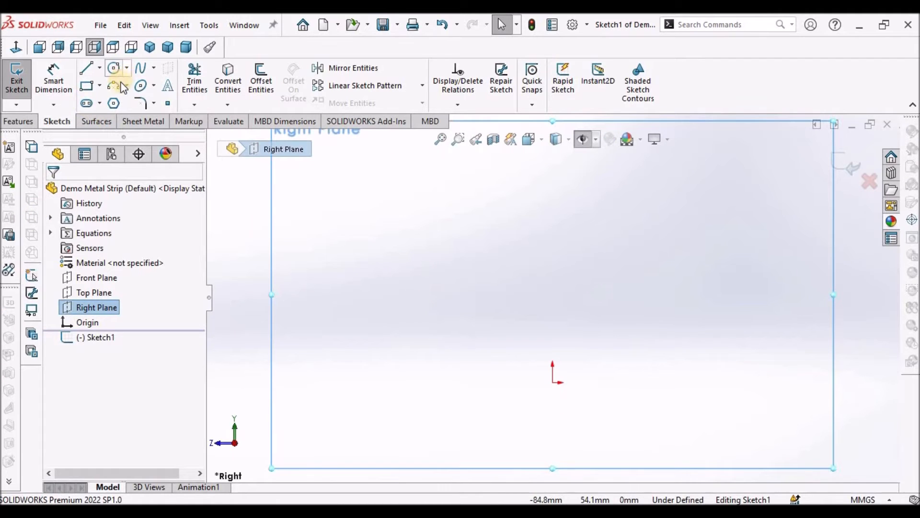
{"action": "left_click", "coordinate": [530, 306]}
{"action": "left_click", "coordinate": [606, 306]}
{"action": "right_click", "coordinate": [547, 236]}
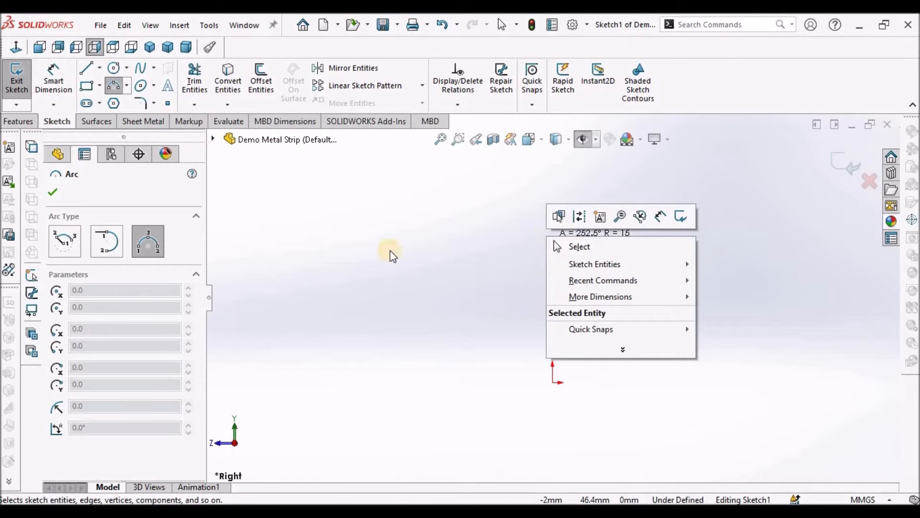
{"action": "left_click", "coordinate": [482, 276]}
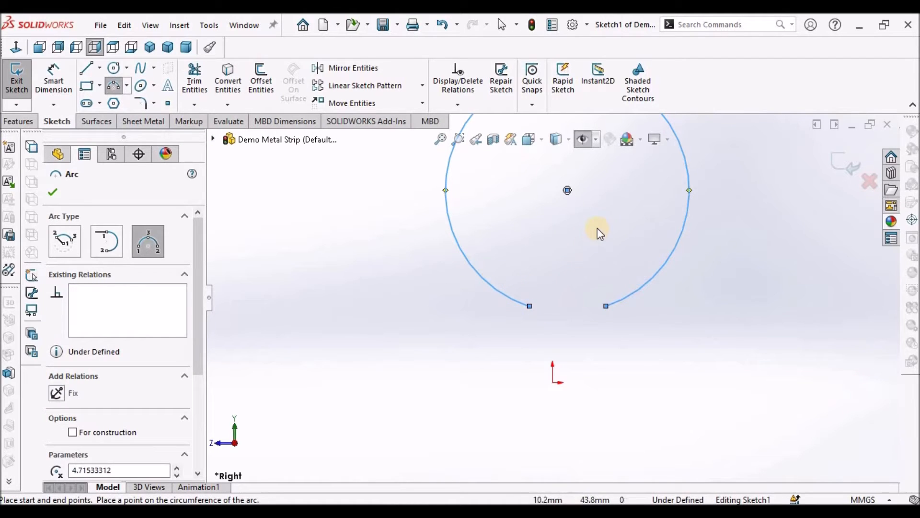
{"action": "key", "text": "Escape"}
{"action": "key", "text": "ctrl+z"}
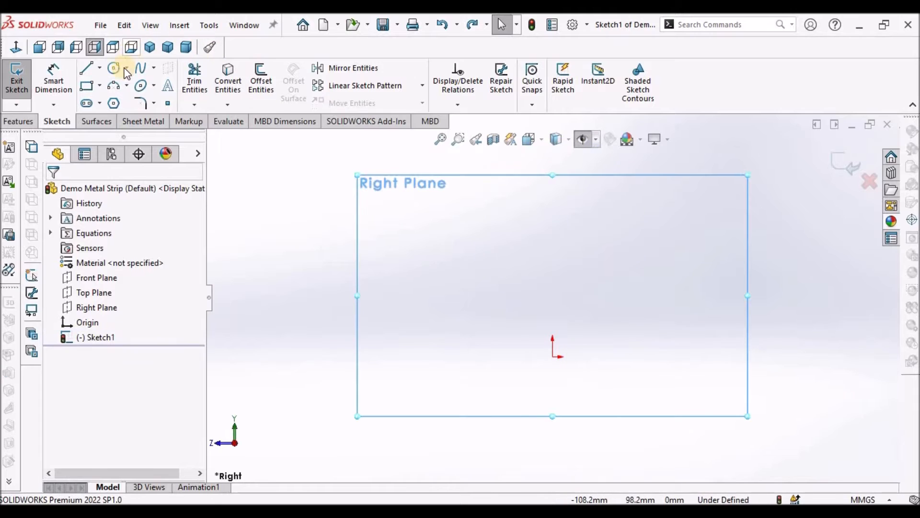
Sketch a shallow three-point arc above the origin with its end points about 74 mm apart
{"action": "left_click", "coordinate": [122, 85]}
{"action": "left_click", "coordinate": [470, 289]}
{"action": "left_click", "coordinate": [628, 302]}
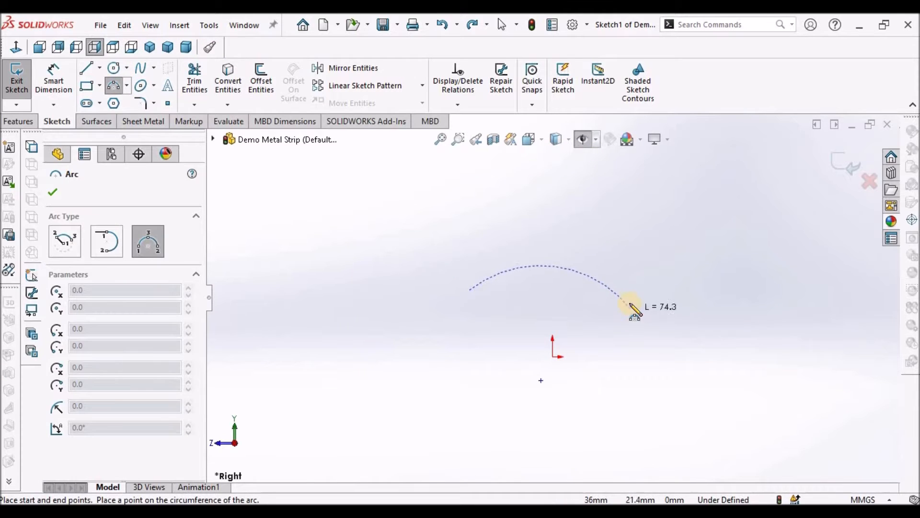
{"action": "left_click", "coordinate": [592, 267]}
{"action": "key", "text": "Escape"}
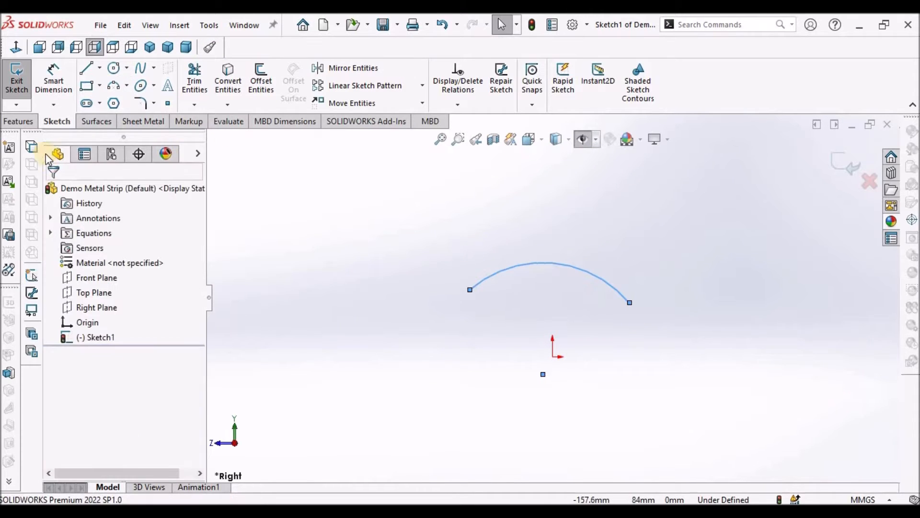
Create a sheet metal Base Flange from the arc, Mid Plane 10 mm wide, with 1 mm thickness
{"action": "left_click", "coordinate": [145, 122]}
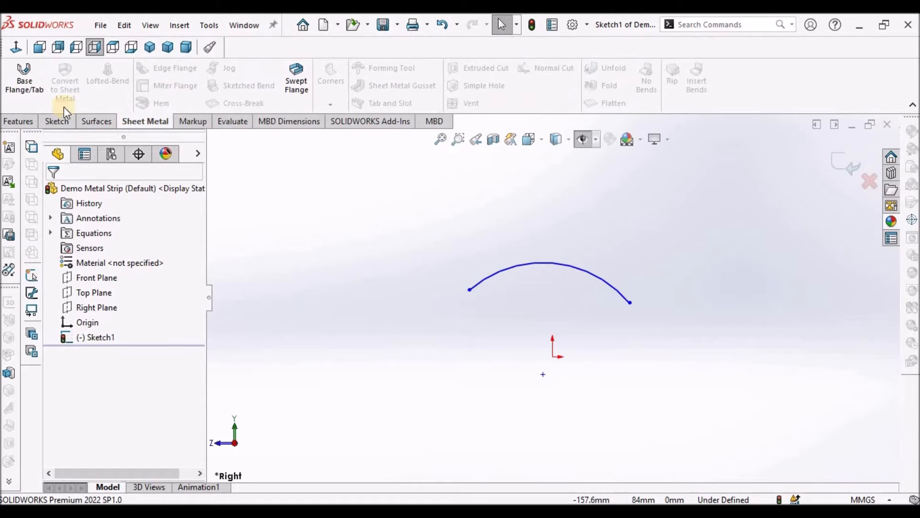
{"action": "left_click", "coordinate": [27, 85]}
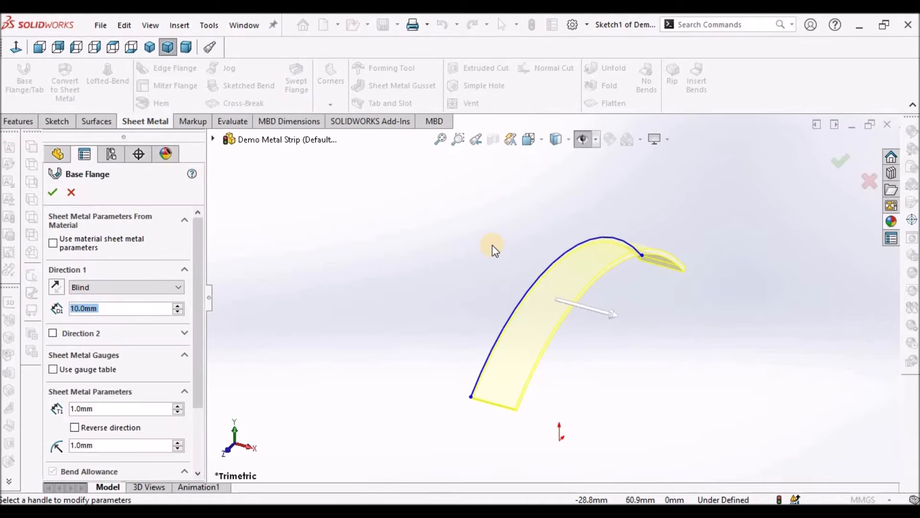
{"action": "left_click", "coordinate": [178, 286]}
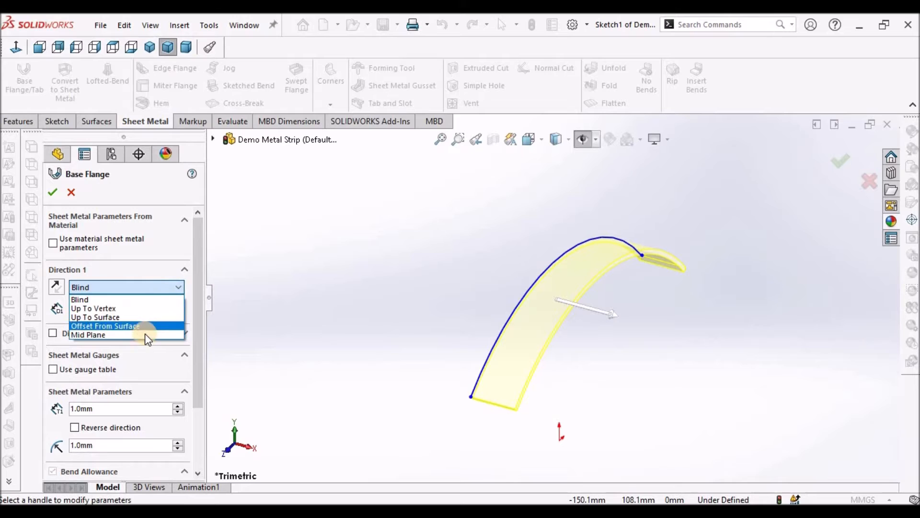
{"action": "left_click", "coordinate": [155, 333]}
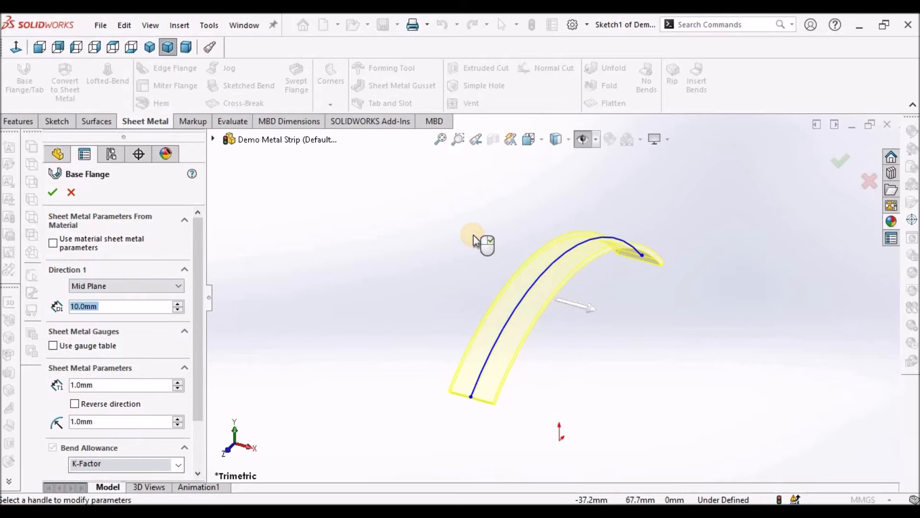
{"action": "left_click", "coordinate": [52, 191]}
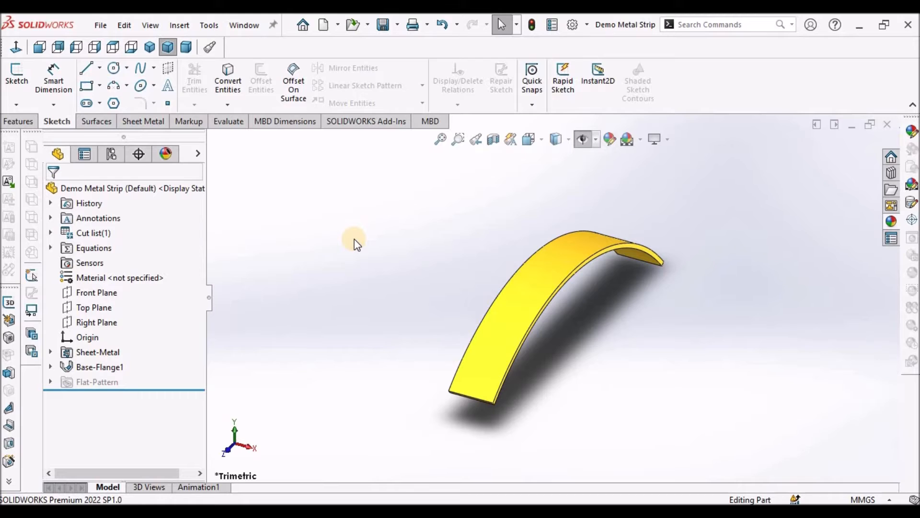
{"action": "left_click", "coordinate": [892, 221]}
{"action": "left_click", "coordinate": [733, 196]}
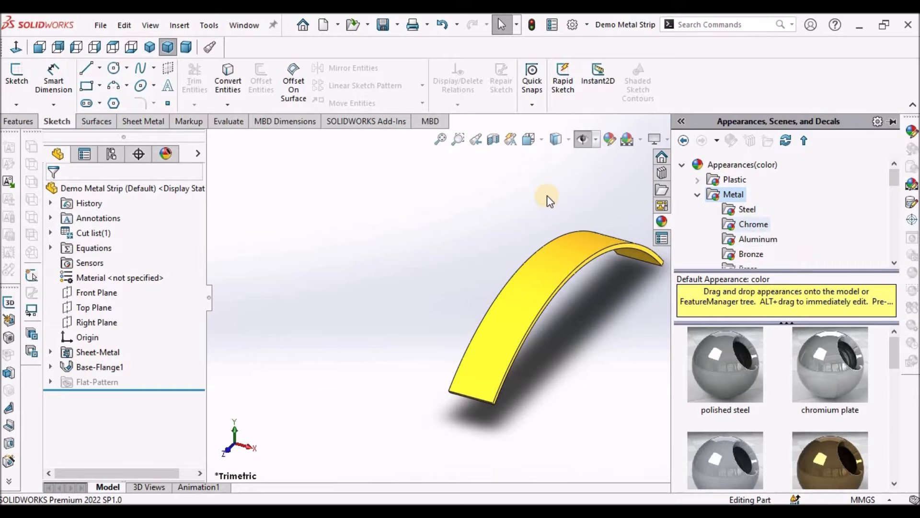
{"action": "scroll", "coordinate": [779, 237], "scroll_direction": "down", "scroll_amount": 4}
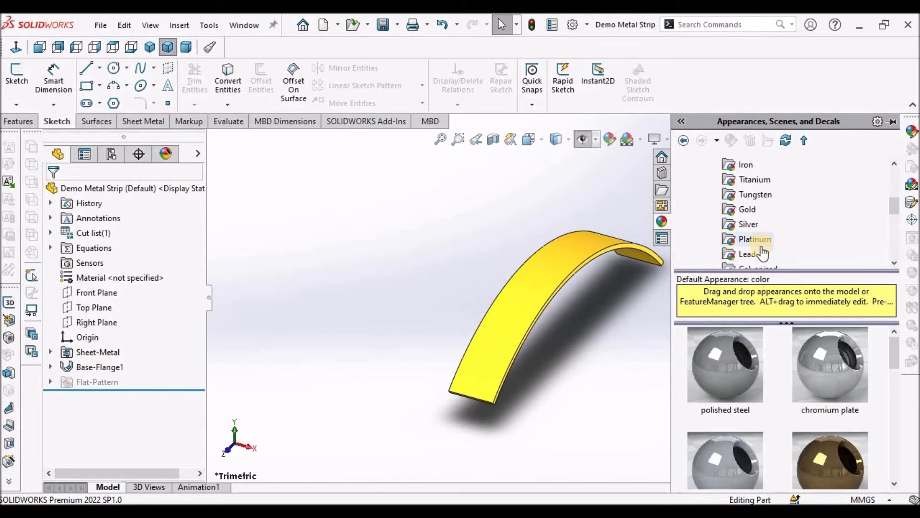
{"action": "left_click", "coordinate": [566, 193]}
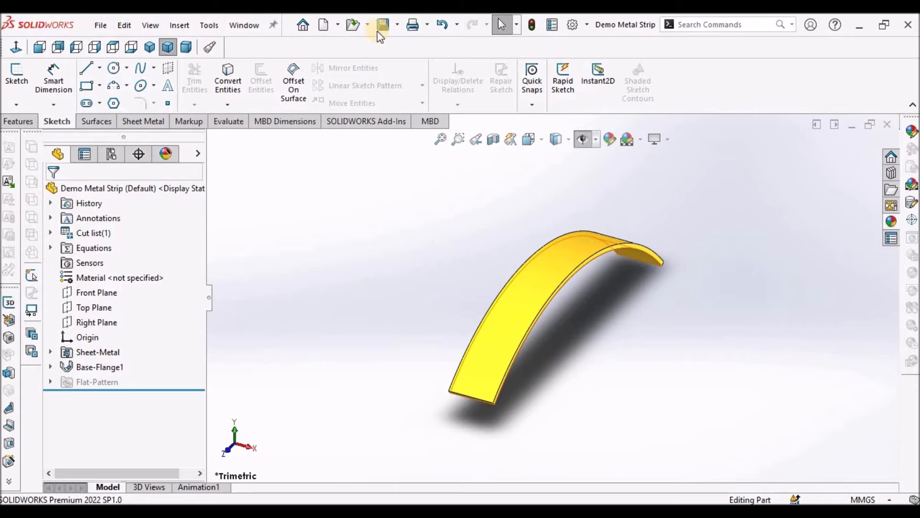
Switch to the Demo Assem1 assembly and insert the Demo Metal Strip part beside the wrist band
{"action": "left_click", "coordinate": [245, 24]}
{"action": "left_click", "coordinate": [284, 185]}
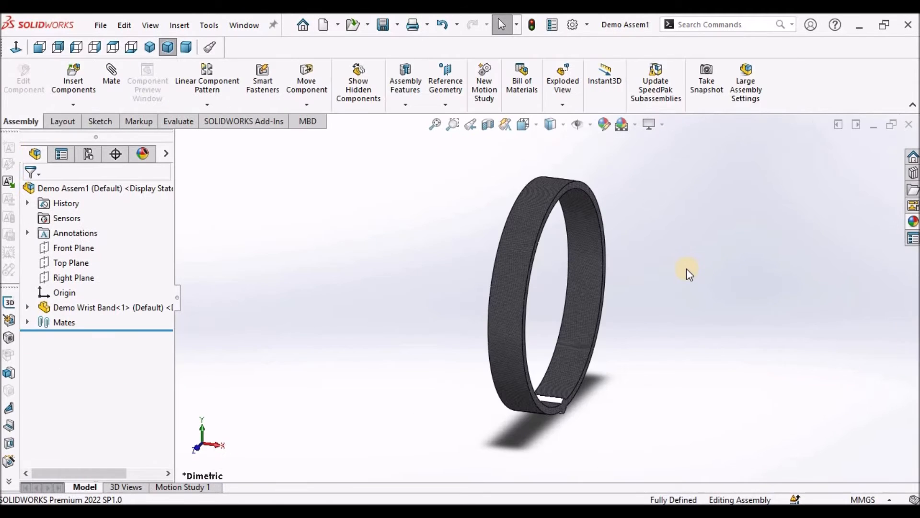
{"action": "left_click", "coordinate": [75, 74]}
{"action": "left_click", "coordinate": [79, 341]}
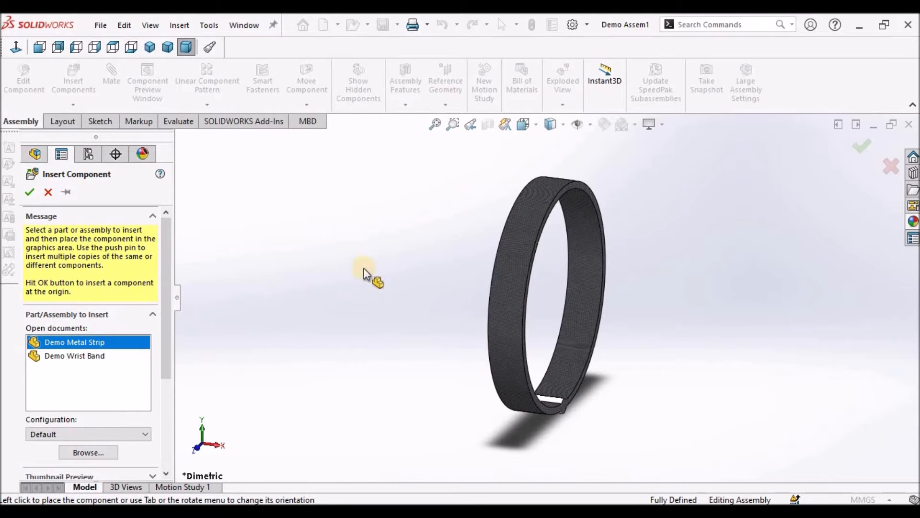
{"action": "left_click", "coordinate": [415, 361]}
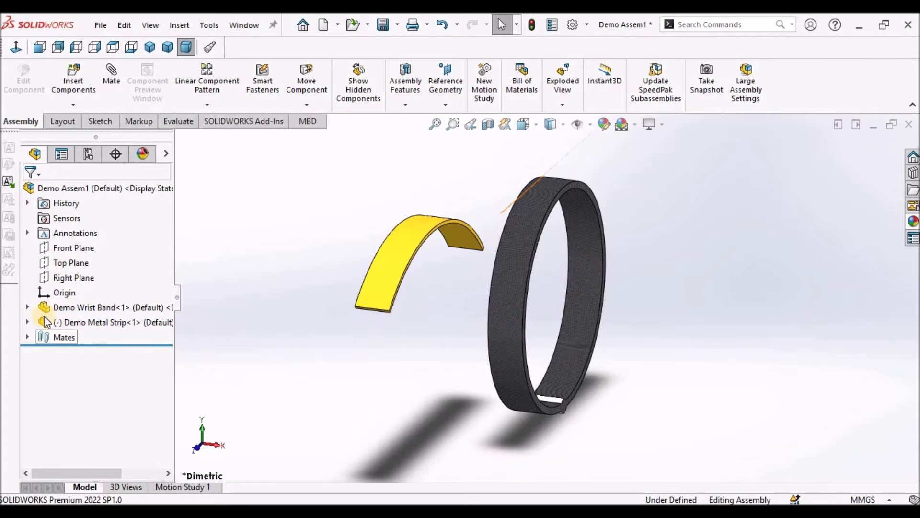
Add a Coincident mate between the assembly's Front Plane and the metal strip's Front Plane
{"action": "left_click", "coordinate": [27, 322]}
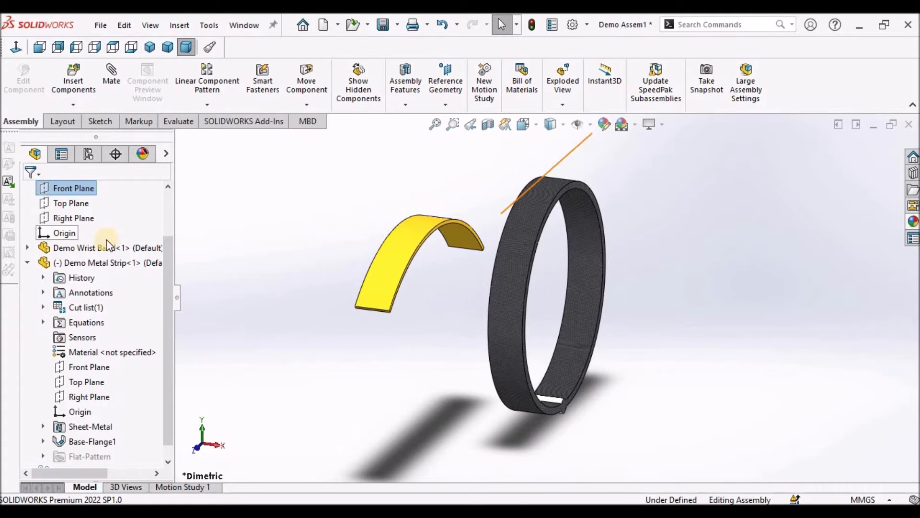
{"action": "left_click", "coordinate": [85, 368]}
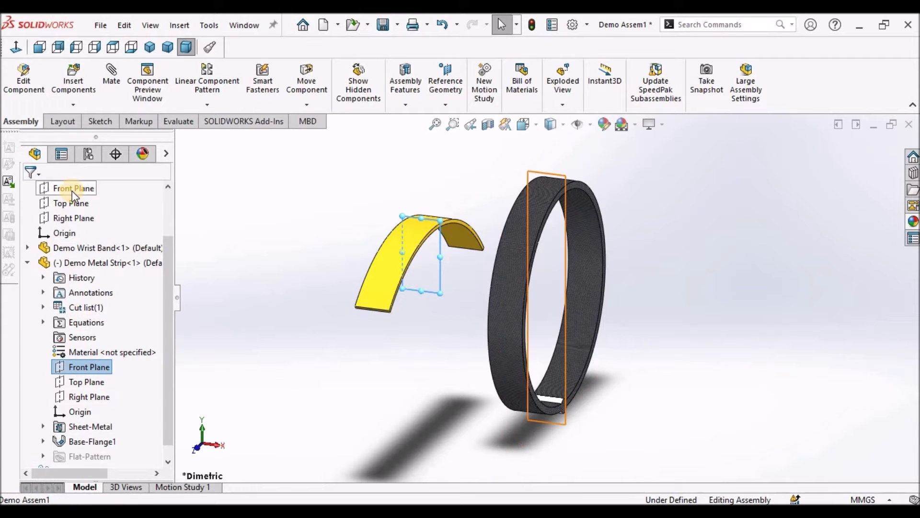
{"action": "left_click", "coordinate": [72, 190]}
{"action": "left_click", "coordinate": [90, 367], "text": "ctrl"}
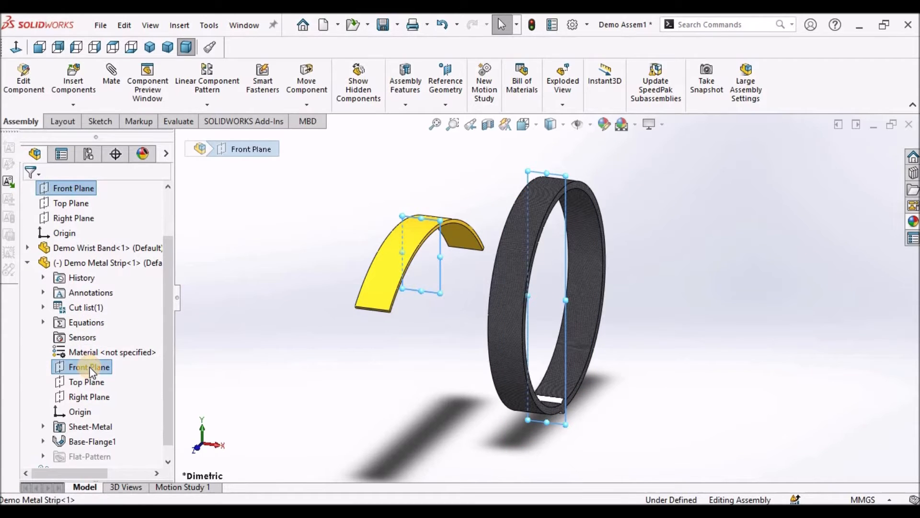
{"action": "left_click", "coordinate": [120, 84]}
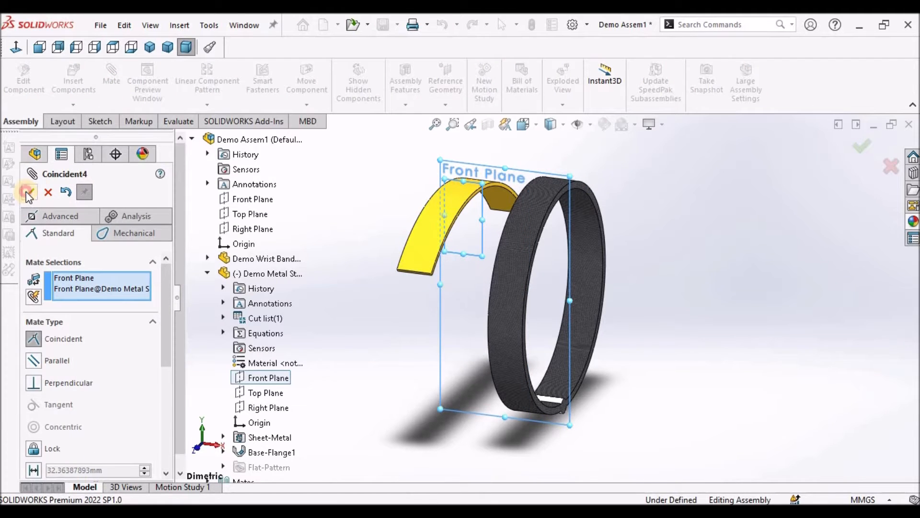
{"action": "left_click", "coordinate": [30, 192]}
Add a Coincident mate between the assembly's Top Plane and the metal strip's Top Plane
{"action": "left_click", "coordinate": [251, 214]}
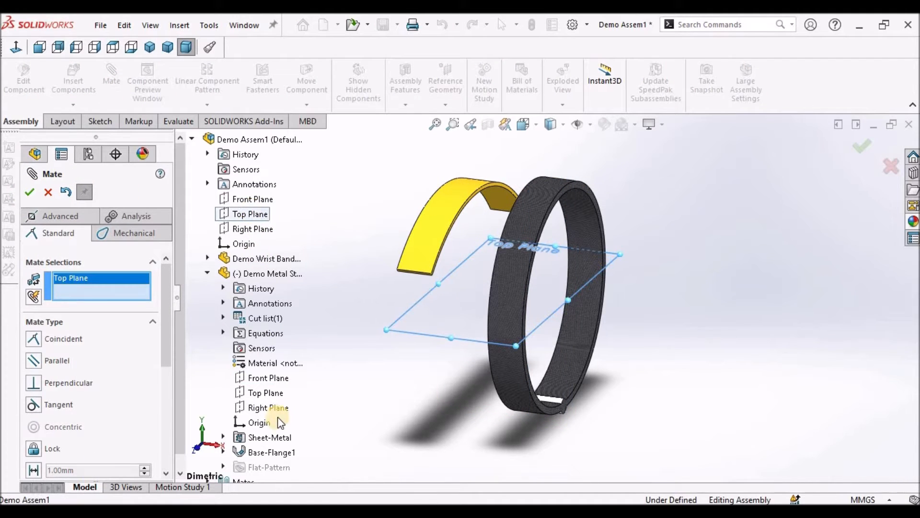
{"action": "left_click", "coordinate": [271, 394]}
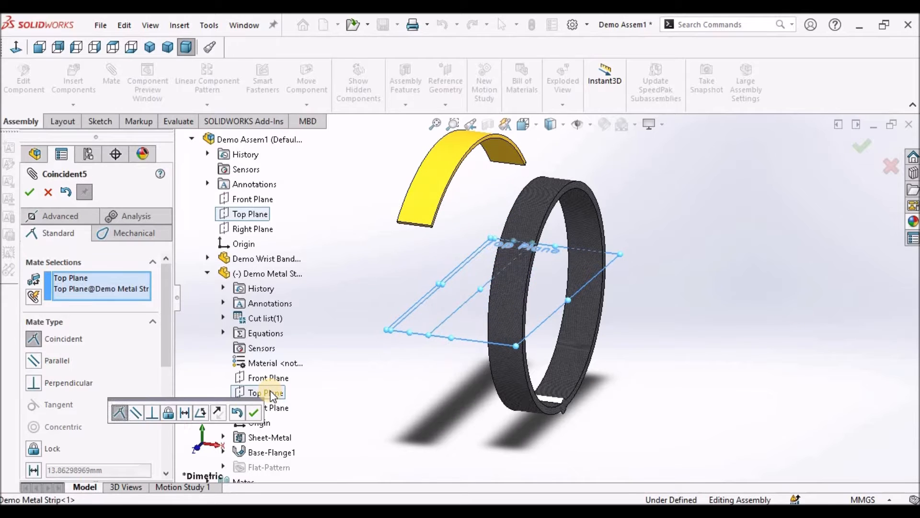
{"action": "left_click", "coordinate": [30, 192]}
Add a Coincident mate between the assembly's Right Plane and the metal strip's Right Plane, and finish mating
{"action": "left_click", "coordinate": [251, 229]}
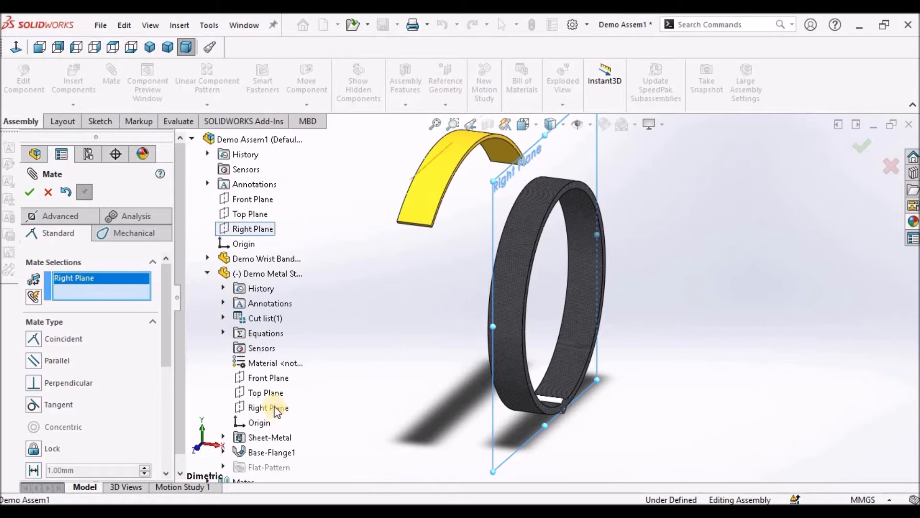
{"action": "left_click", "coordinate": [272, 405]}
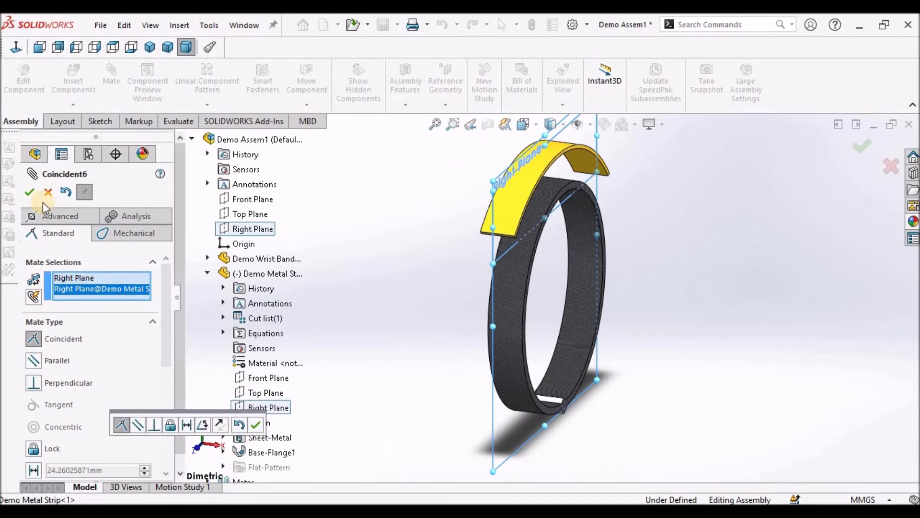
{"action": "left_click", "coordinate": [30, 192]}
{"action": "left_click", "coordinate": [379, 310]}
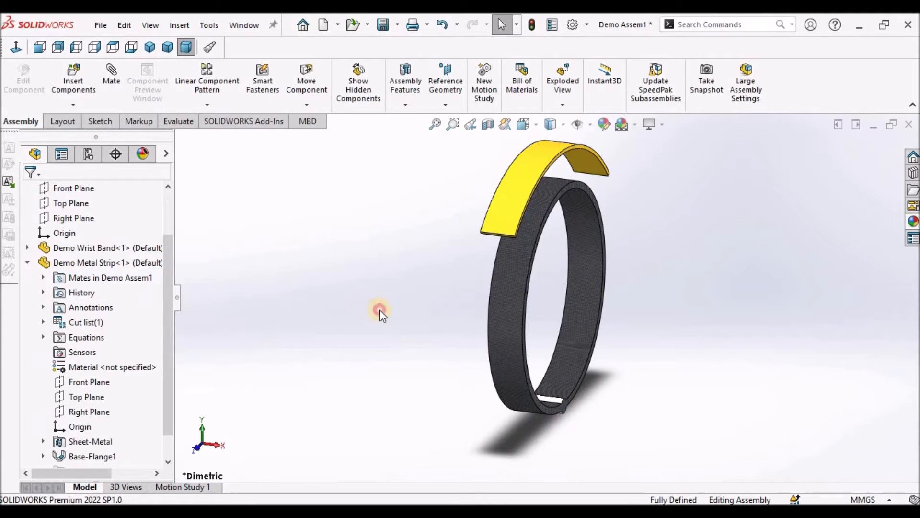
Open the sketch of the metal strip's Base-Flange1 for editing within the assembly
{"action": "scroll", "coordinate": [171, 428], "scroll_direction": "down", "scroll_amount": 2}
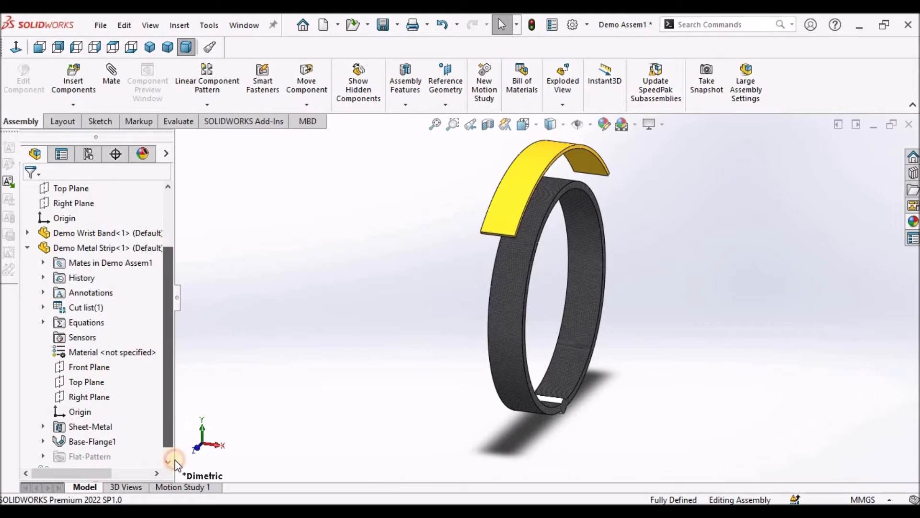
{"action": "left_click", "coordinate": [43, 427]}
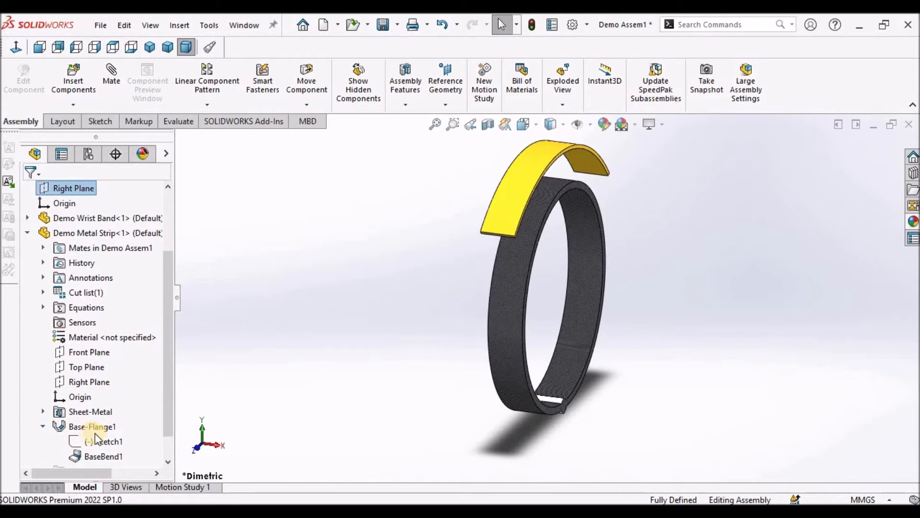
{"action": "right_click", "coordinate": [96, 440]}
{"action": "left_click", "coordinate": [117, 307]}
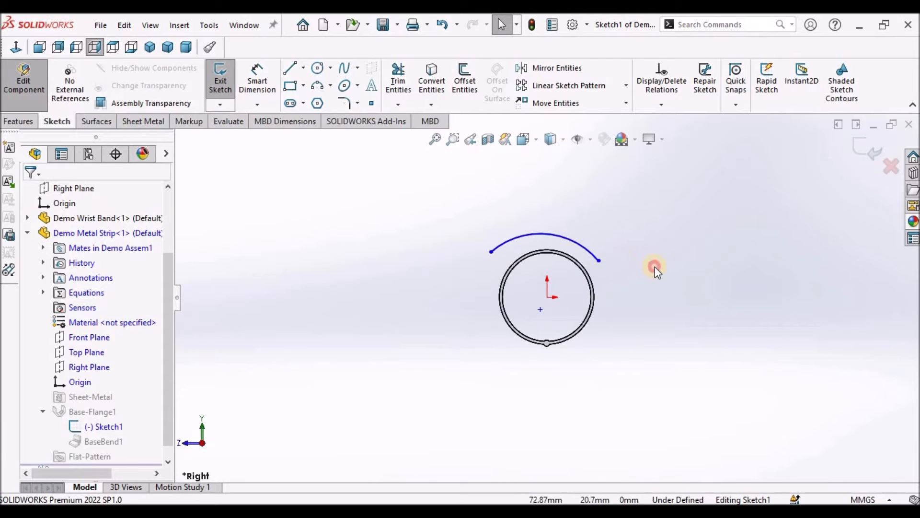
Make the strip's sketch arc Coradial with the inner circular edge of the wrist band
{"action": "scroll", "coordinate": [542, 281], "scroll_direction": "down", "scroll_amount": 4}
{"action": "left_click", "coordinate": [534, 278]}
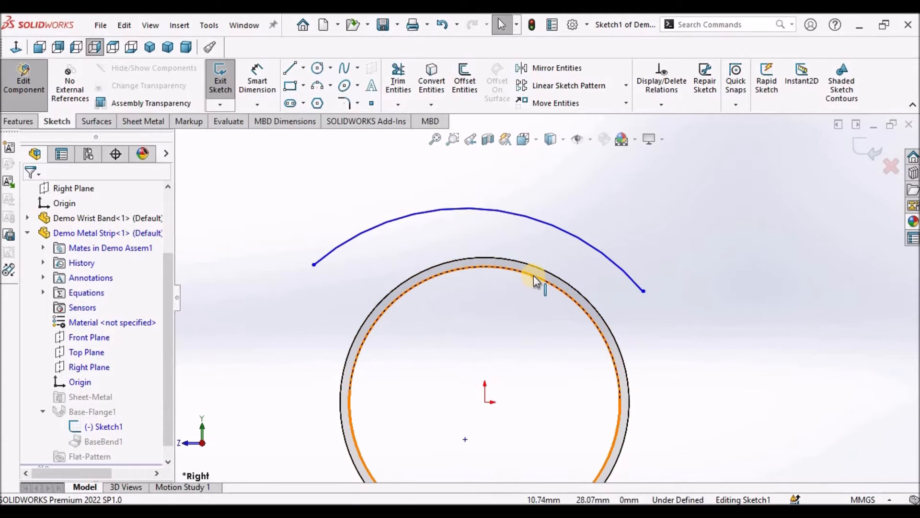
{"action": "left_click", "coordinate": [541, 223]}
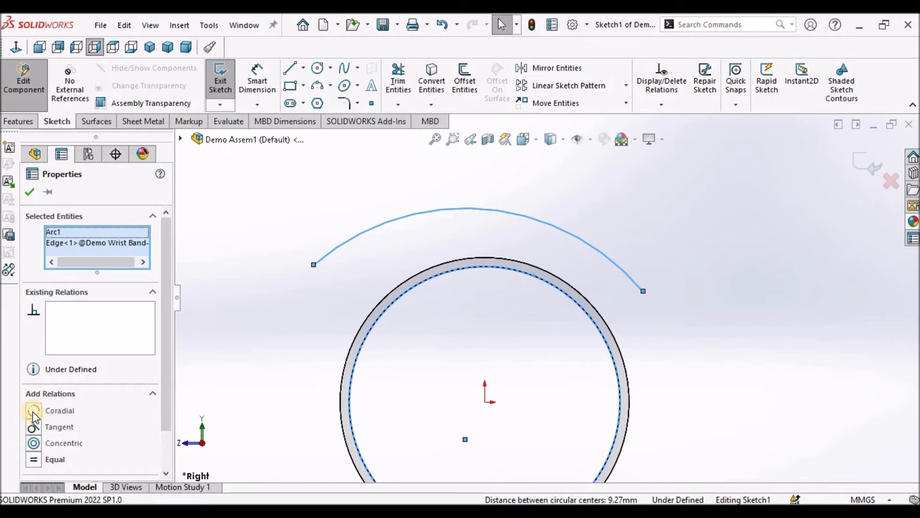
{"action": "left_click", "coordinate": [33, 413]}
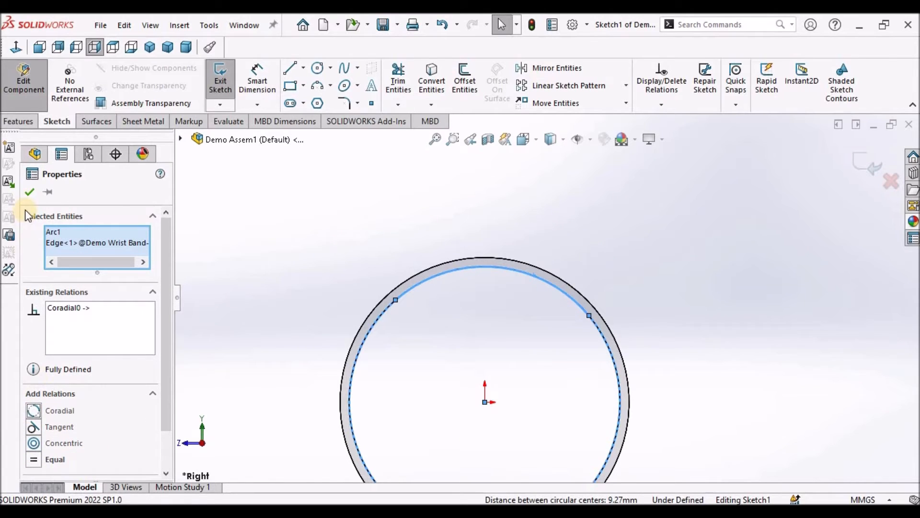
{"action": "left_click", "coordinate": [31, 192]}
Add a Vertical relation between the arc's midpoint and the origin
{"action": "scroll", "coordinate": [547, 288], "scroll_direction": "up", "scroll_amount": 2}
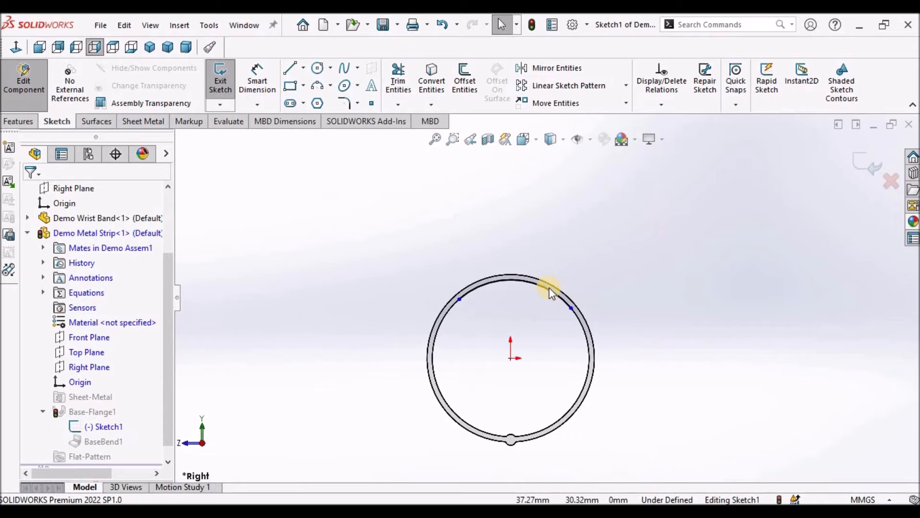
{"action": "scroll", "coordinate": [535, 284], "scroll_direction": "down", "scroll_amount": 4}
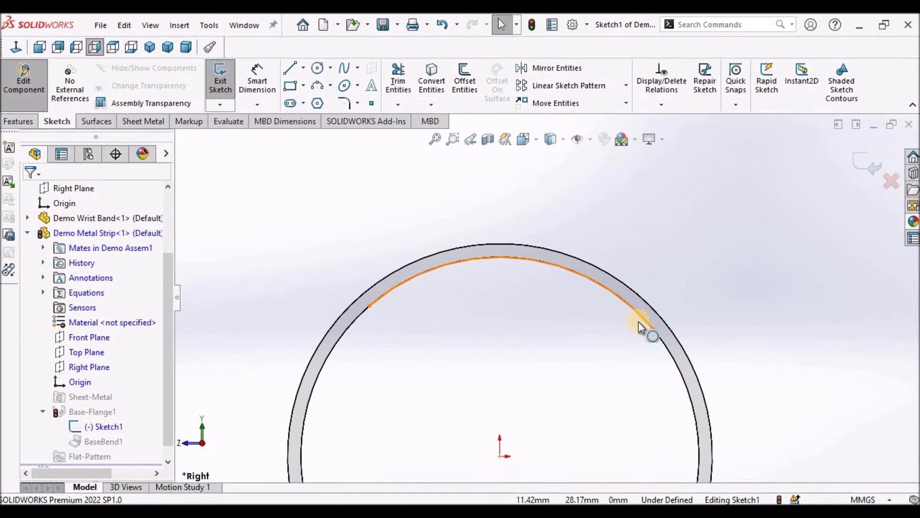
{"action": "left_click", "coordinate": [530, 258]}
{"action": "right_click", "coordinate": [530, 258]}
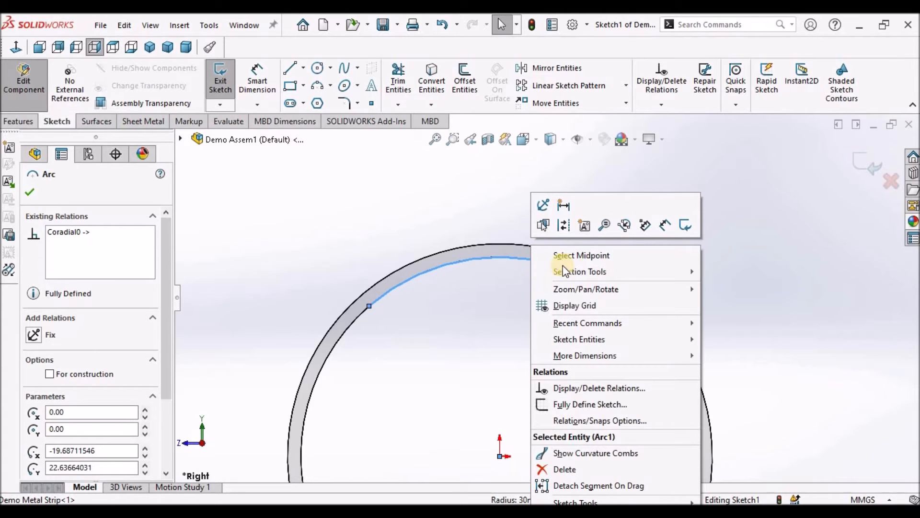
{"action": "left_click", "coordinate": [593, 257]}
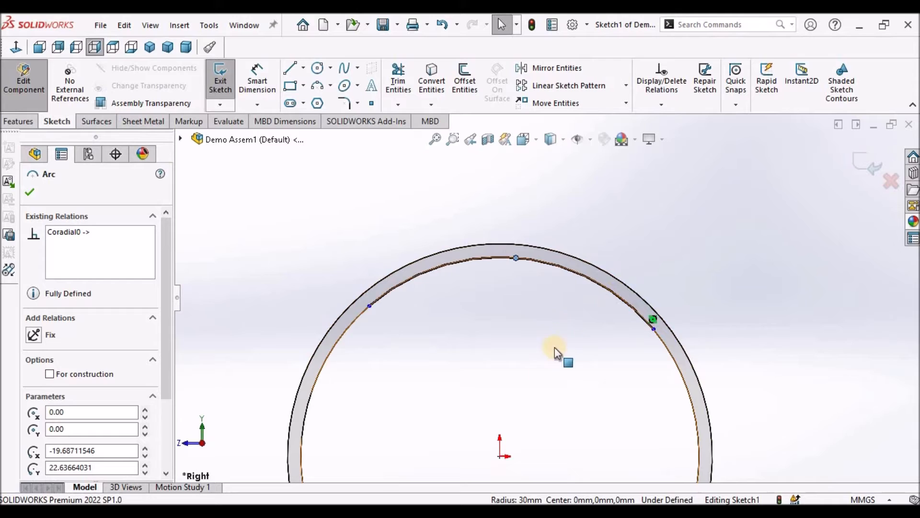
{"action": "scroll", "coordinate": [551, 331], "scroll_direction": "up", "scroll_amount": 3}
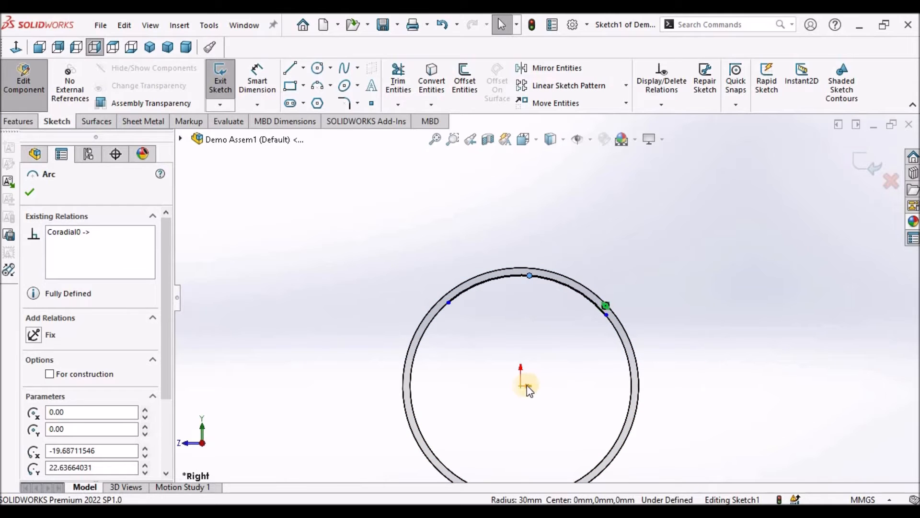
{"action": "left_click", "coordinate": [520, 386], "text": "ctrl"}
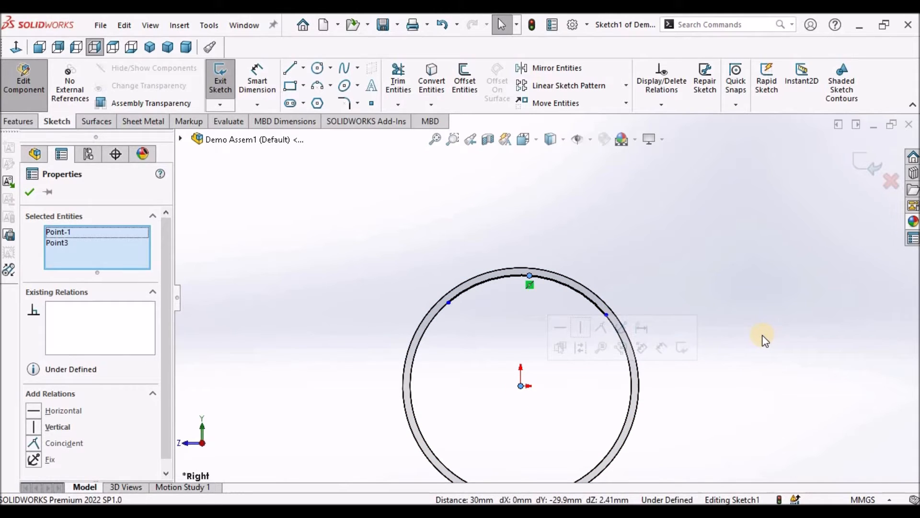
{"action": "left_click", "coordinate": [34, 428]}
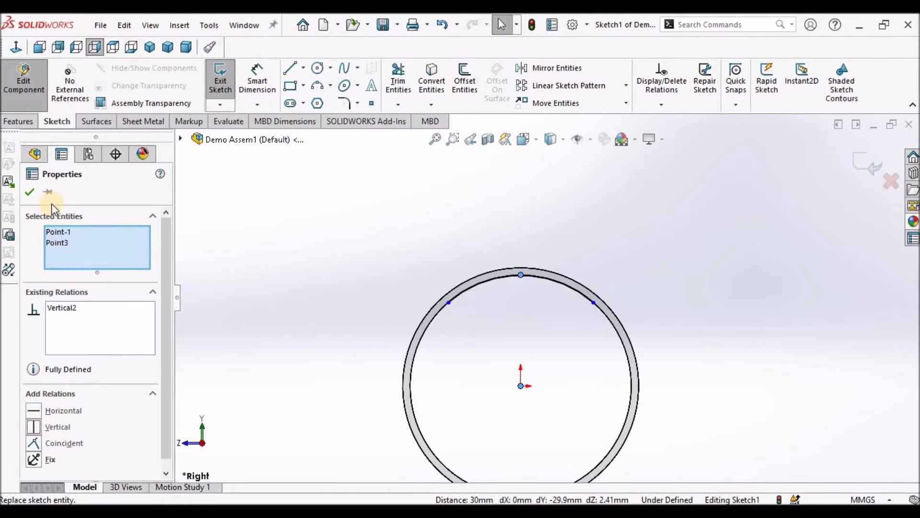
{"action": "left_click", "coordinate": [161, 194]}
{"action": "left_click", "coordinate": [319, 173]}
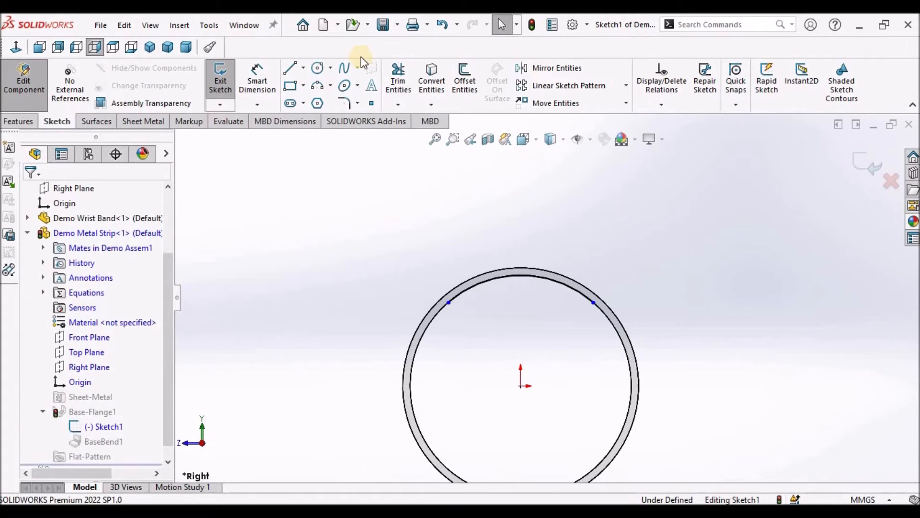
Draw a horizontal centerline about 39.4 mm long connecting the two end points of the arc
{"action": "left_click", "coordinate": [302, 68]}
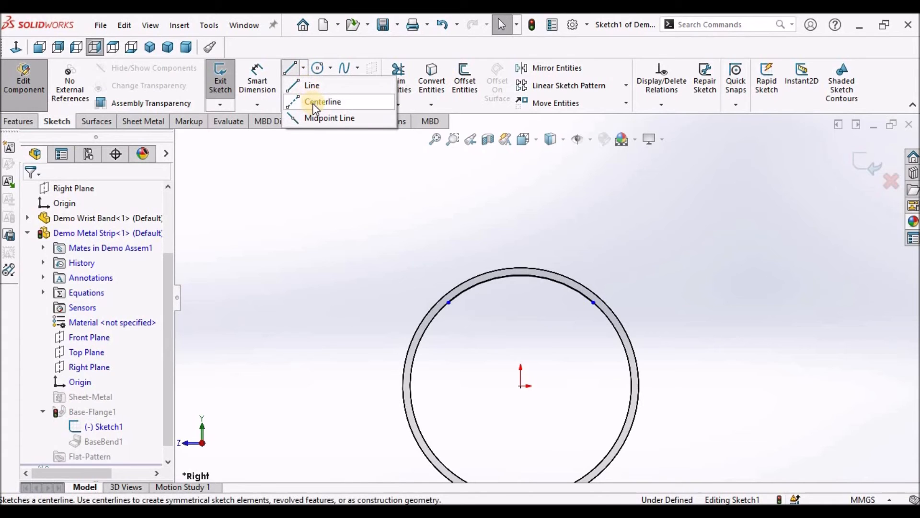
{"action": "left_click", "coordinate": [322, 101]}
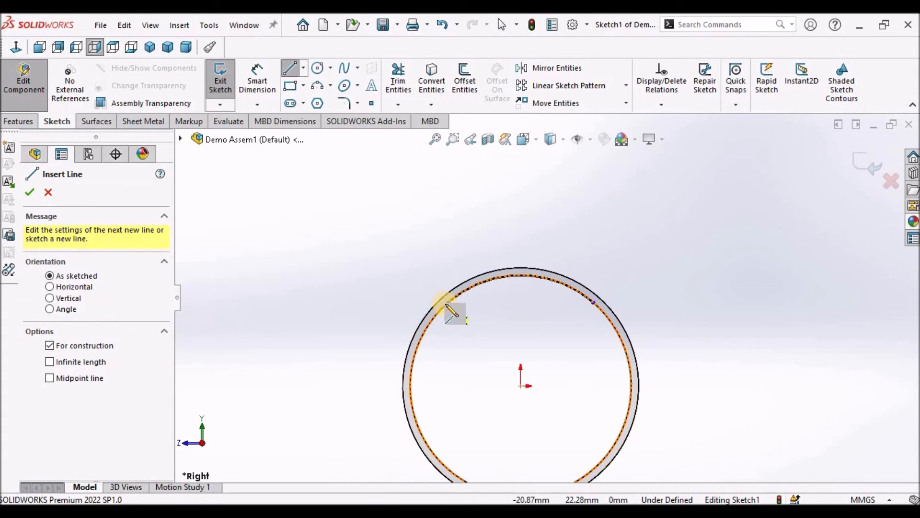
{"action": "left_click", "coordinate": [448, 301]}
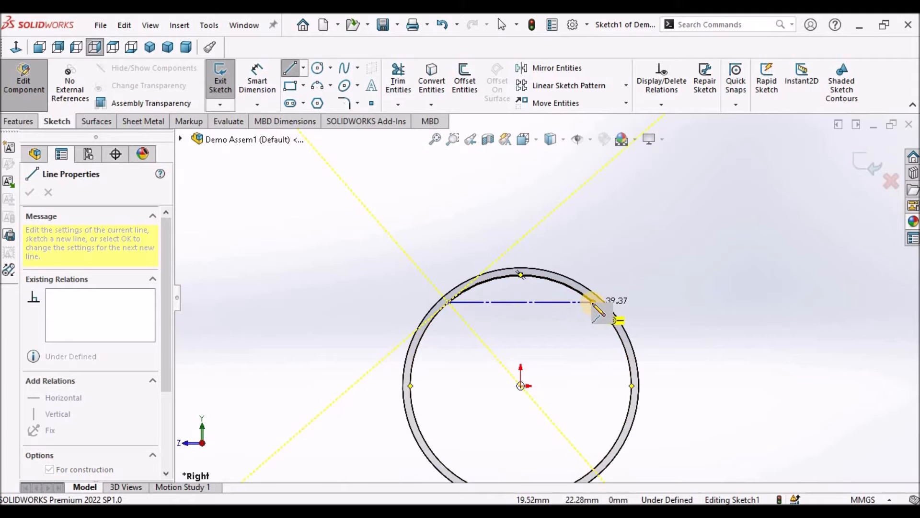
{"action": "left_click", "coordinate": [593, 302]}
{"action": "right_click", "coordinate": [540, 186]}
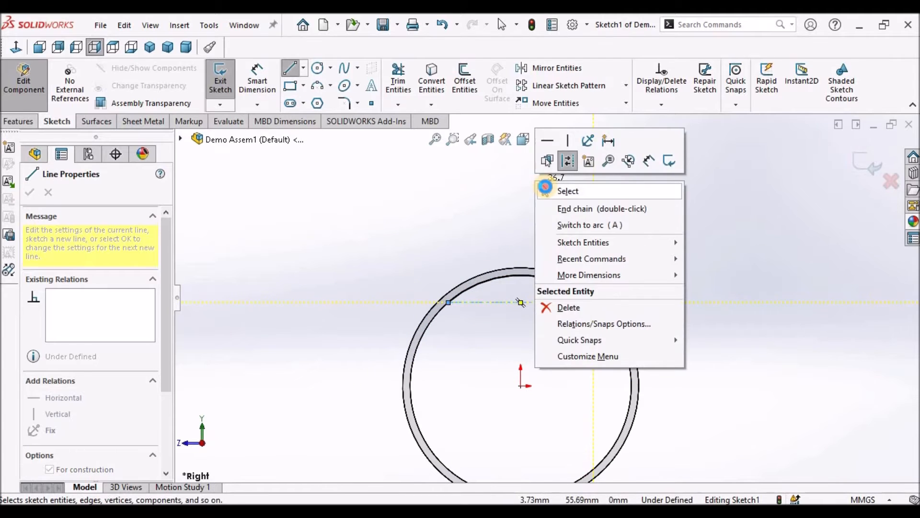
{"action": "left_click", "coordinate": [560, 189]}
{"action": "left_click", "coordinate": [518, 300]}
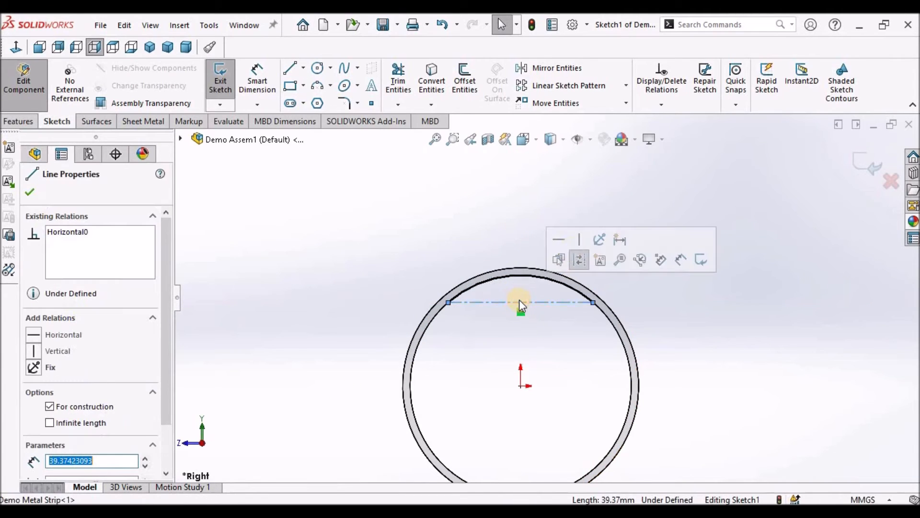
{"action": "left_click", "coordinate": [563, 238]}
{"action": "left_click", "coordinate": [643, 314]}
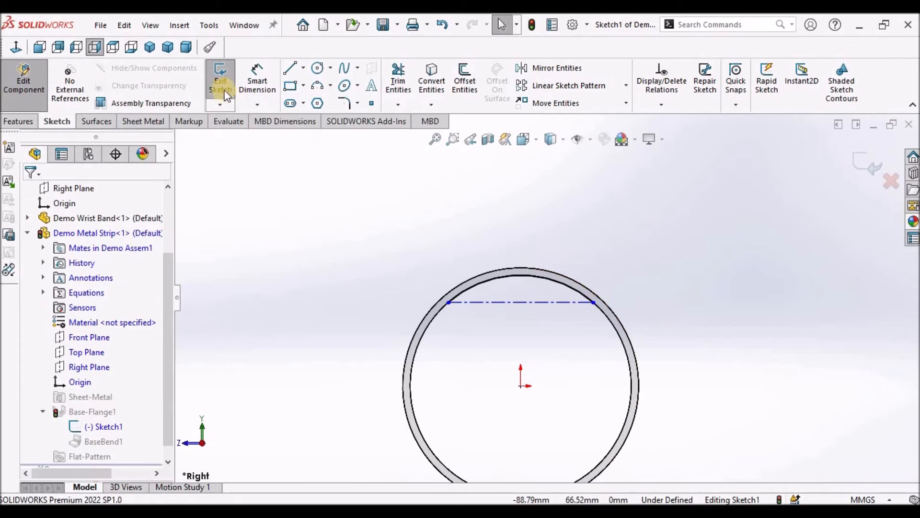
Dimension the centerline between the arc's end points to 40 mm and exit the sketch
{"action": "left_click", "coordinate": [250, 85]}
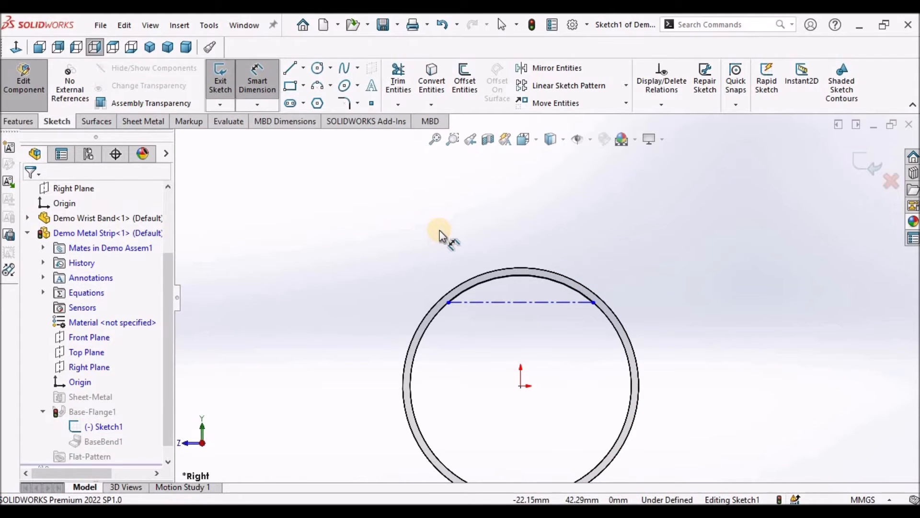
{"action": "left_click", "coordinate": [527, 302]}
{"action": "left_click", "coordinate": [519, 339]}
{"action": "type", "text": "40"}
{"action": "key", "text": "Return"}
{"action": "left_click", "coordinate": [637, 267]}
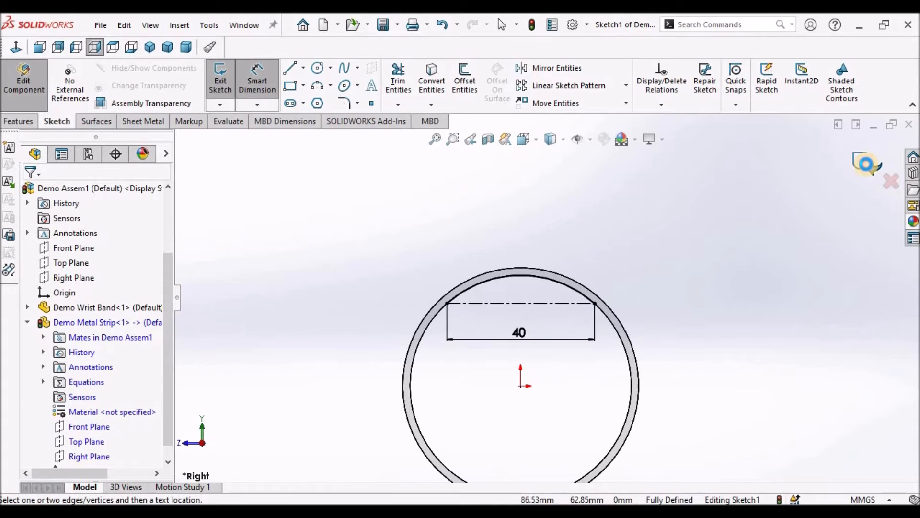
{"action": "left_click", "coordinate": [867, 163]}
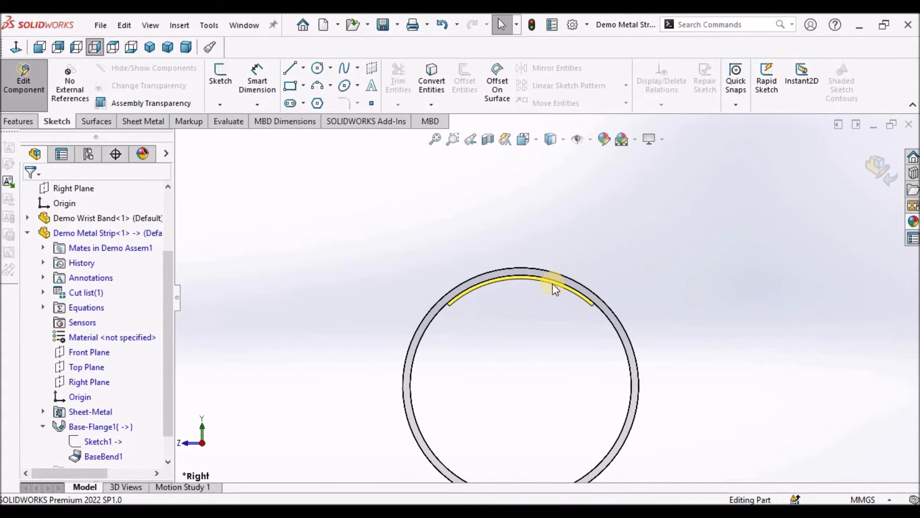
Inspect the rebuilt strip inside the wrist band and finish editing the component to return to the assembly
{"action": "scroll", "coordinate": [555, 289], "scroll_direction": "down", "scroll_amount": 3}
{"action": "mouse_move", "coordinate": [612, 278]}
{"action": "middle_mouse_down"}
{"action": "mouse_move", "coordinate": [637, 327]}
{"action": "mouse_move", "coordinate": [602, 321]}
{"action": "middle_mouse_up"}
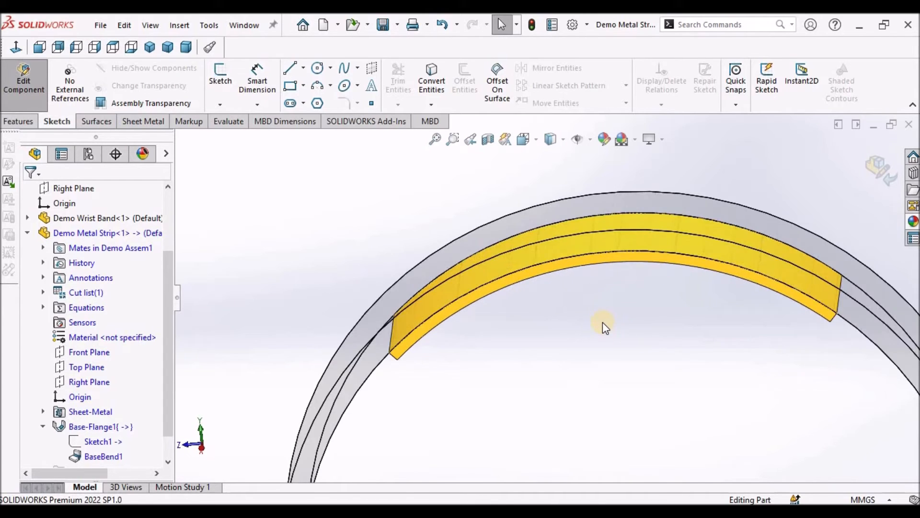
{"action": "scroll", "coordinate": [623, 333], "scroll_direction": "up", "scroll_amount": 4}
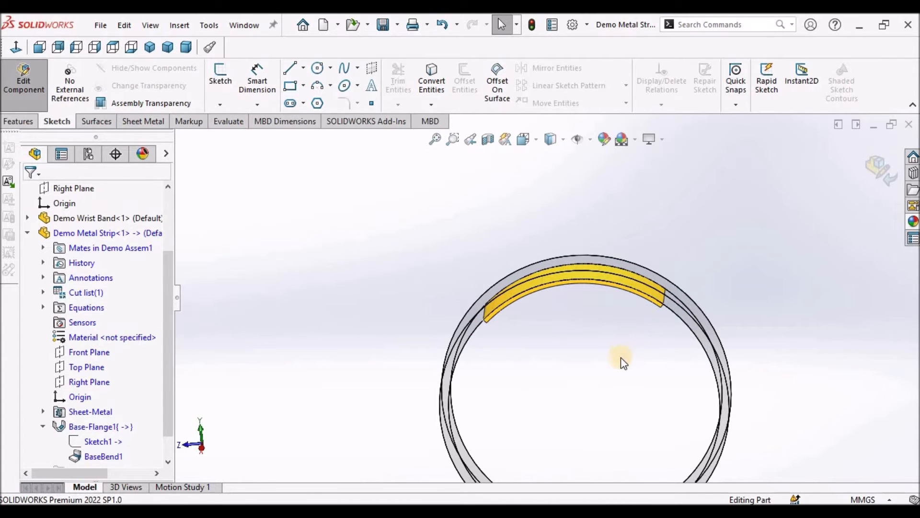
{"action": "mouse_move", "coordinate": [598, 304]}
{"action": "middle_mouse_down"}
{"action": "mouse_move", "coordinate": [594, 201]}
{"action": "mouse_move", "coordinate": [632, 298]}
{"action": "mouse_move", "coordinate": [639, 342]}
{"action": "mouse_move", "coordinate": [630, 344]}
{"action": "middle_mouse_up"}
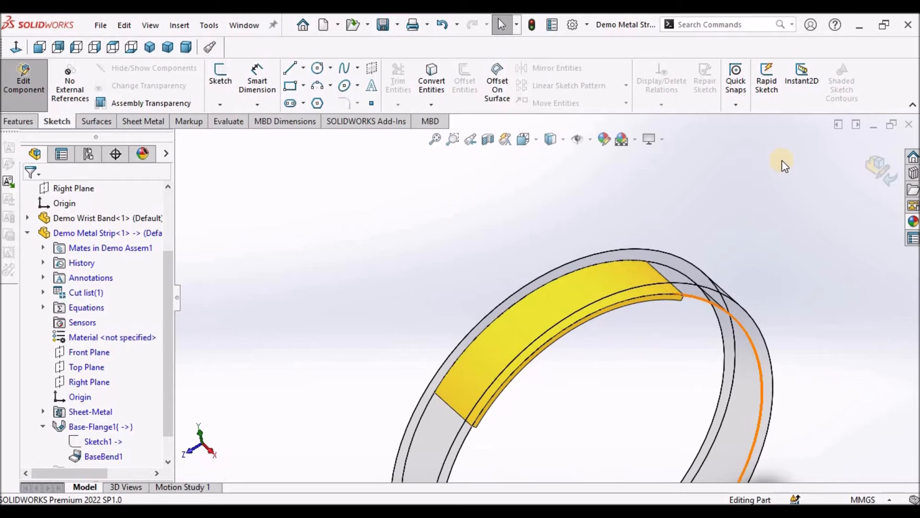
{"action": "left_click", "coordinate": [871, 163]}
{"action": "left_click", "coordinate": [768, 212]}
Check the strip's fit inside the wrist band and open the Demo Metal Strip part in its own window
{"action": "scroll", "coordinate": [564, 304], "scroll_direction": "up", "scroll_amount": 5}
{"action": "scroll", "coordinate": [564, 303], "scroll_direction": "down", "scroll_amount": 2}
{"action": "middle_click_drag", "start_coordinate": [517, 249], "coordinate": [513, 160]}
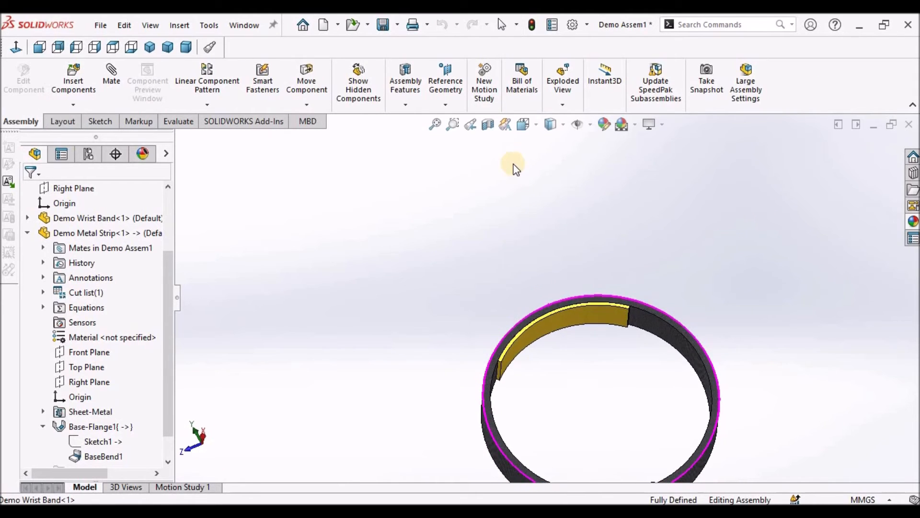
{"action": "scroll", "coordinate": [607, 323], "scroll_direction": "down", "scroll_amount": 3}
{"action": "scroll", "coordinate": [601, 330], "scroll_direction": "up", "scroll_amount": 4}
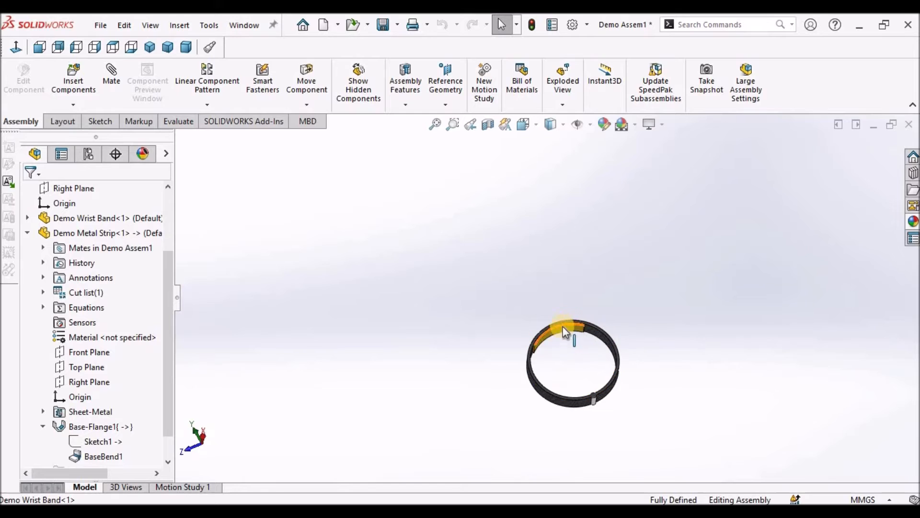
{"action": "scroll", "coordinate": [577, 332], "scroll_direction": "down", "scroll_amount": 3}
{"action": "right_click", "coordinate": [551, 344]}
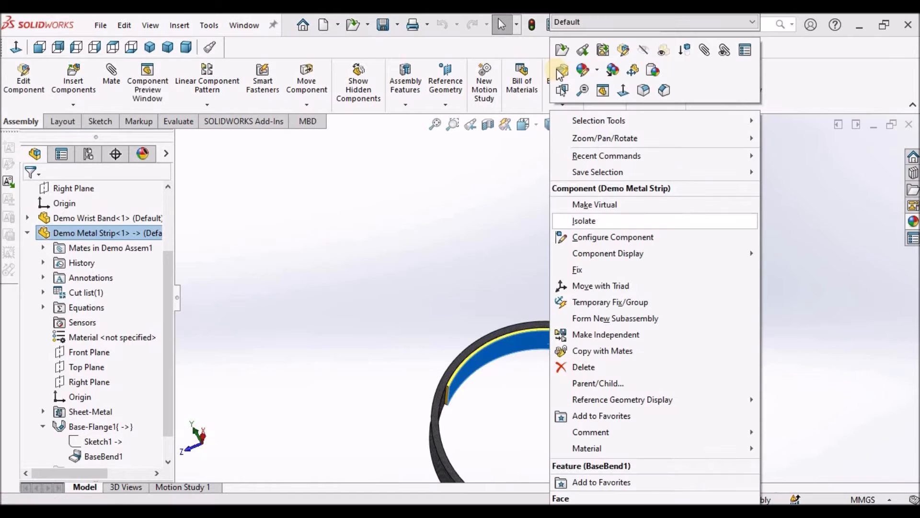
{"action": "left_click", "coordinate": [563, 52]}
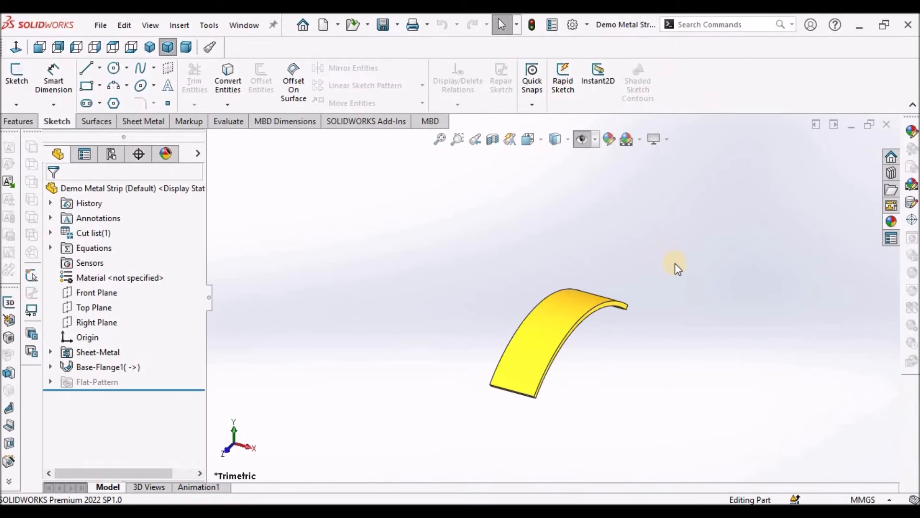
Start an Edge Flange on one long curved edge of the metal strip, pointing outward with a length of 3 mm
{"action": "left_click", "coordinate": [150, 123]}
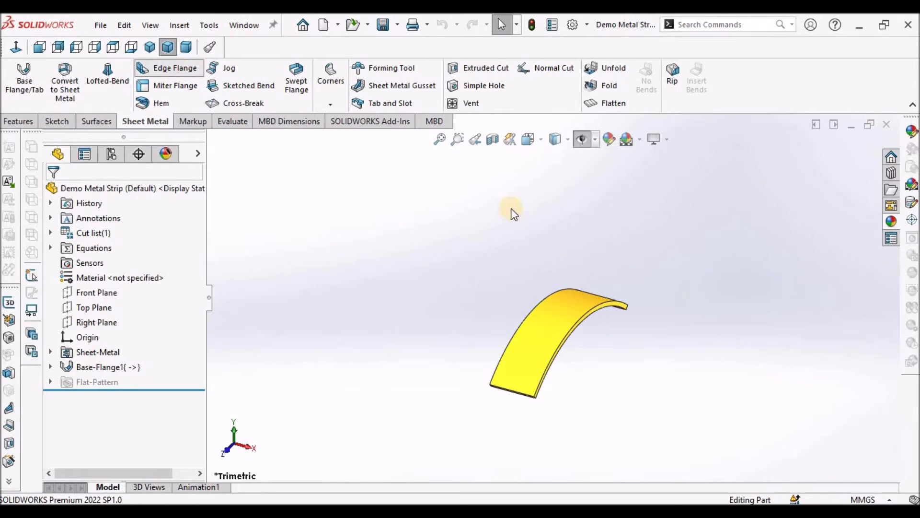
{"action": "left_click", "coordinate": [580, 318]}
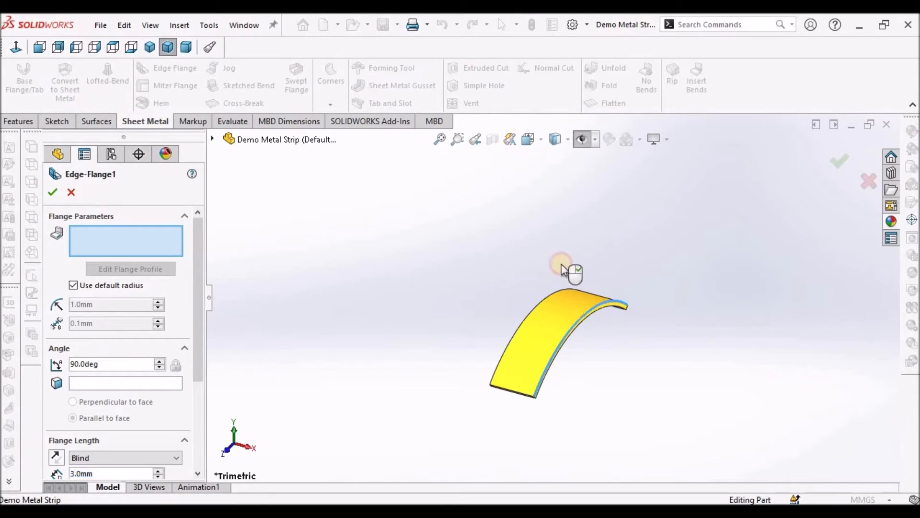
{"action": "left_click", "coordinate": [564, 263]}
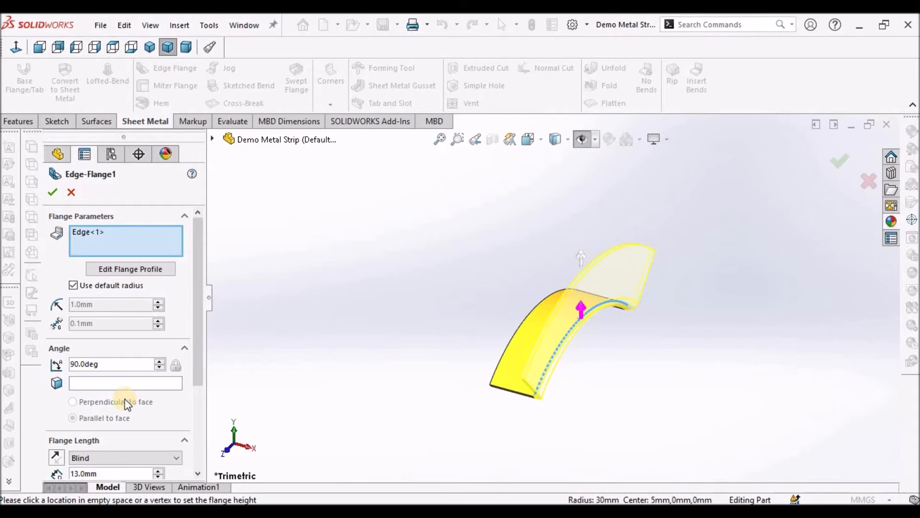
{"action": "left_click_drag", "start_coordinate": [203, 374], "coordinate": [201, 440]}
{"action": "left_click", "coordinate": [117, 369]}
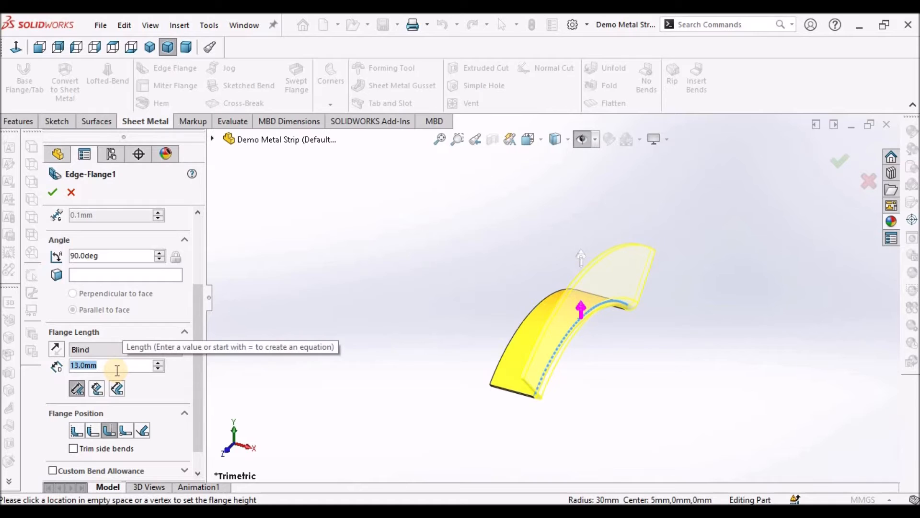
{"action": "type", "text": "3"}
{"action": "key", "text": "Return"}
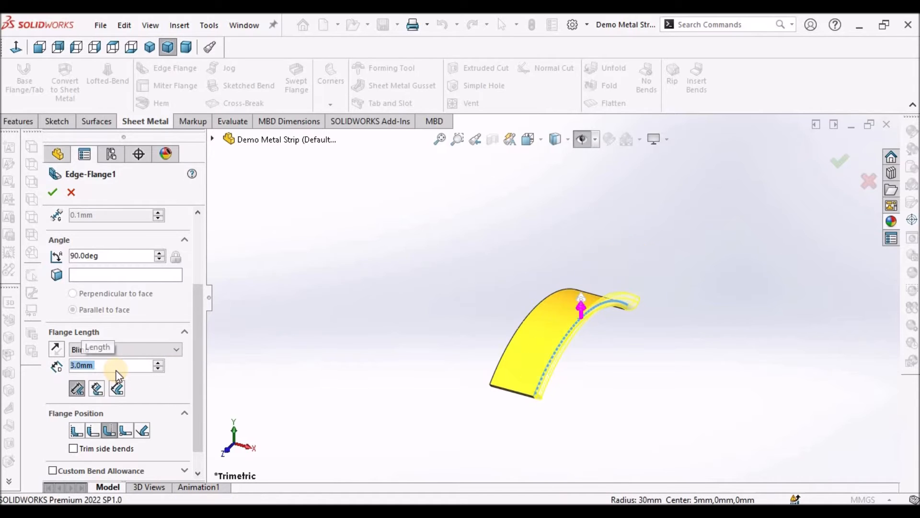
Set the flange position to Material Inside and accept the edge flange
{"action": "left_click", "coordinate": [76, 431]}
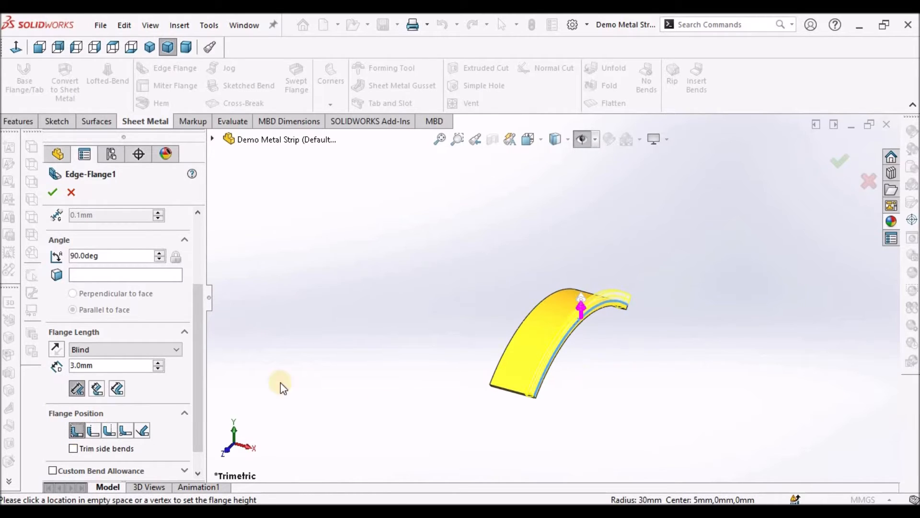
{"action": "scroll", "coordinate": [203, 413], "scroll_direction": "down", "scroll_amount": 1}
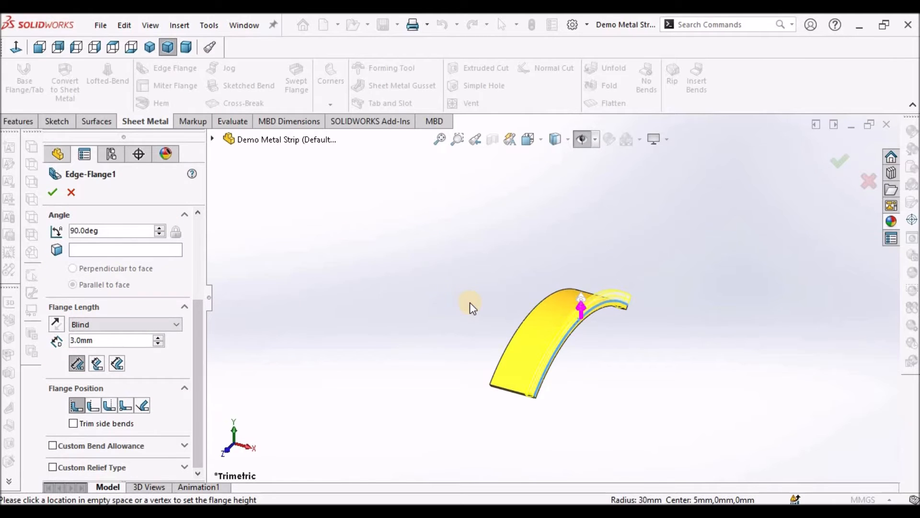
{"action": "scroll", "coordinate": [575, 310], "scroll_direction": "down", "scroll_amount": 3}
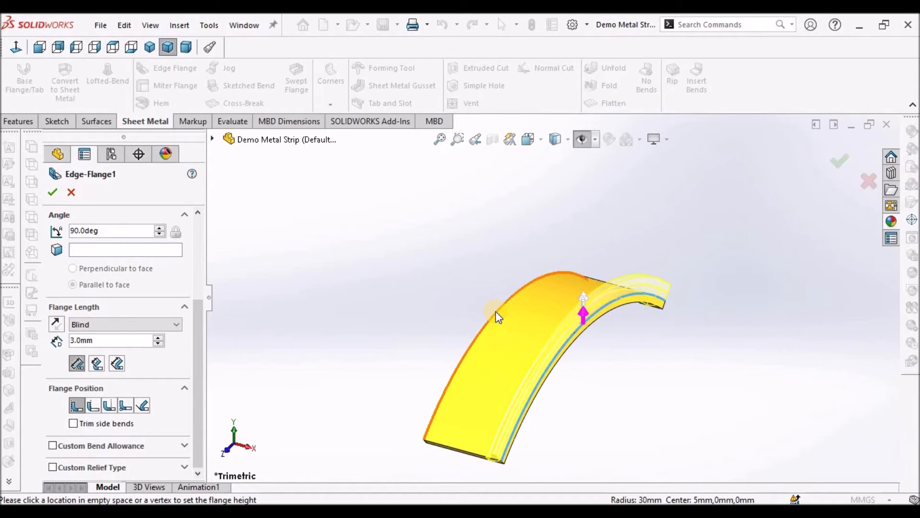
{"action": "left_click", "coordinate": [496, 312]}
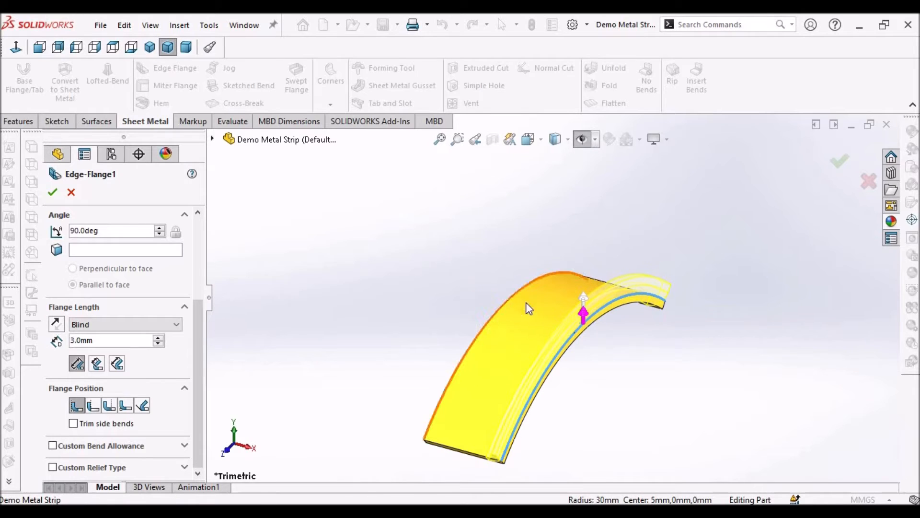
{"action": "left_click", "coordinate": [52, 193]}
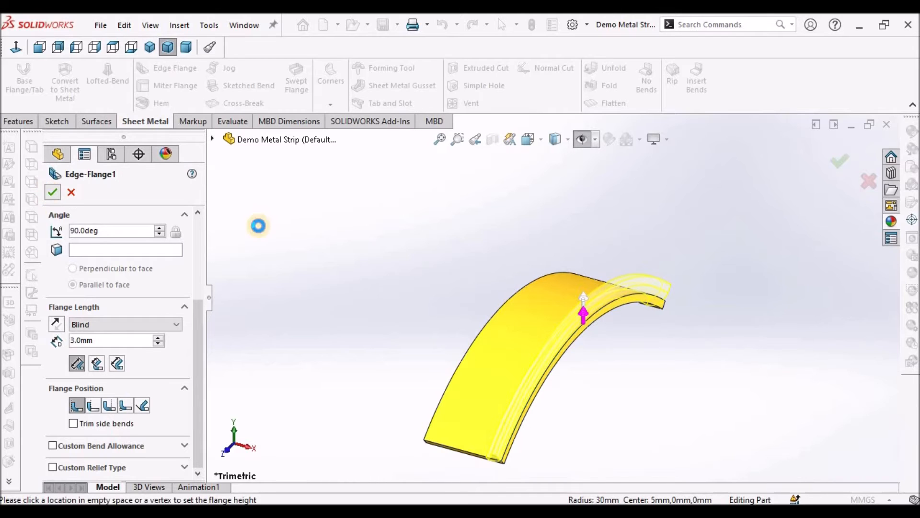
Review the Sheet-Metal feature's bend parameters and the first edge flange's settings, closing both without edits
{"action": "middle_click_drag", "start_coordinate": [513, 281], "coordinate": [494, 294]}
{"action": "right_click", "coordinate": [78, 350]}
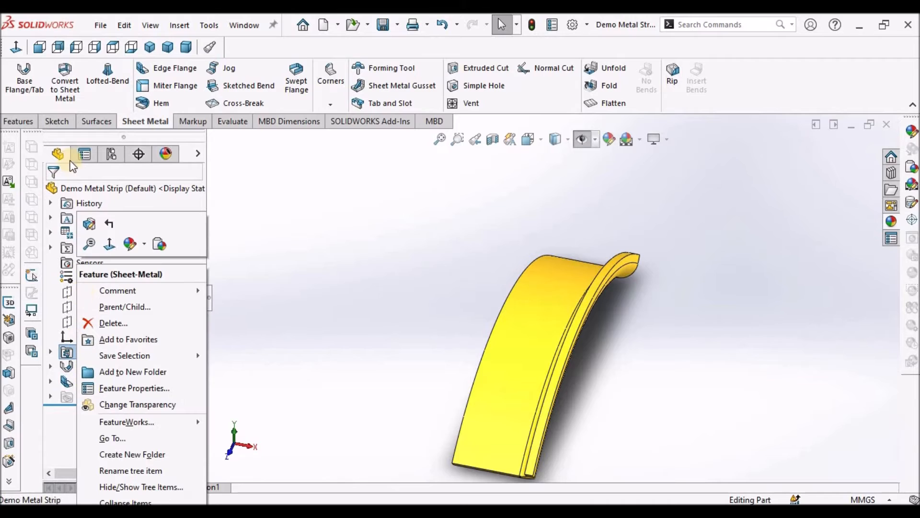
{"action": "left_click", "coordinate": [89, 230]}
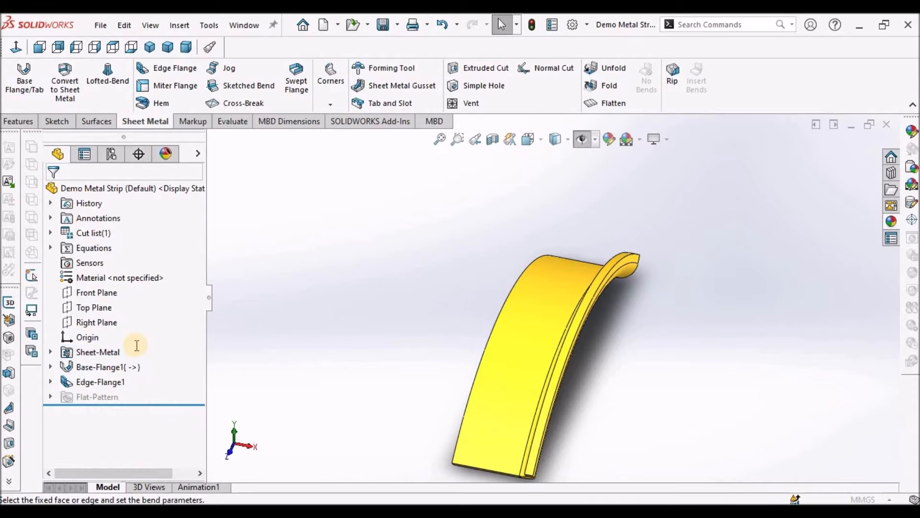
{"action": "double_click", "coordinate": [100, 341]}
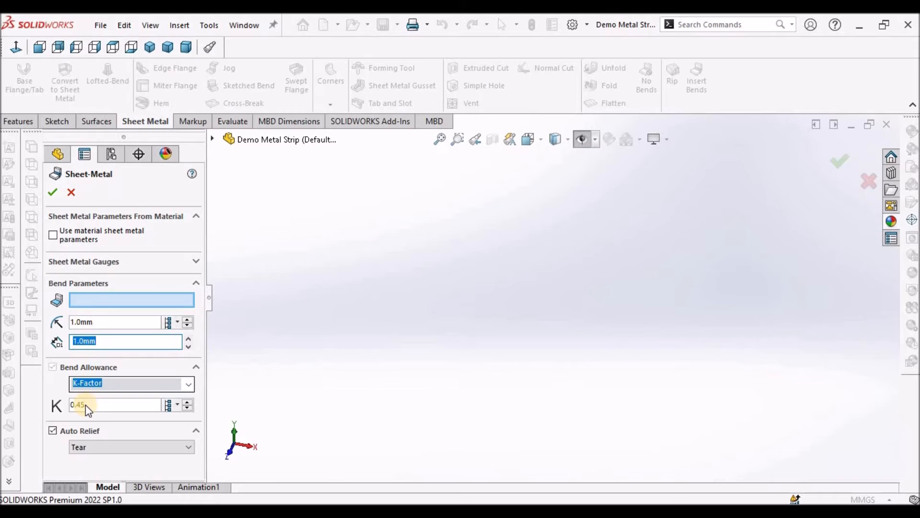
{"action": "left_click", "coordinate": [71, 192]}
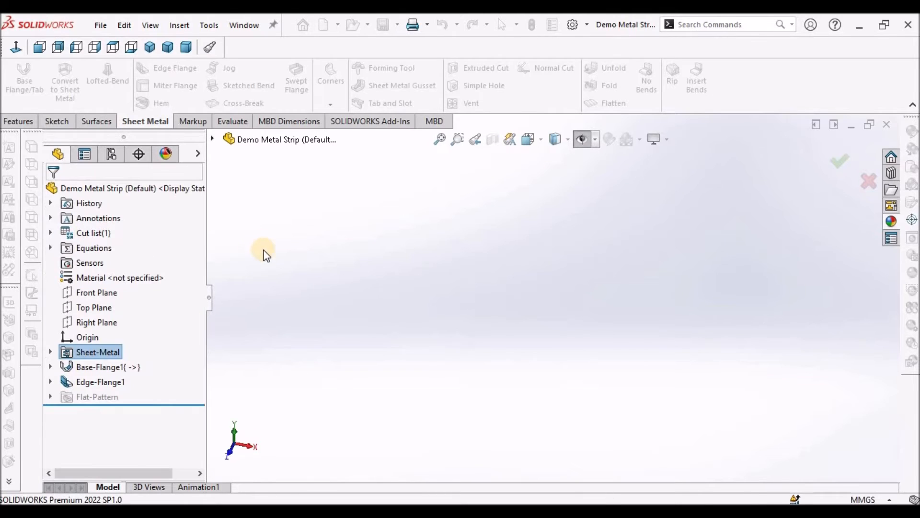
{"action": "right_click", "coordinate": [102, 380]}
{"action": "left_click", "coordinate": [110, 207]}
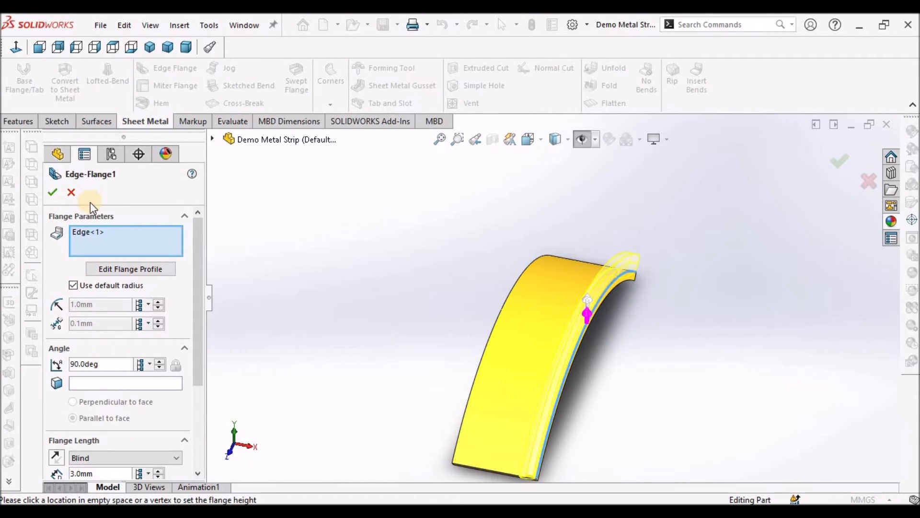
{"action": "left_click", "coordinate": [71, 192]}
Add a matching 3 mm edge flange on the strip's opposite curved edge, with the material inside
{"action": "middle_click_drag", "start_coordinate": [404, 250], "coordinate": [546, 319]}
{"action": "left_click", "coordinate": [178, 68]}
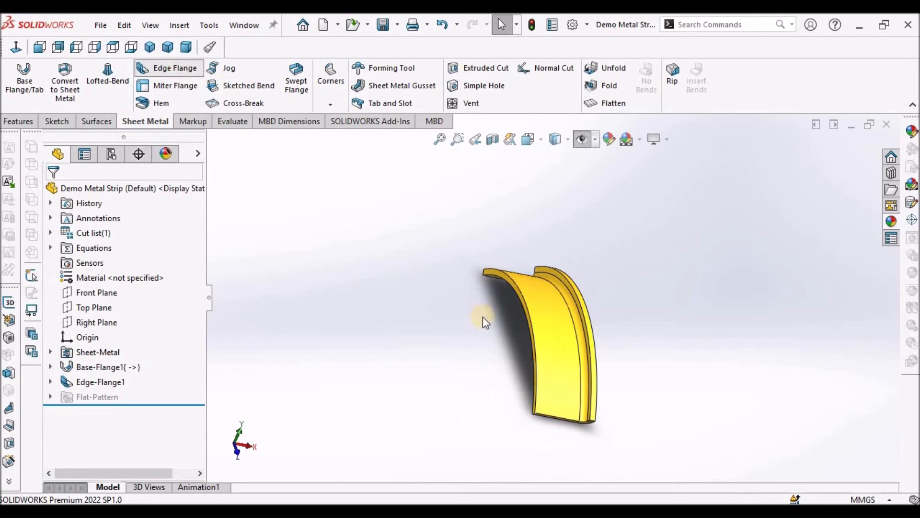
{"action": "left_click", "coordinate": [522, 292]}
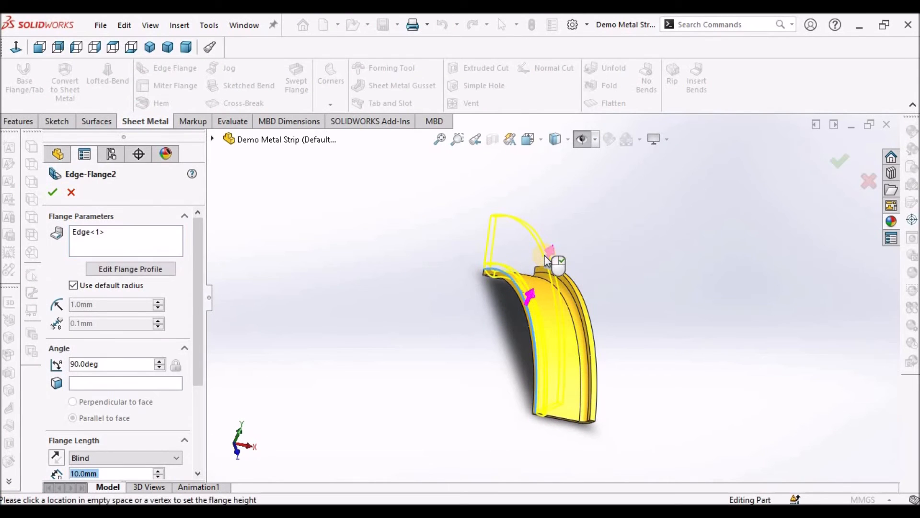
{"action": "left_click", "coordinate": [125, 471]}
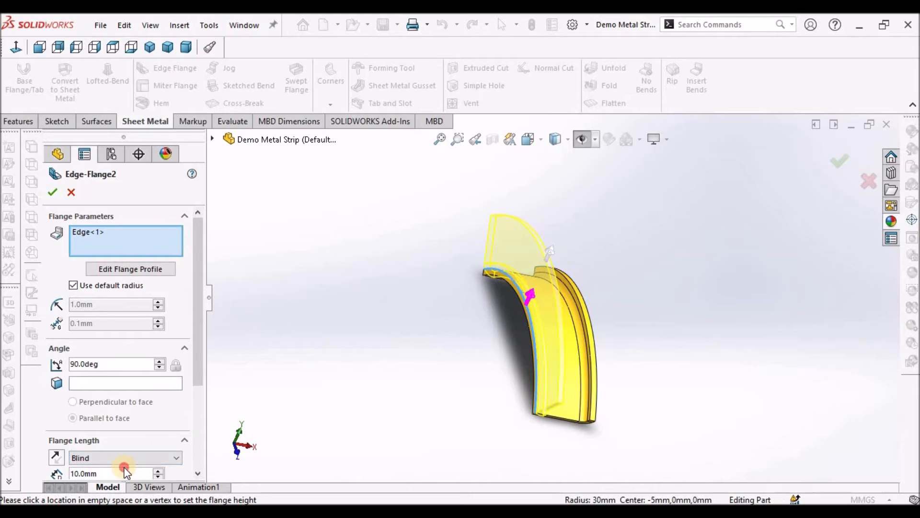
{"action": "double_click", "coordinate": [122, 473]}
{"action": "type", "text": "3"}
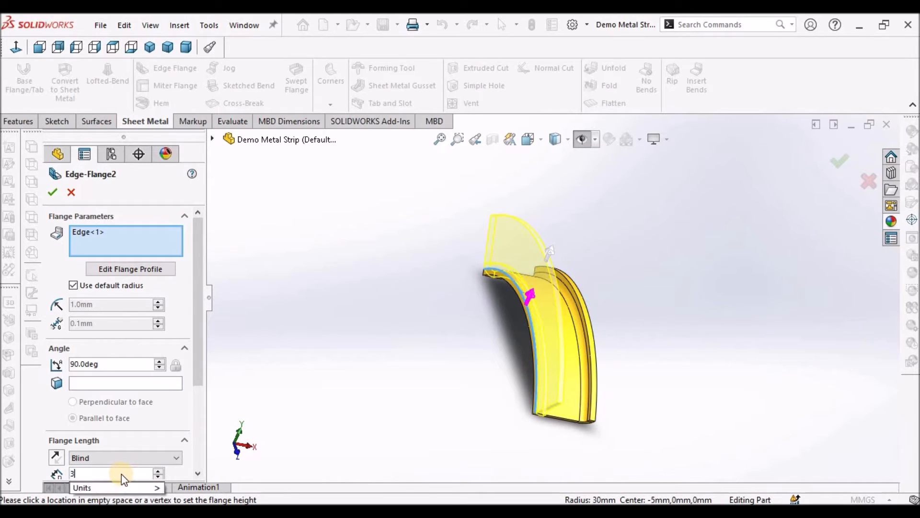
{"action": "key", "text": "Return"}
{"action": "scroll", "coordinate": [196, 378], "scroll_direction": "down", "scroll_amount": 3}
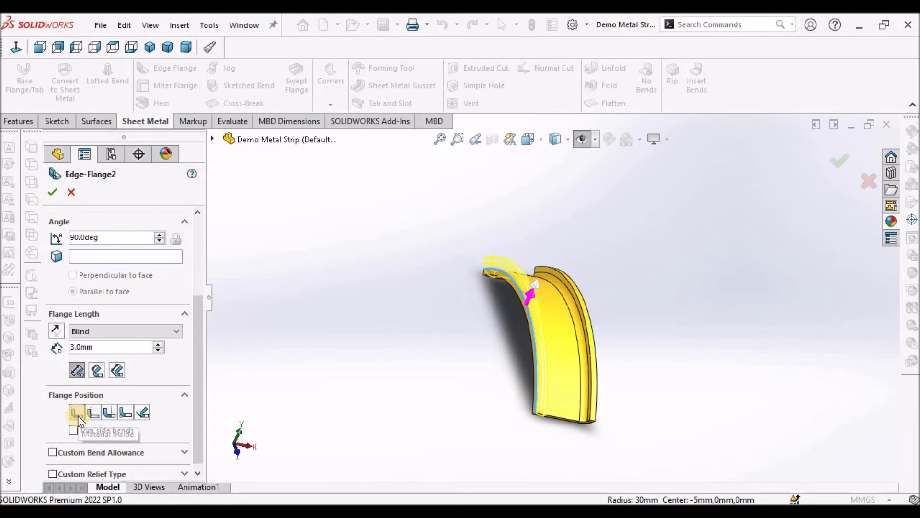
{"action": "left_click", "coordinate": [53, 192]}
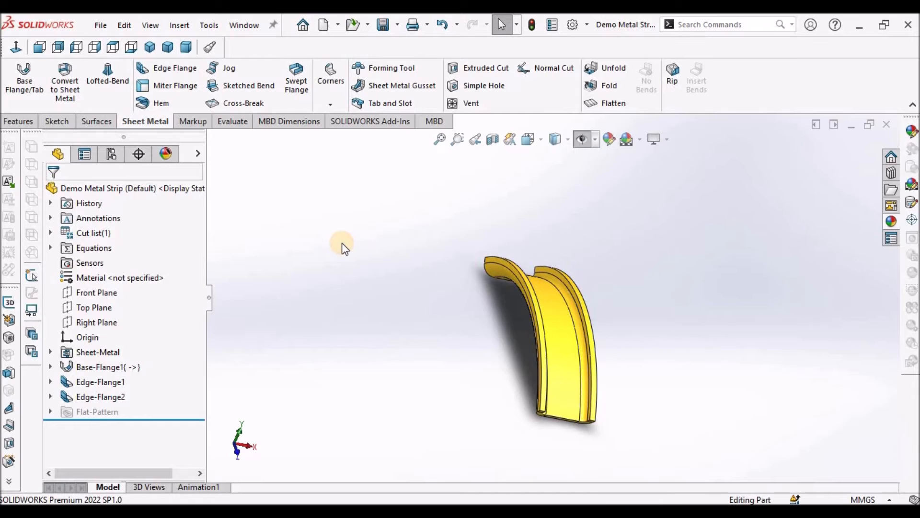
Switch to the Demo Assem1 assembly and rebuild it with the changed metal strip
{"action": "middle_click_drag", "start_coordinate": [583, 304], "coordinate": [359, 160]}
{"action": "left_click", "coordinate": [243, 25]}
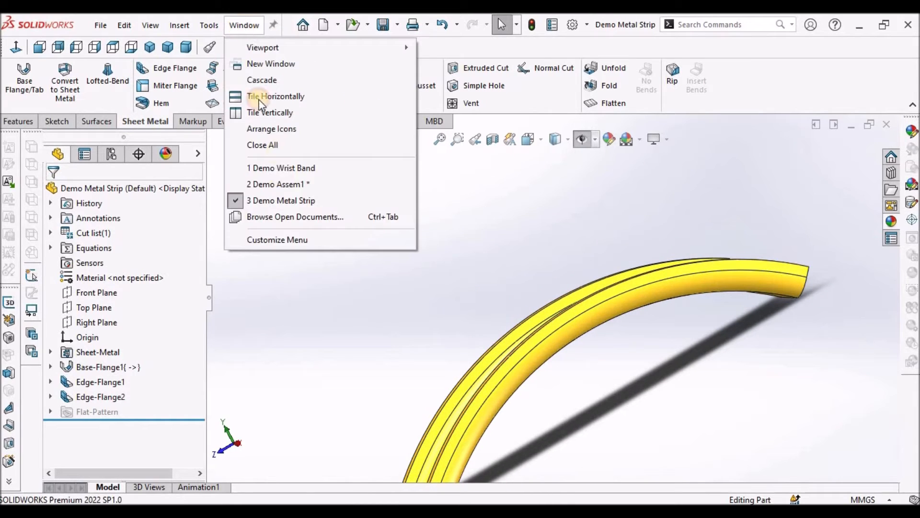
{"action": "left_click", "coordinate": [275, 180]}
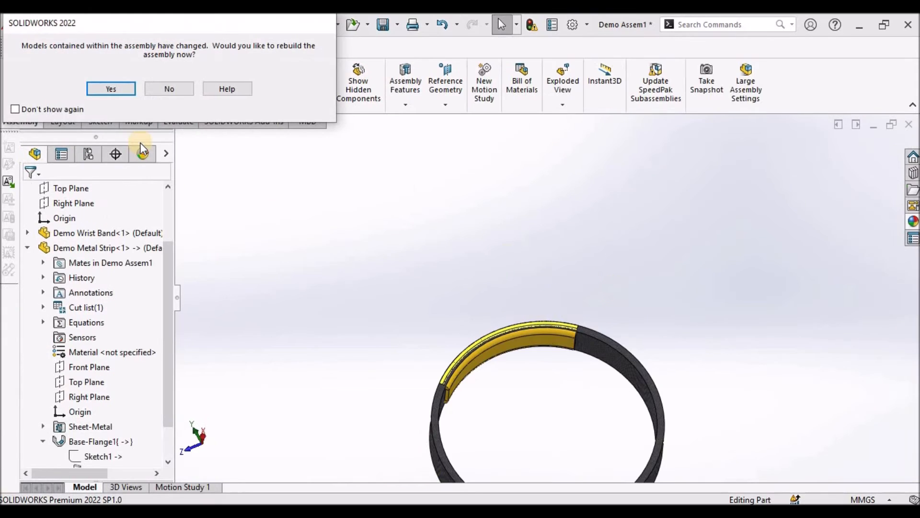
{"action": "left_click", "coordinate": [128, 89]}
Check the flanged strip against the wrist band and set its base flange's Mid Plane depth to 13 mm
{"action": "mouse_move", "coordinate": [514, 347]}
{"action": "middle_mouse_down"}
{"action": "mouse_move", "coordinate": [524, 339]}
{"action": "mouse_move", "coordinate": [579, 391]}
{"action": "mouse_move", "coordinate": [604, 376]}
{"action": "mouse_move", "coordinate": [574, 401]}
{"action": "mouse_move", "coordinate": [534, 300]}
{"action": "mouse_move", "coordinate": [530, 341]}
{"action": "middle_mouse_up"}
{"action": "scroll", "coordinate": [571, 401], "scroll_direction": "down", "scroll_amount": 6}
{"action": "scroll", "coordinate": [571, 401], "scroll_direction": "up", "scroll_amount": 5}
{"action": "scroll", "coordinate": [531, 340], "scroll_direction": "up", "scroll_amount": 6}
{"action": "scroll", "coordinate": [474, 268], "scroll_direction": "down", "scroll_amount": 8}
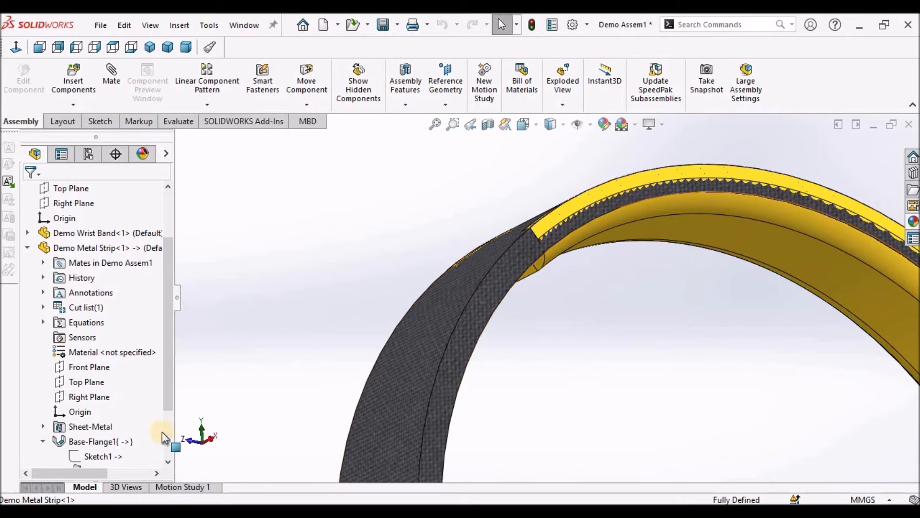
{"action": "right_click", "coordinate": [106, 437]}
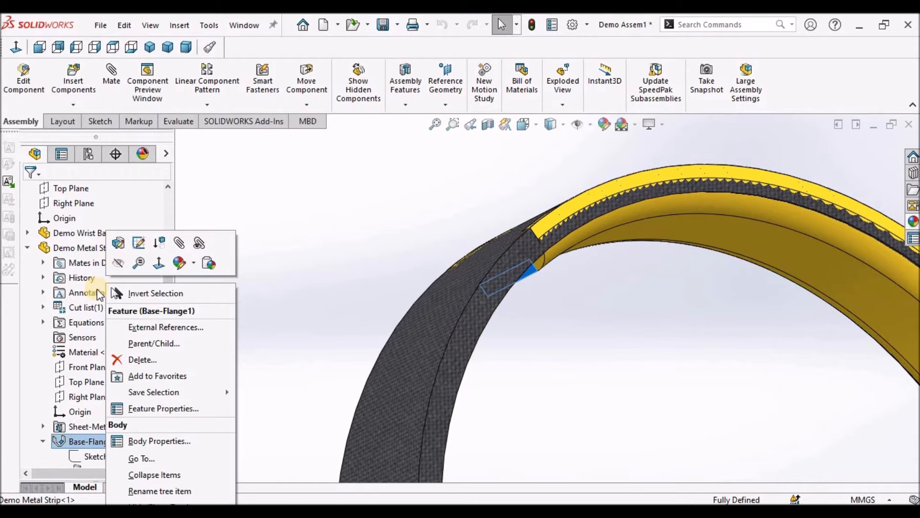
{"action": "left_click", "coordinate": [117, 244]}
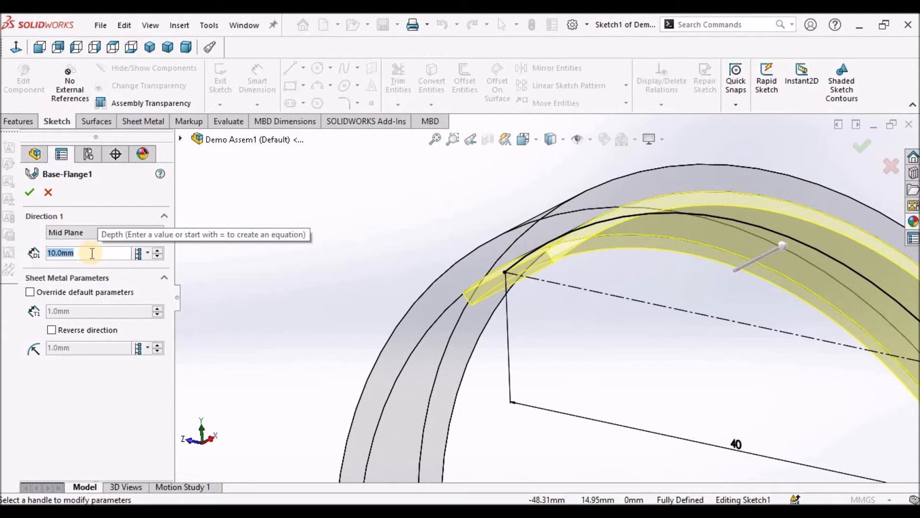
{"action": "type", "text": "13"}
{"action": "key", "text": "Return"}
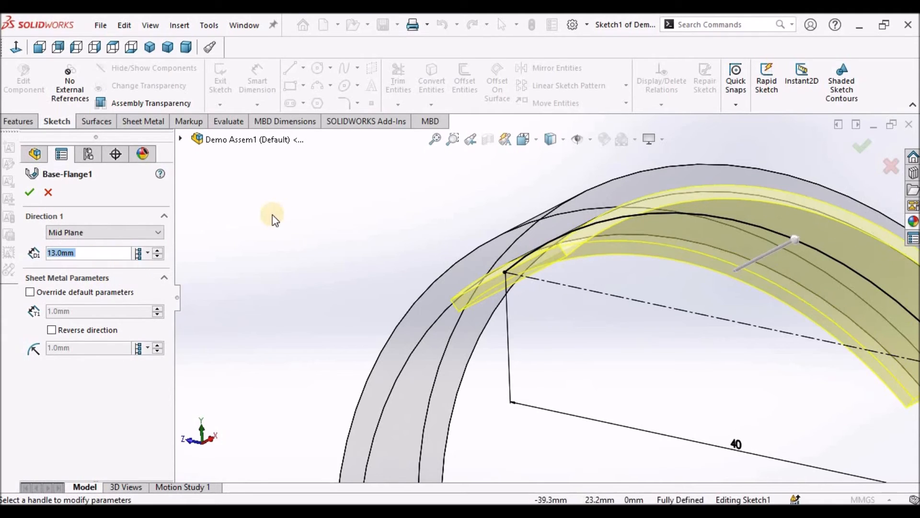
Accept the widened base flange, inspect the strip around the band and finish editing the component
{"action": "scroll", "coordinate": [389, 235], "scroll_direction": "up", "scroll_amount": 5}
{"action": "middle_click_drag", "start_coordinate": [391, 286], "coordinate": [542, 301]}
{"action": "scroll", "coordinate": [571, 249], "scroll_direction": "down", "scroll_amount": 5}
{"action": "middle_click_drag", "start_coordinate": [584, 261], "coordinate": [448, 271]}
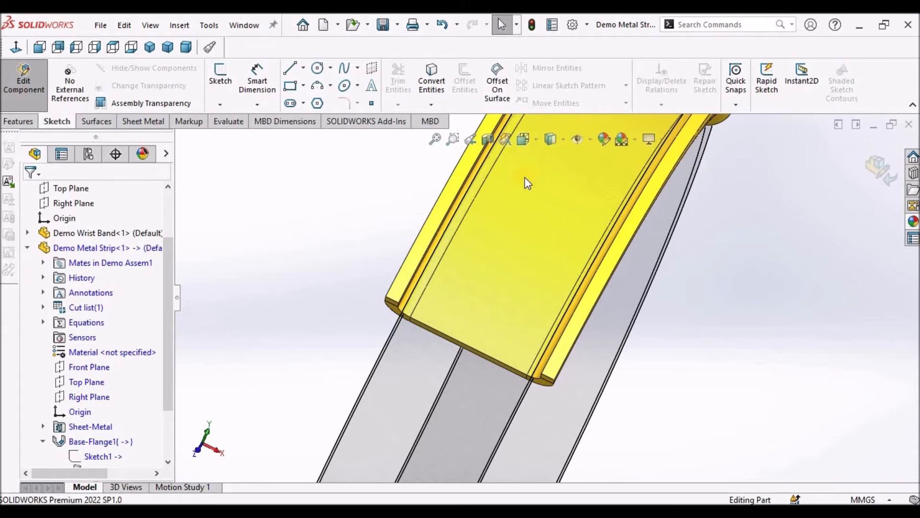
{"action": "scroll", "coordinate": [614, 248], "scroll_direction": "up", "scroll_amount": 3}
{"action": "left_click", "coordinate": [877, 167]}
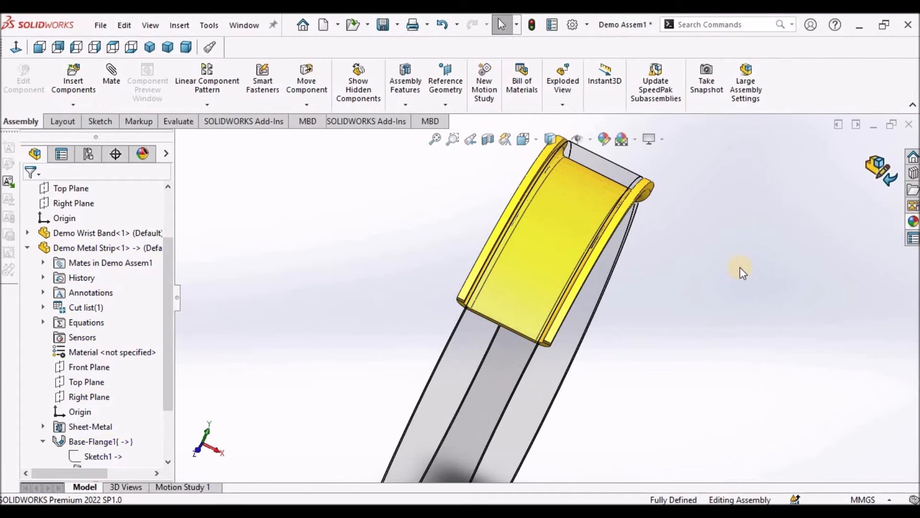
Inspect the side flanges along the wrist band and open the Demo Metal Strip part in its own window
{"action": "middle_click_drag", "start_coordinate": [579, 283], "coordinate": [625, 356]}
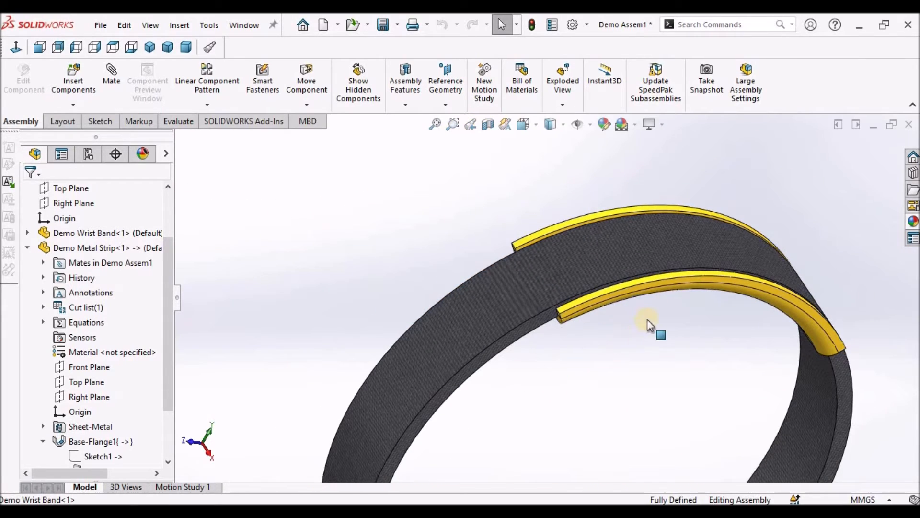
{"action": "right_click", "coordinate": [666, 282]}
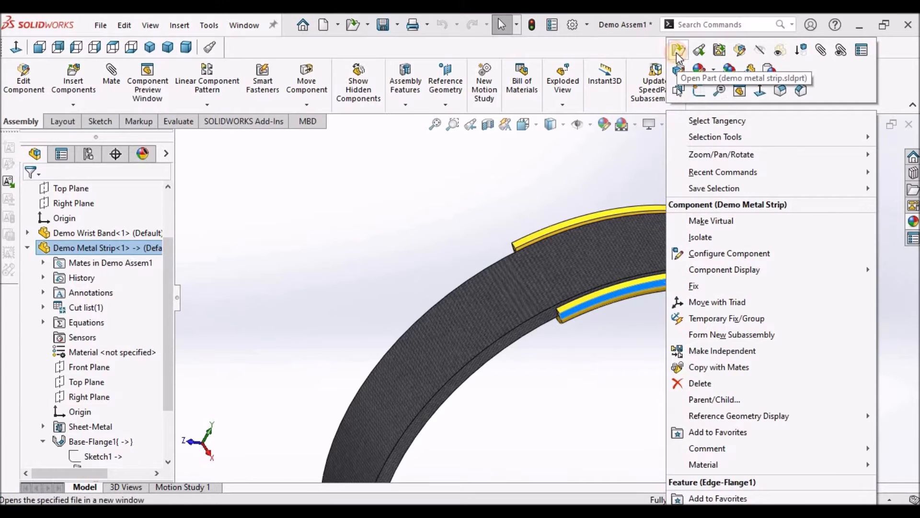
{"action": "left_click", "coordinate": [678, 51]}
Start an edge flange on the free inner edge of one side flange, using the Material Outside position
{"action": "middle_click_drag", "start_coordinate": [538, 370], "coordinate": [580, 388]}
{"action": "scroll", "coordinate": [580, 388], "scroll_direction": "up", "scroll_amount": 3}
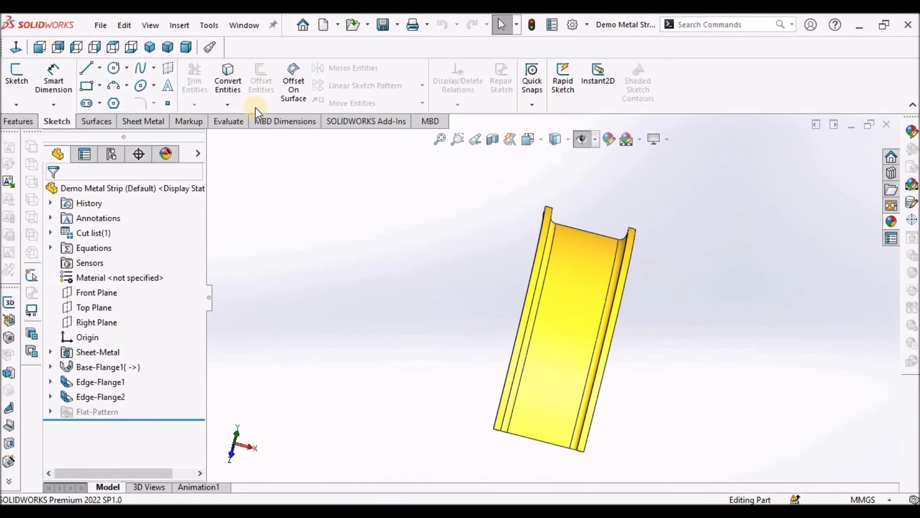
{"action": "left_click", "coordinate": [145, 125]}
{"action": "left_click", "coordinate": [168, 68]}
{"action": "scroll", "coordinate": [617, 320], "scroll_direction": "down", "scroll_amount": 2}
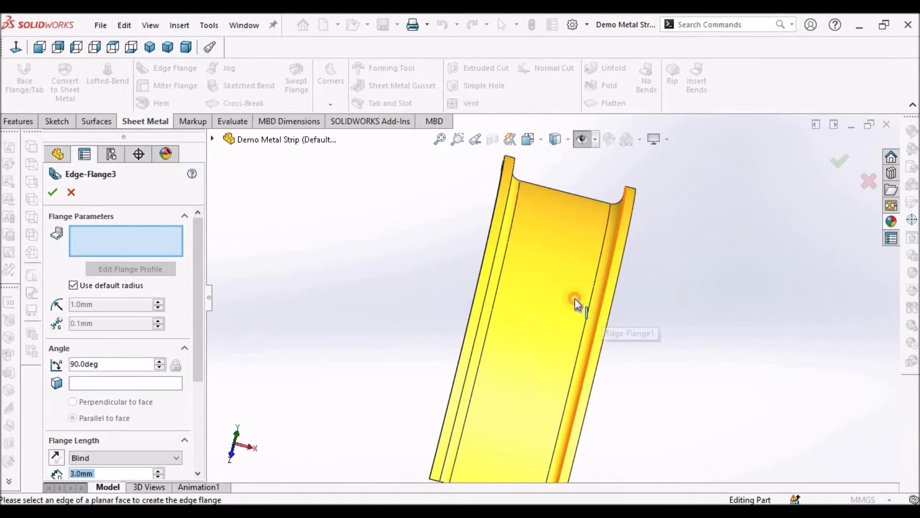
{"action": "left_click", "coordinate": [576, 301]}
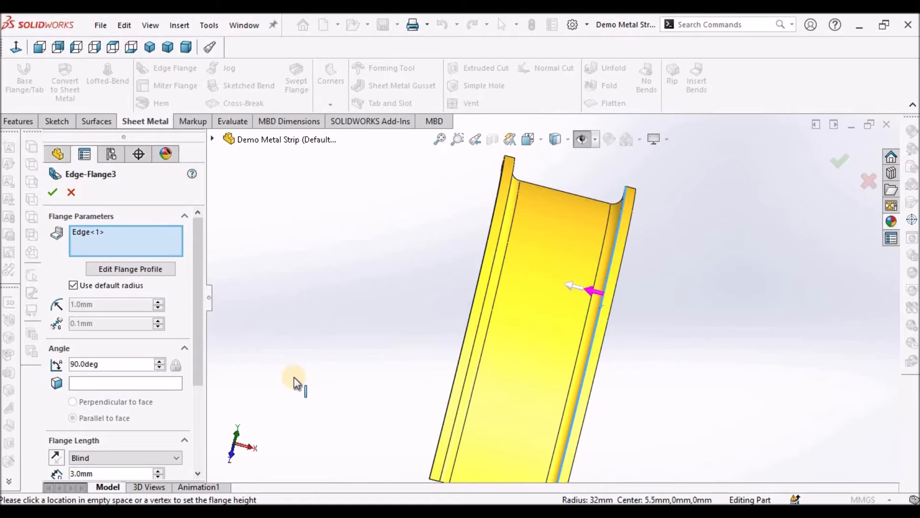
{"action": "left_click_drag", "start_coordinate": [199, 362], "coordinate": [197, 438]}
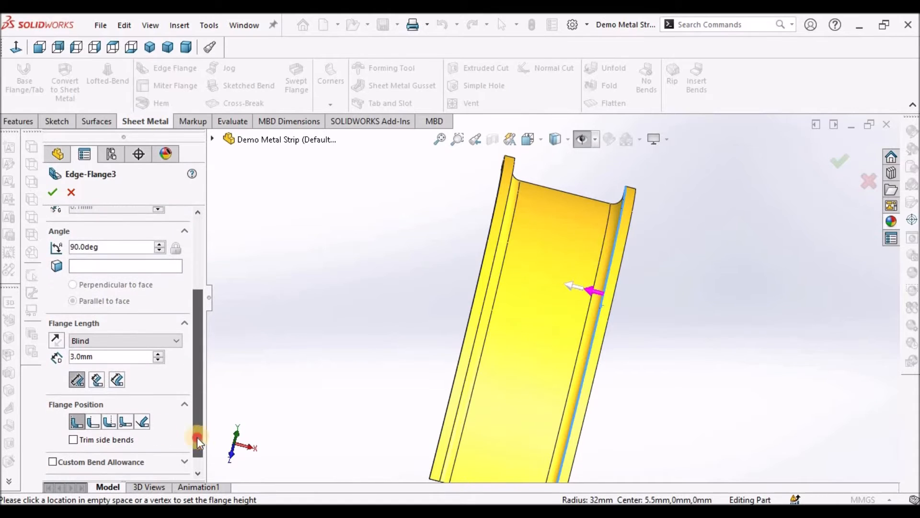
{"action": "left_click", "coordinate": [93, 422]}
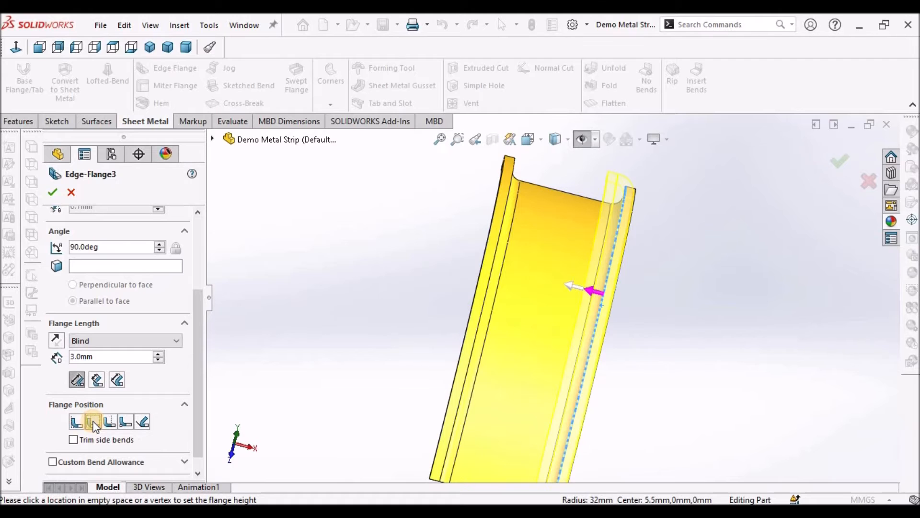
Compare the Material Inside and Material Outside flange positions in the edge flange preview
{"action": "middle_click_drag", "start_coordinate": [505, 313], "coordinate": [489, 194]}
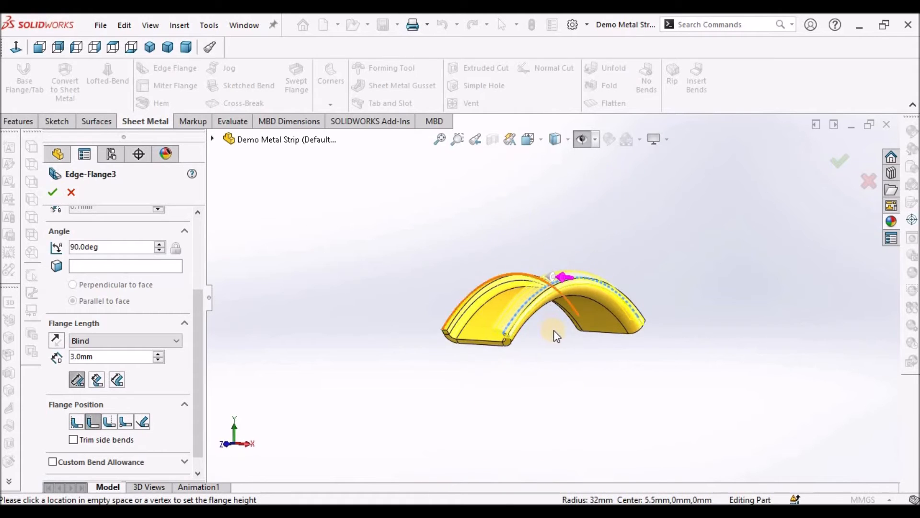
{"action": "scroll", "coordinate": [557, 321], "scroll_direction": "down", "scroll_amount": 6}
{"action": "middle_click_drag", "start_coordinate": [556, 318], "coordinate": [520, 312]}
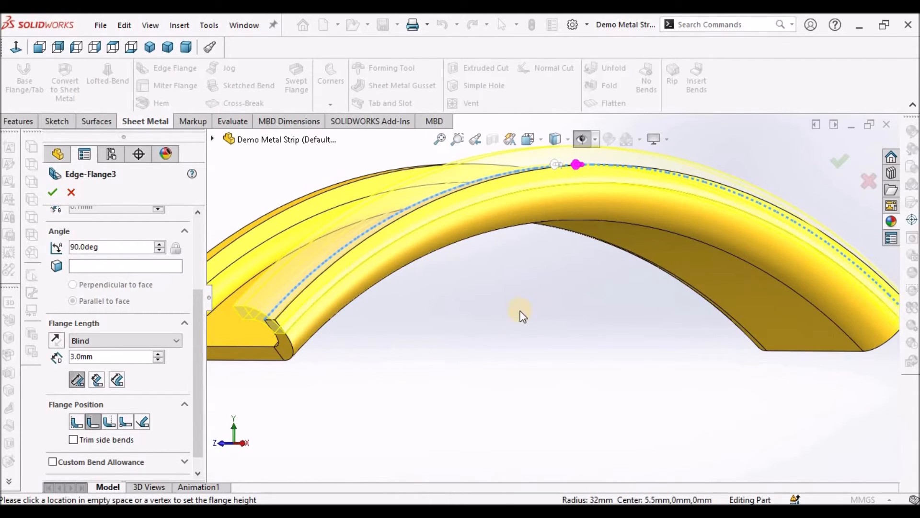
{"action": "left_click", "coordinate": [74, 422]}
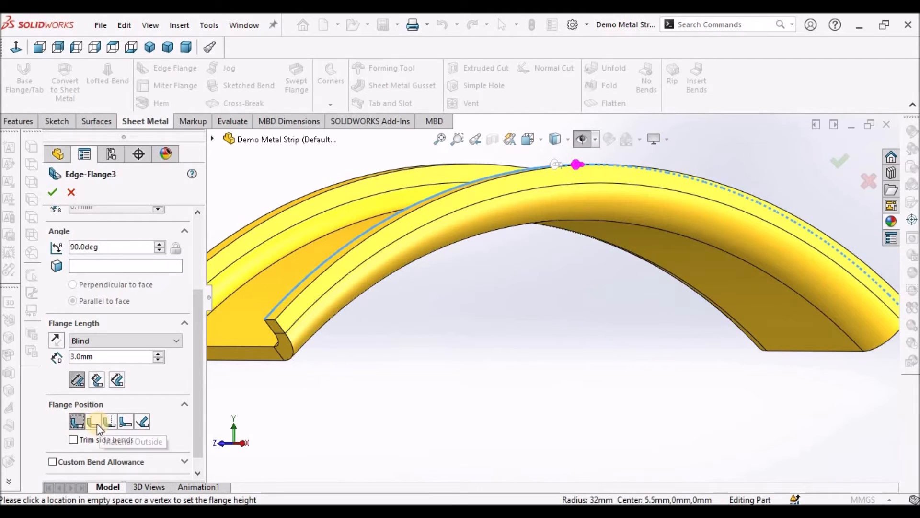
{"action": "left_click", "coordinate": [94, 422]}
Set the Blind length of the new edge flange to 6 mm
{"action": "scroll", "coordinate": [505, 310], "scroll_direction": "up", "scroll_amount": 3}
{"action": "middle_click_drag", "start_coordinate": [505, 310], "coordinate": [470, 361]}
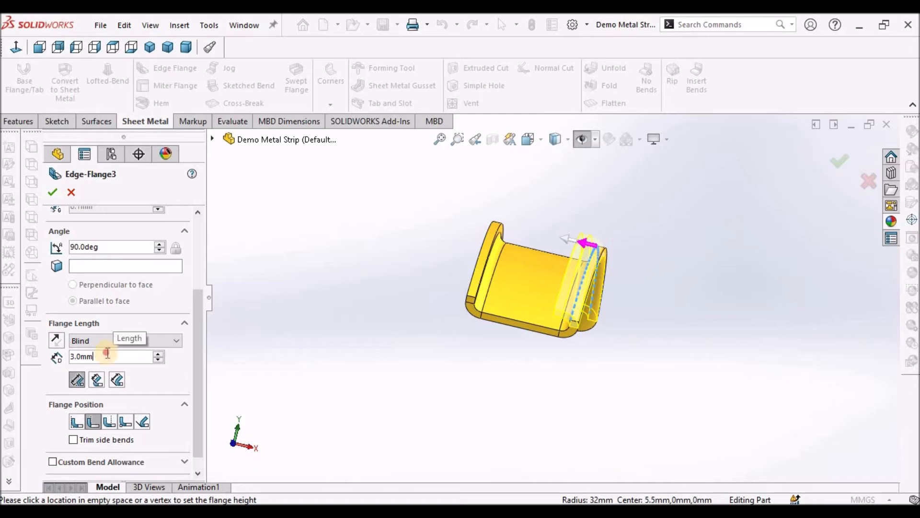
{"action": "type", "text": "6"}
{"action": "key", "text": "Return"}
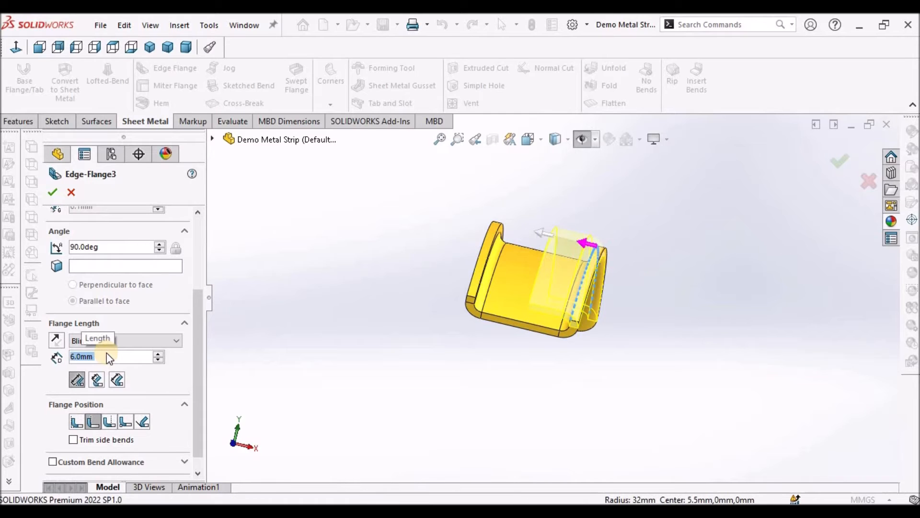
Change the edge flange position to Bend Outside and accept the flange
{"action": "middle_click_drag", "start_coordinate": [625, 228], "coordinate": [627, 390]}
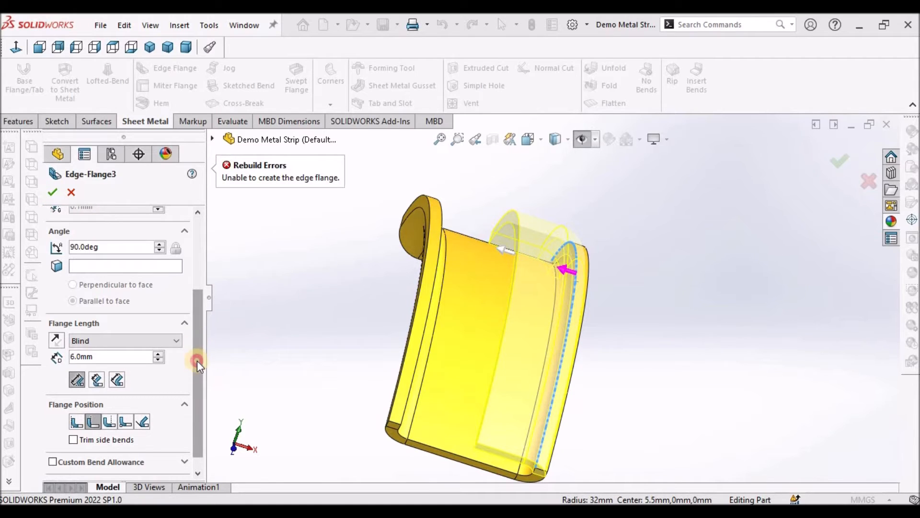
{"action": "left_click_drag", "start_coordinate": [197, 360], "coordinate": [207, 401]}
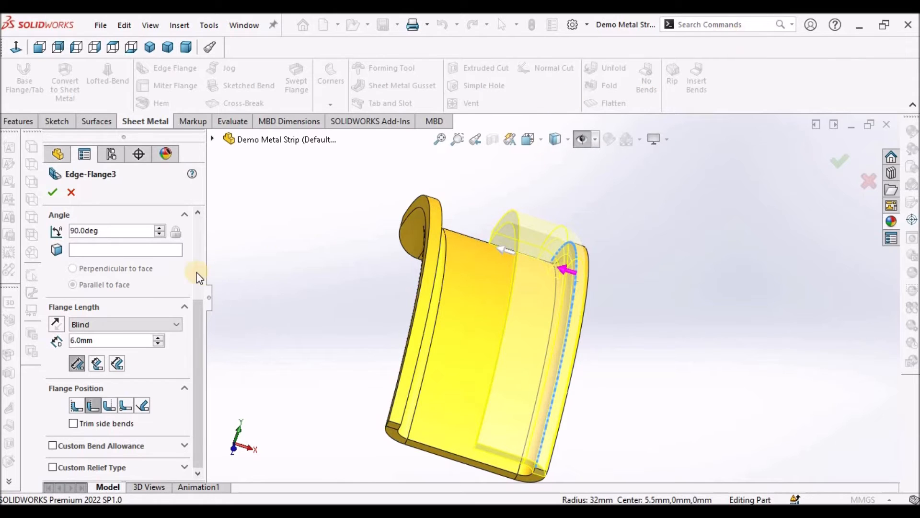
{"action": "scroll", "coordinate": [147, 276], "scroll_direction": "up", "scroll_amount": 3}
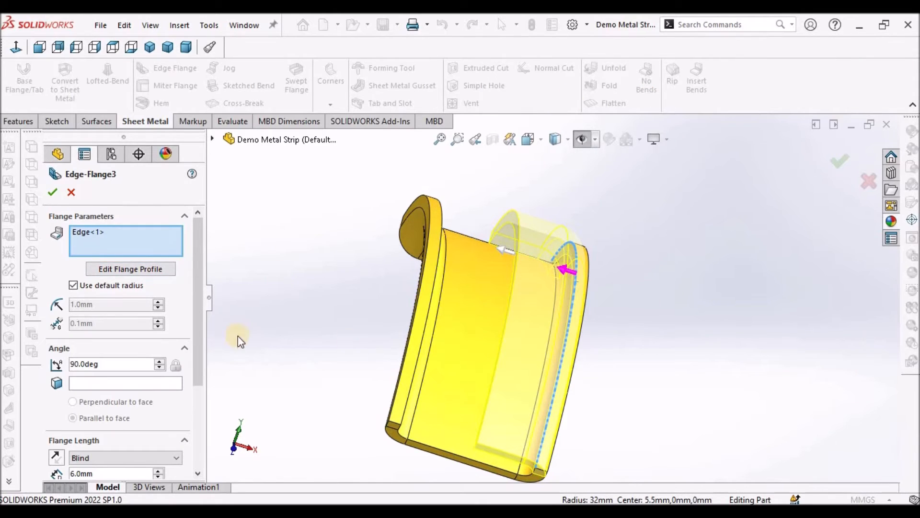
{"action": "scroll", "coordinate": [93, 405], "scroll_direction": "down", "scroll_amount": 3}
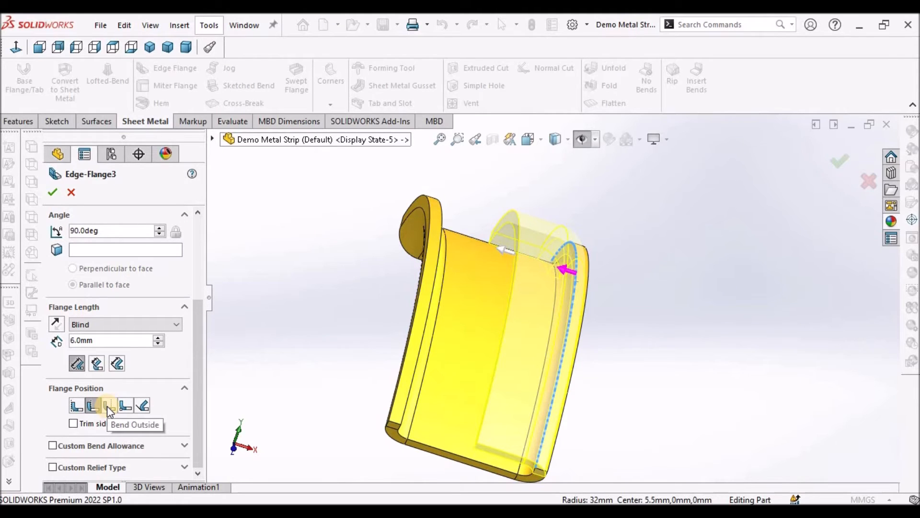
{"action": "left_click", "coordinate": [109, 405]}
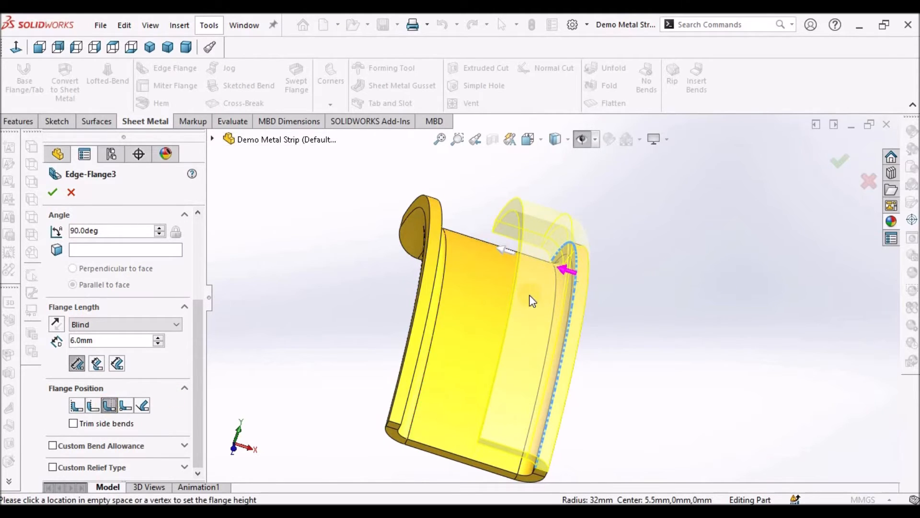
{"action": "middle_click_drag", "start_coordinate": [513, 249], "coordinate": [509, 207]}
{"action": "left_click", "coordinate": [53, 192]}
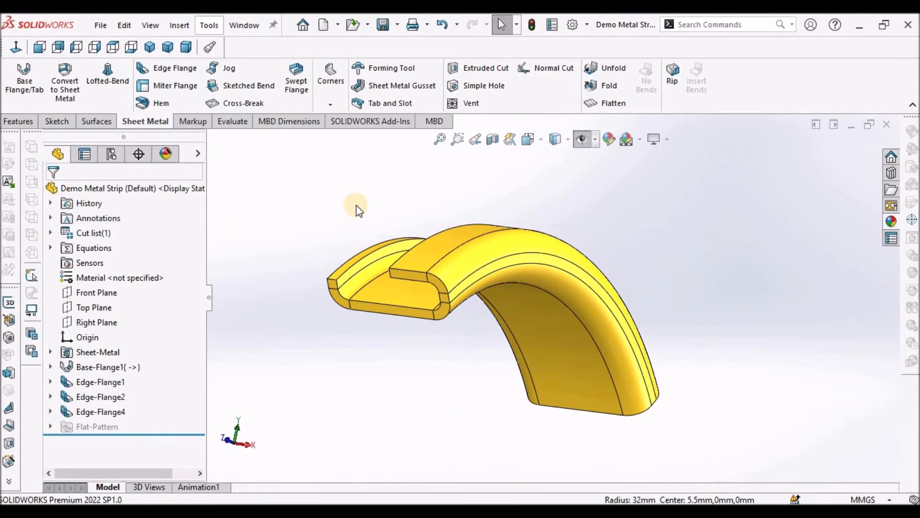
Start another edge flange on the free inner edge of the opposite side flange
{"action": "scroll", "coordinate": [518, 264], "scroll_direction": "down", "scroll_amount": 2}
{"action": "middle_click_drag", "start_coordinate": [517, 262], "coordinate": [520, 383]}
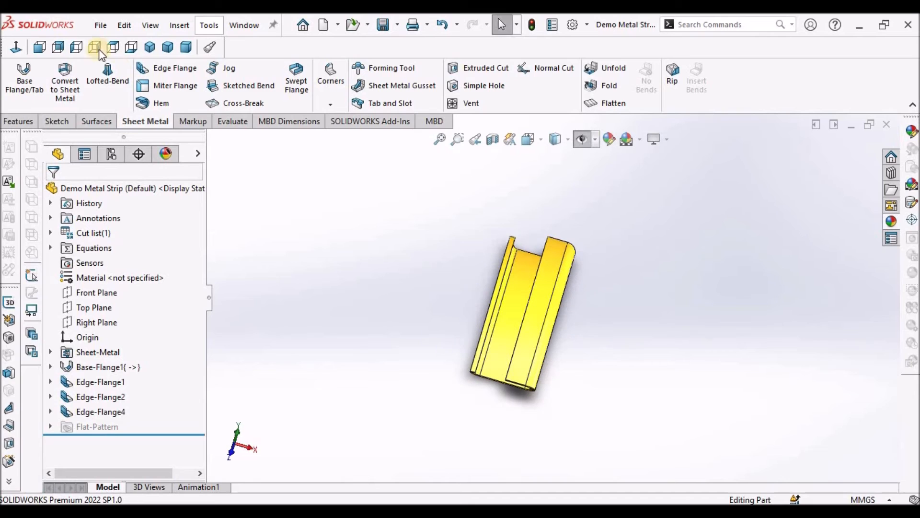
{"action": "left_click", "coordinate": [171, 68]}
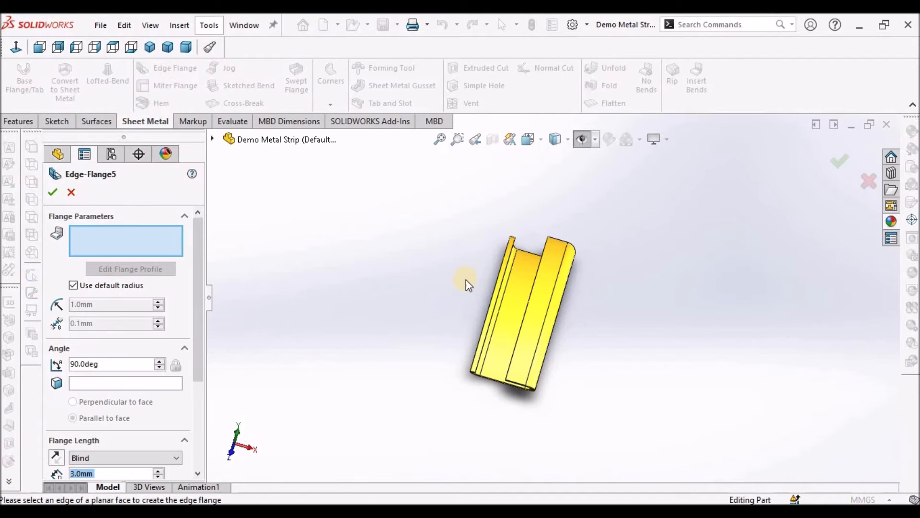
{"action": "left_click", "coordinate": [503, 285]}
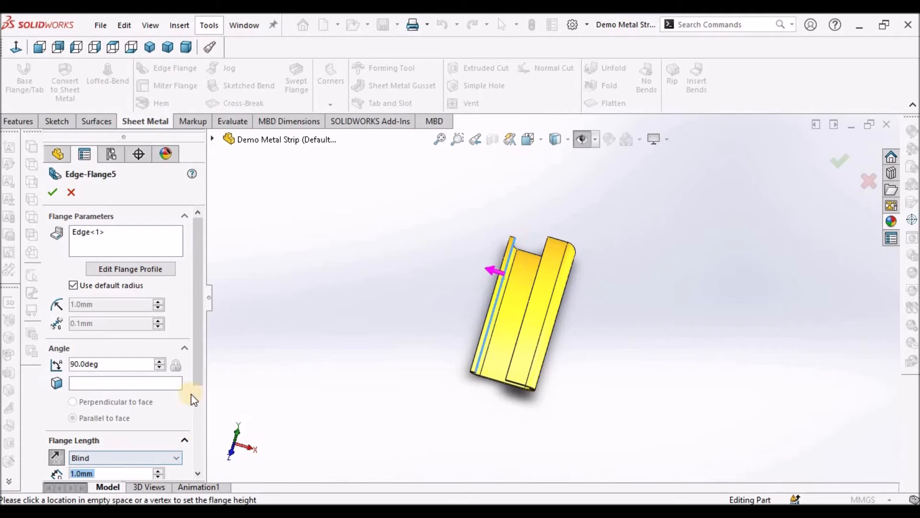
{"action": "scroll", "coordinate": [199, 374], "scroll_direction": "down", "scroll_amount": 3}
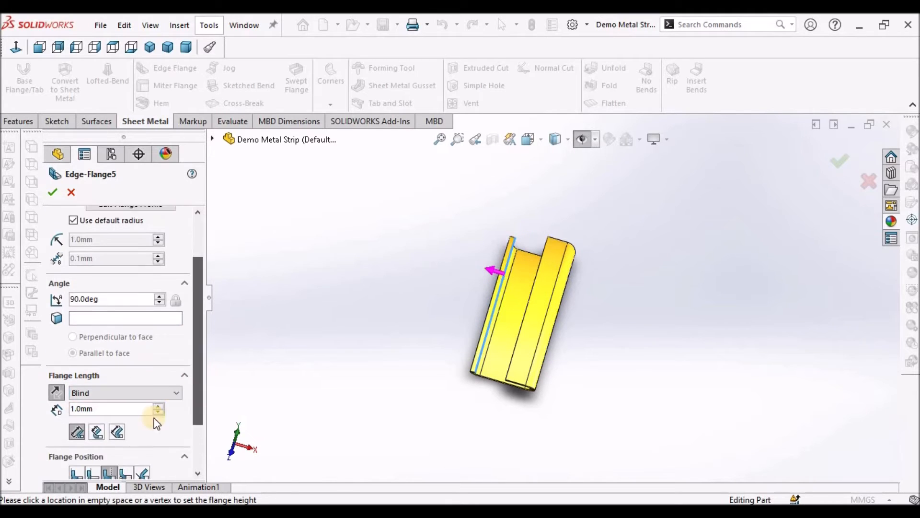
Set the flange length to 6 mm, reverse its direction toward the middle of the strip and accept it
{"action": "left_click", "coordinate": [117, 402]}
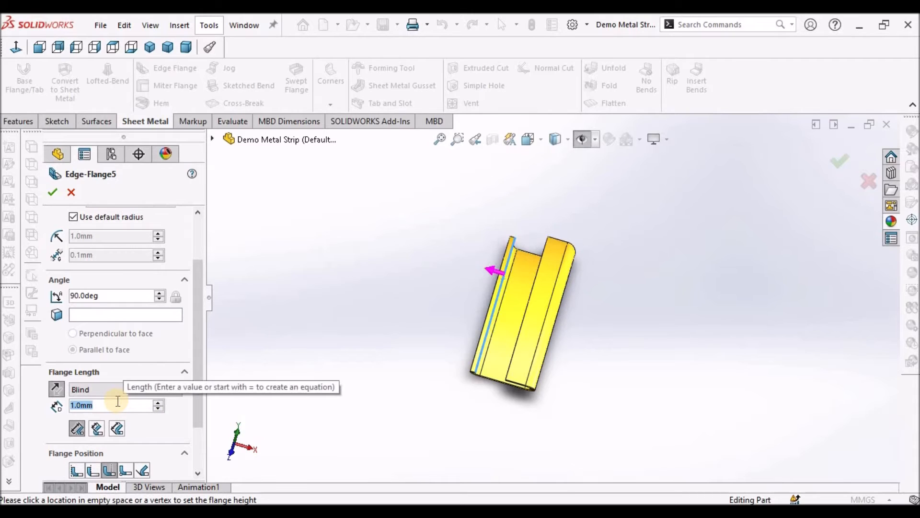
{"action": "type", "text": "6"}
{"action": "key", "text": "Return"}
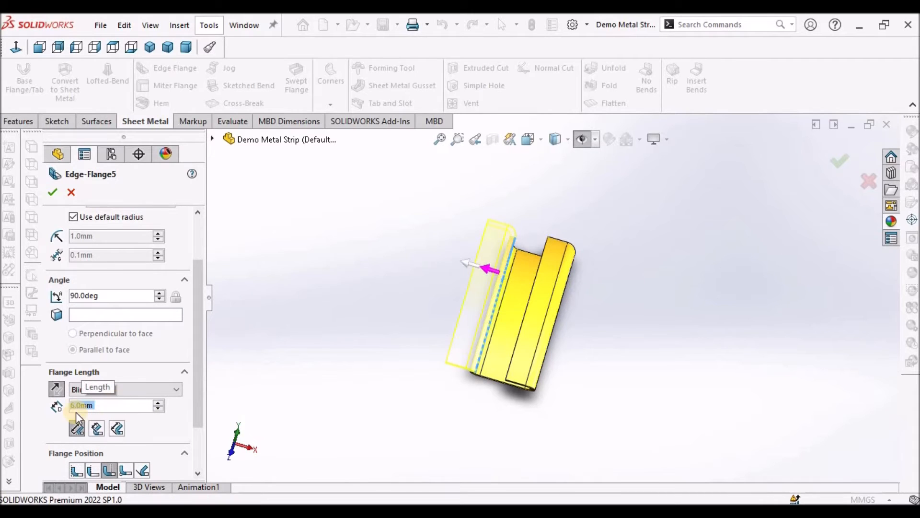
{"action": "left_click", "coordinate": [58, 388]}
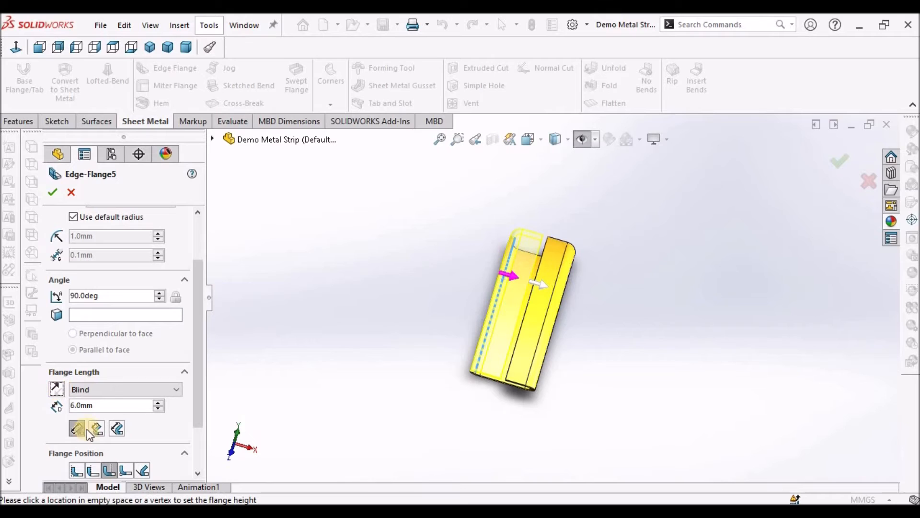
{"action": "left_click_drag", "start_coordinate": [202, 419], "coordinate": [202, 468]}
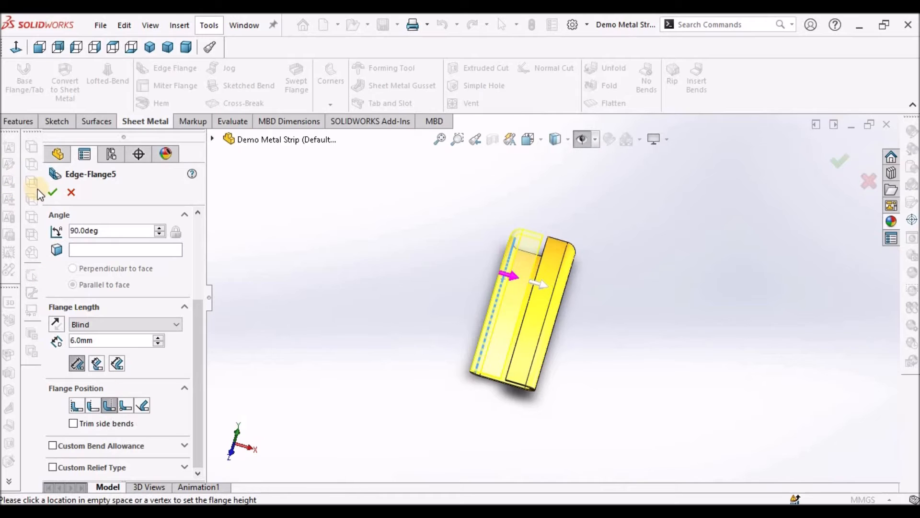
{"action": "left_click", "coordinate": [52, 192]}
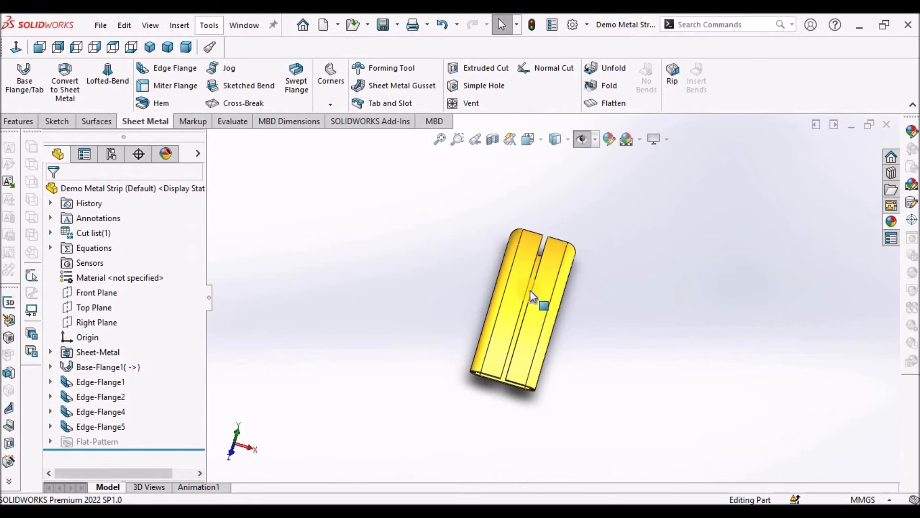
Switch to the Demo Assem1 assembly, rebuild it and inspect the folded strip around the wrist band in Trimetric view
{"action": "middle_click_drag", "start_coordinate": [510, 191], "coordinate": [353, 189]}
{"action": "left_click", "coordinate": [186, 46]}
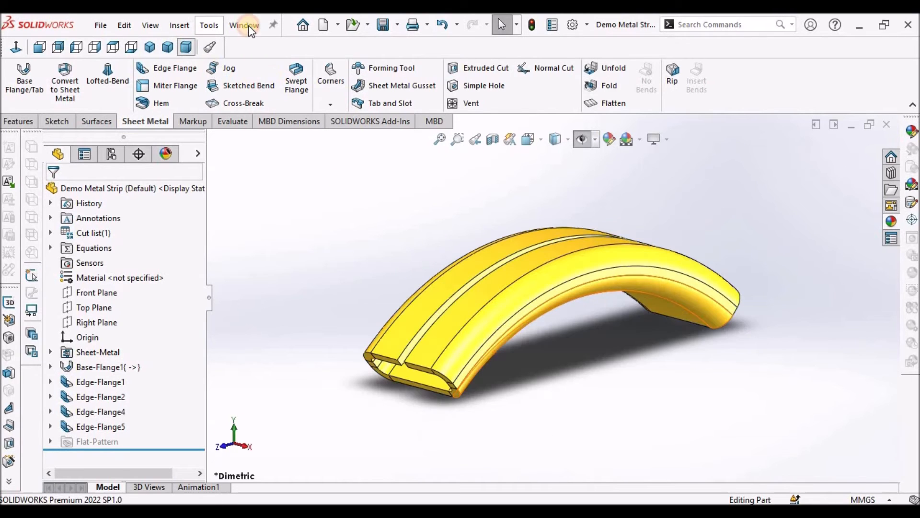
{"action": "left_click", "coordinate": [246, 28]}
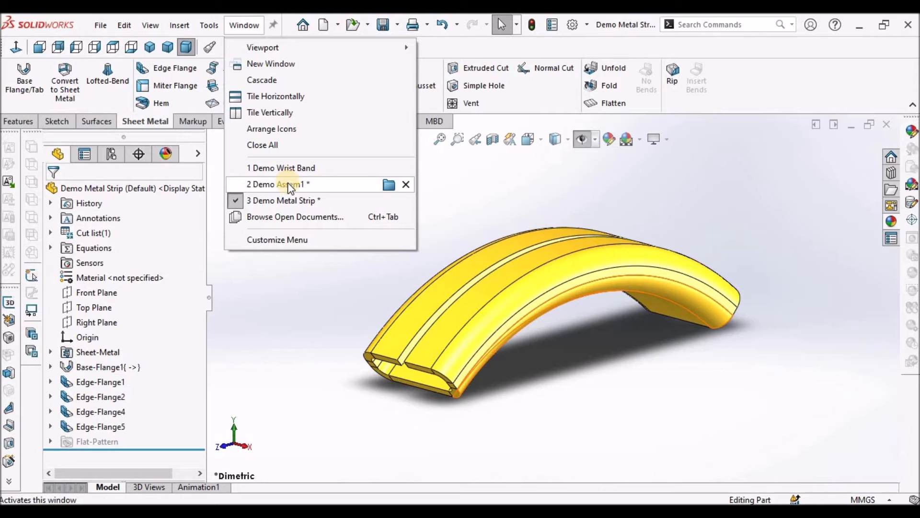
{"action": "left_click", "coordinate": [284, 187]}
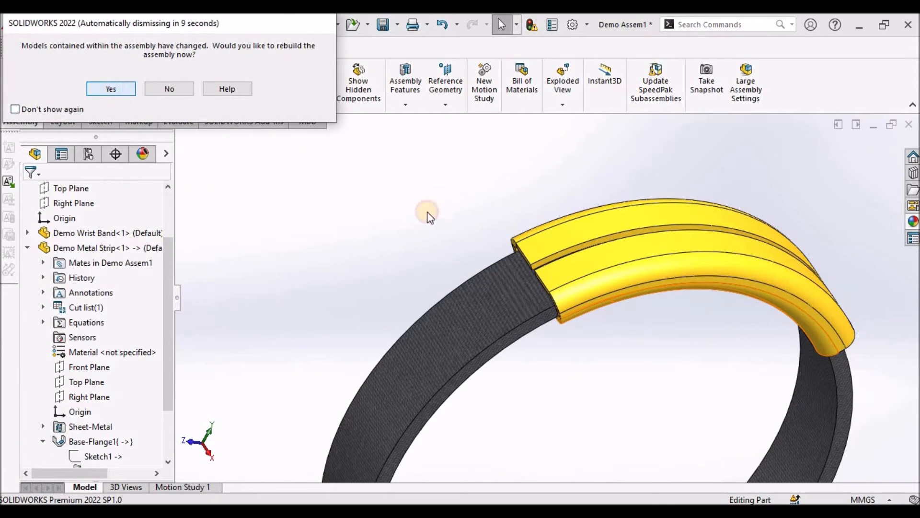
{"action": "key", "text": "Return"}
{"action": "scroll", "coordinate": [600, 261], "scroll_direction": "down", "scroll_amount": 5}
{"action": "scroll", "coordinate": [589, 307], "scroll_direction": "down", "scroll_amount": 5}
{"action": "middle_click_drag", "start_coordinate": [551, 295], "coordinate": [173, 377]}
{"action": "scroll", "coordinate": [551, 352], "scroll_direction": "up", "scroll_amount": 3}
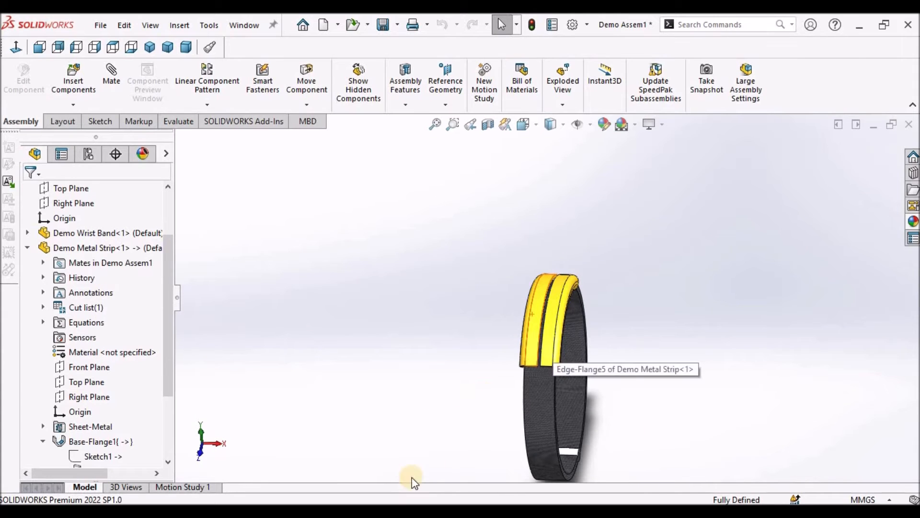
{"action": "left_click", "coordinate": [168, 47]}
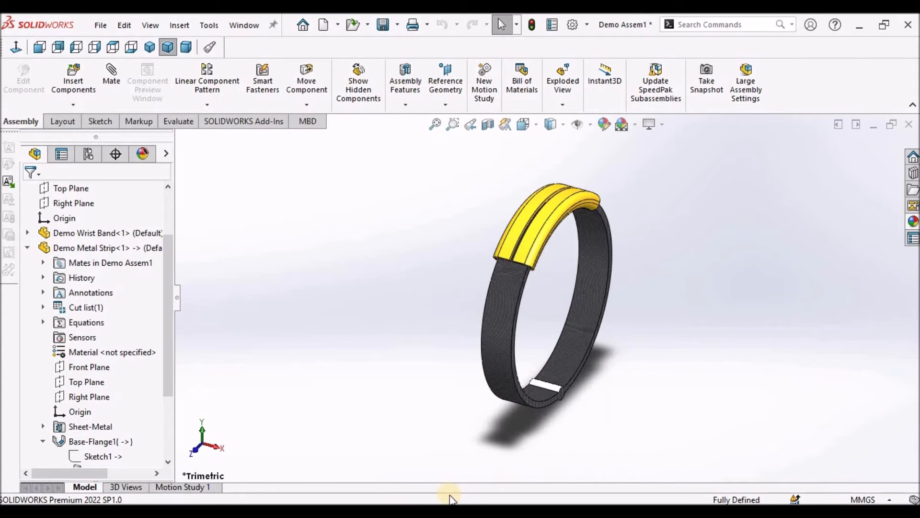
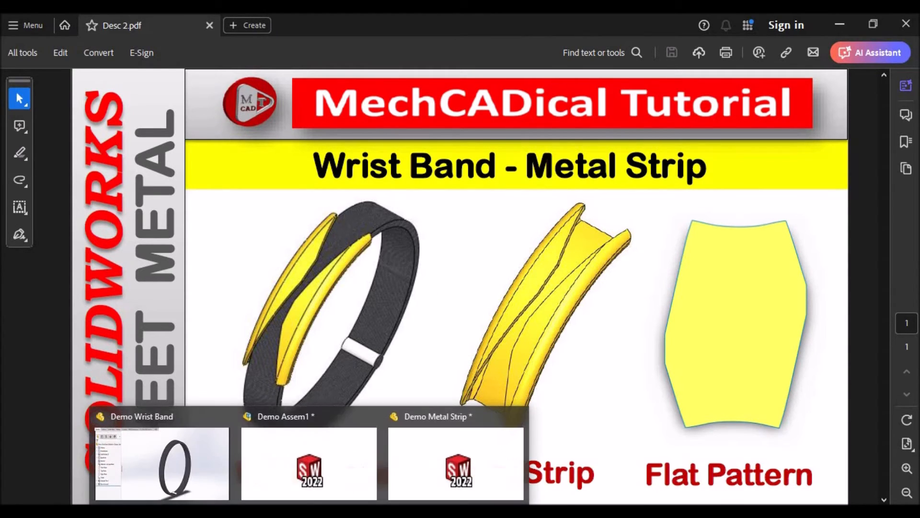
Return to the Demo Metal Strip part and start a sketch on the Top Plane
{"action": "left_click", "coordinate": [444, 463]}
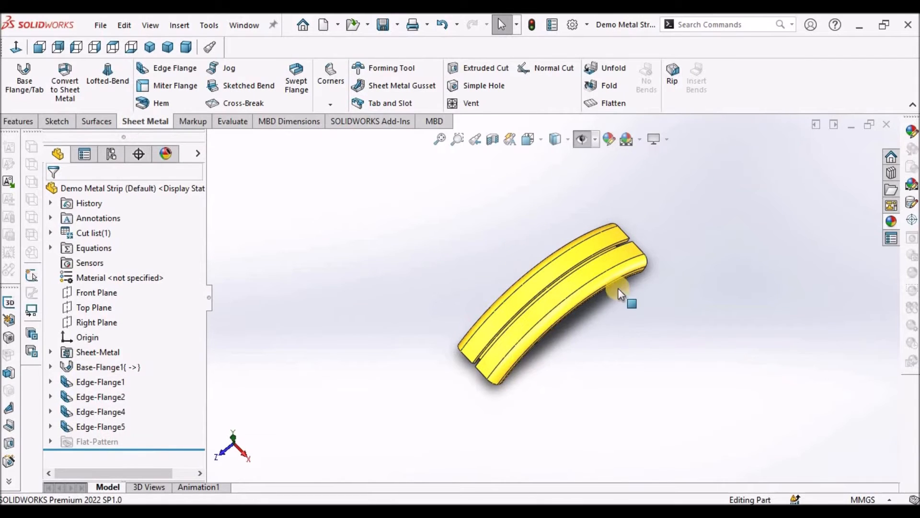
{"action": "scroll", "coordinate": [586, 287], "scroll_direction": "down", "scroll_amount": 5}
{"action": "middle_click_drag", "start_coordinate": [586, 286], "coordinate": [588, 172]}
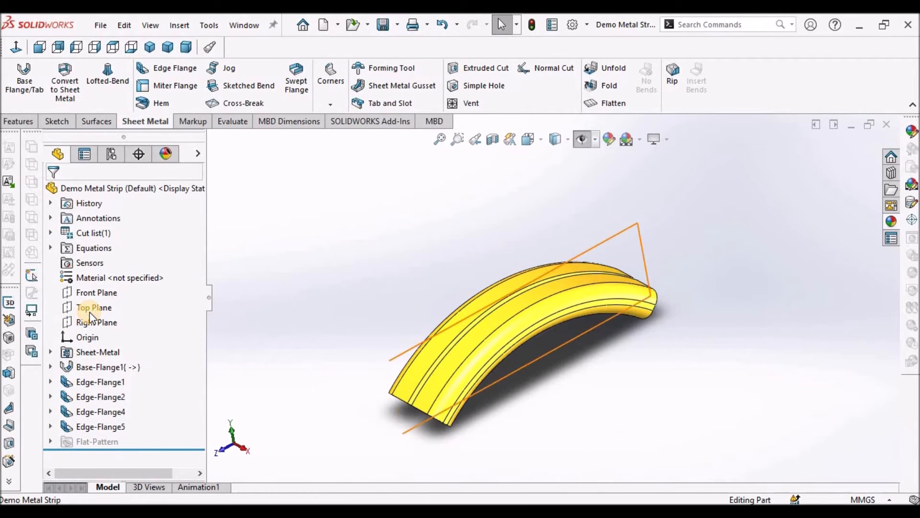
{"action": "left_click", "coordinate": [89, 310]}
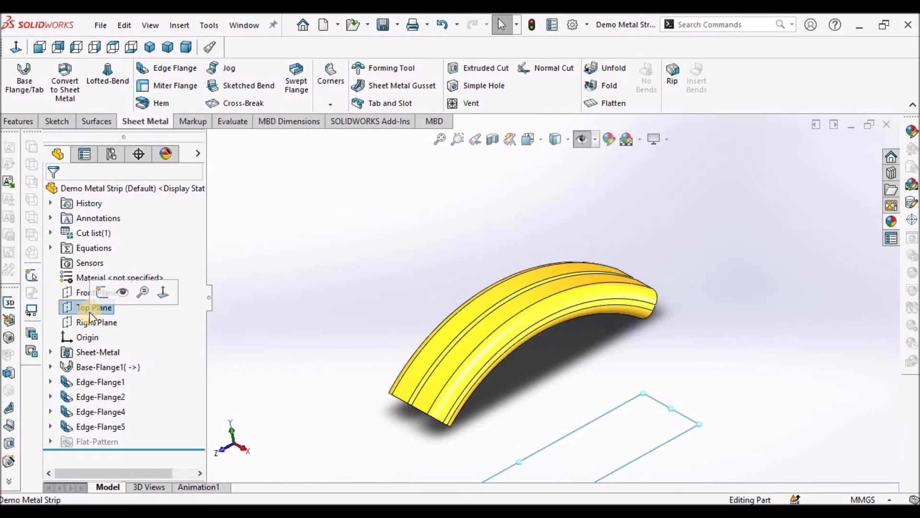
{"action": "left_click", "coordinate": [63, 123]}
{"action": "left_click", "coordinate": [25, 78]}
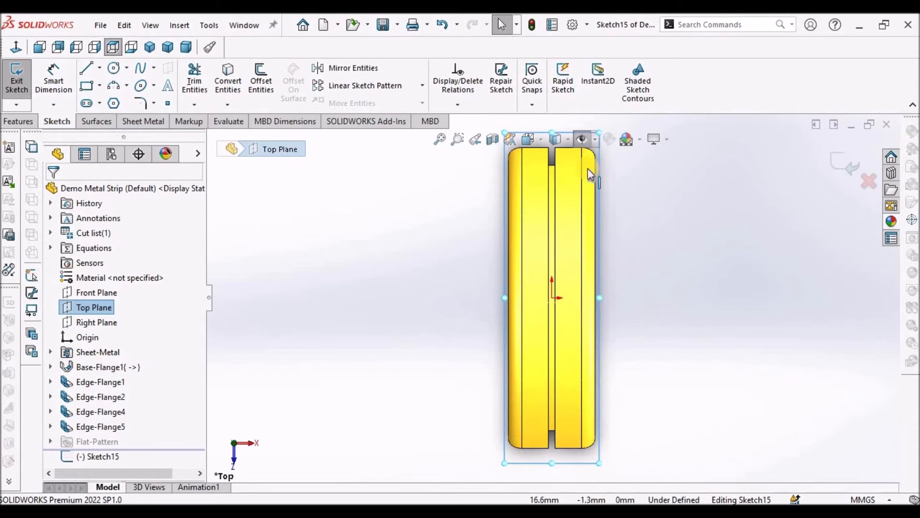
Set the display style to Hidden Lines Removed and clear the current selection
{"action": "left_click", "coordinate": [566, 140]}
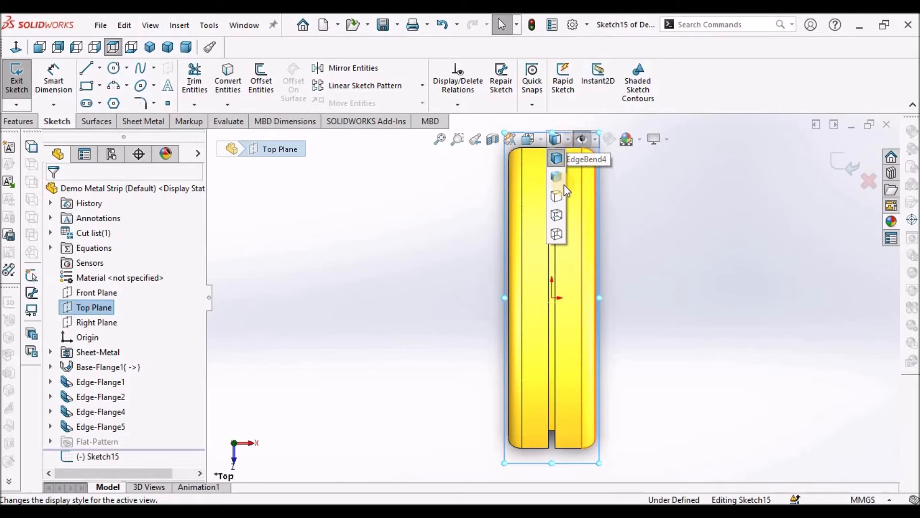
{"action": "left_click", "coordinate": [562, 197]}
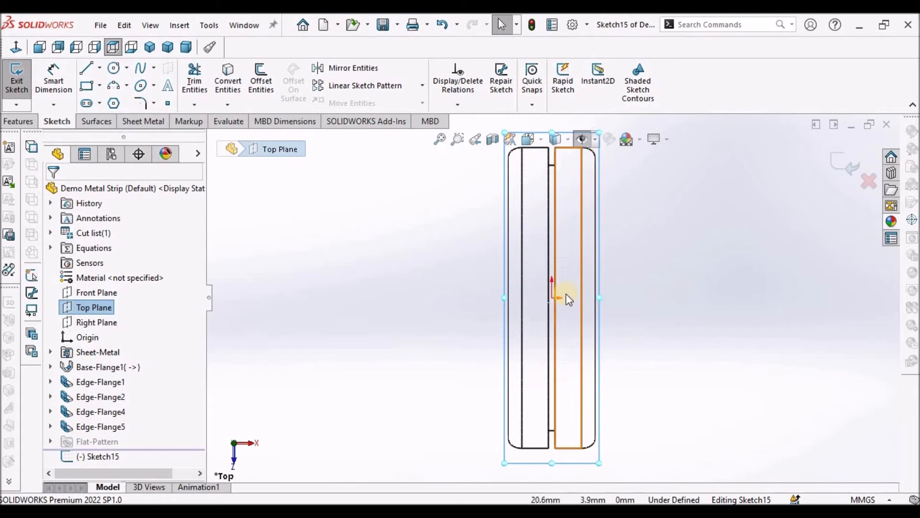
{"action": "key", "text": "Escape"}
{"action": "scroll", "coordinate": [577, 292], "scroll_direction": "up", "scroll_amount": 1}
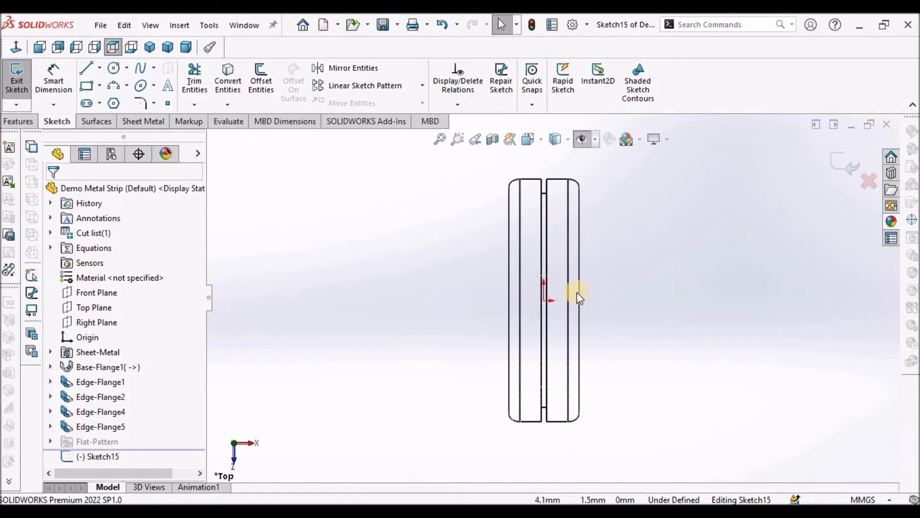
Sketch a diagonal centerline from the upper end of the right bend line to the lower end of the left bend line
{"action": "left_click", "coordinate": [100, 68]}
{"action": "left_click", "coordinate": [120, 102]}
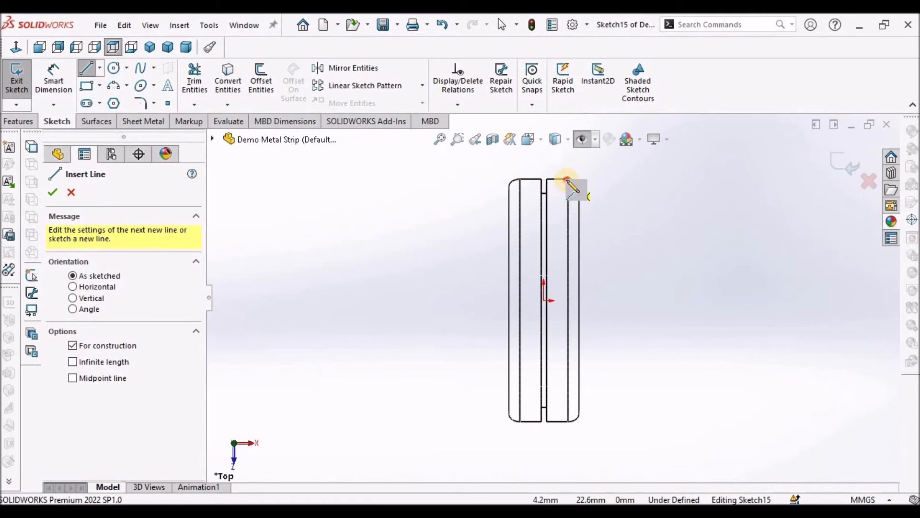
{"action": "left_click", "coordinate": [568, 182]}
{"action": "scroll", "coordinate": [528, 436], "scroll_direction": "down", "scroll_amount": 4}
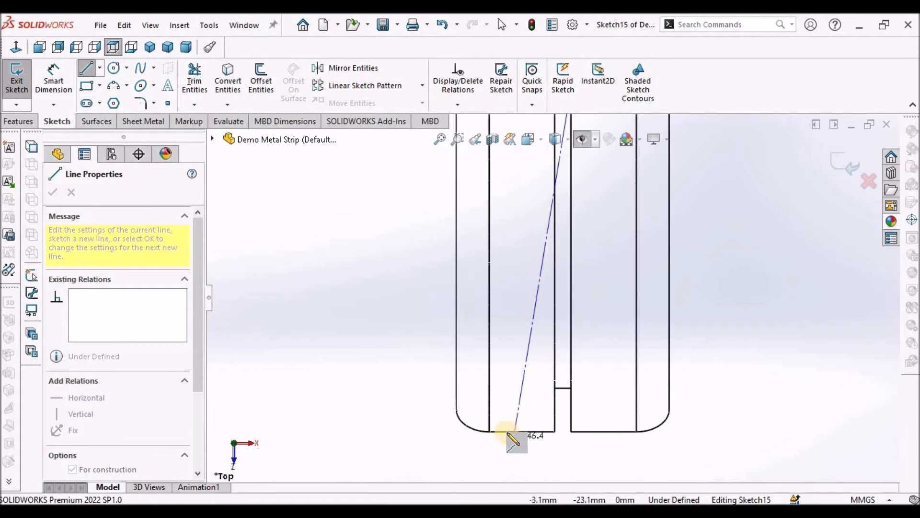
{"action": "left_click", "coordinate": [490, 431]}
{"action": "right_click", "coordinate": [323, 257]}
{"action": "left_click", "coordinate": [326, 261]}
{"action": "scroll", "coordinate": [447, 333], "scroll_direction": "up", "scroll_amount": 5}
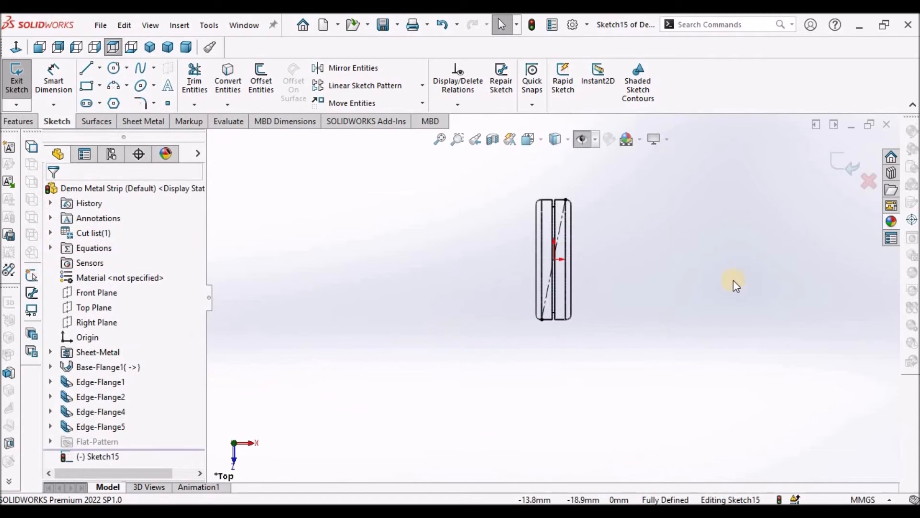
{"action": "scroll", "coordinate": [602, 224], "scroll_direction": "down", "scroll_amount": 2}
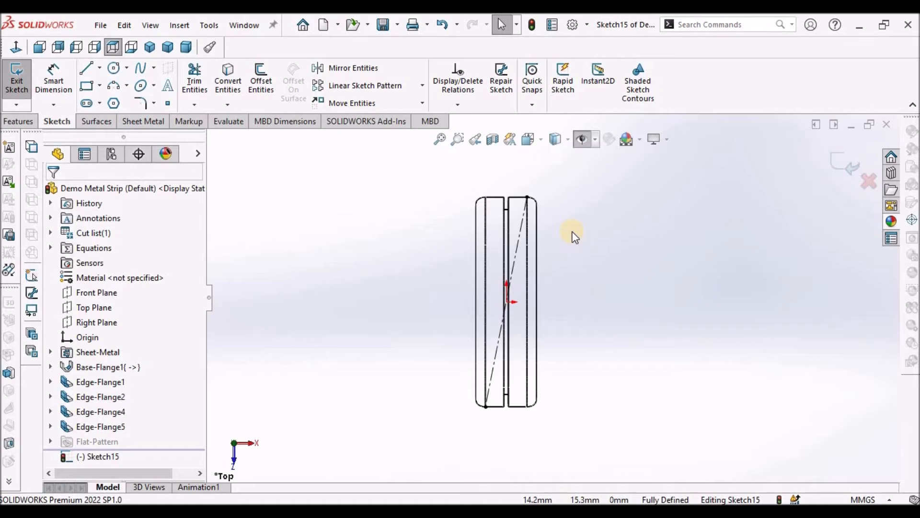
Offset the diagonal centerline by 1 mm in both directions, with the offset dimensions added
{"action": "scroll", "coordinate": [509, 249], "scroll_direction": "down", "scroll_amount": 1}
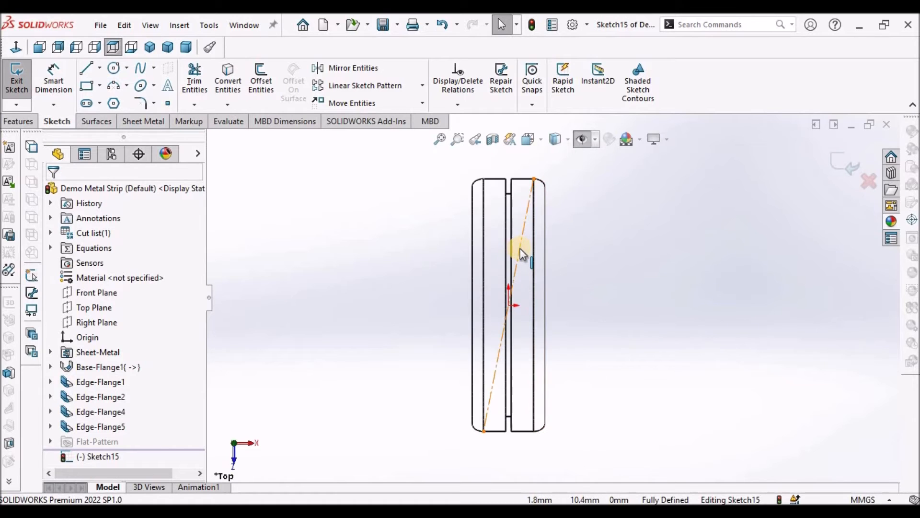
{"action": "left_click", "coordinate": [520, 249]}
{"action": "left_click", "coordinate": [261, 79]}
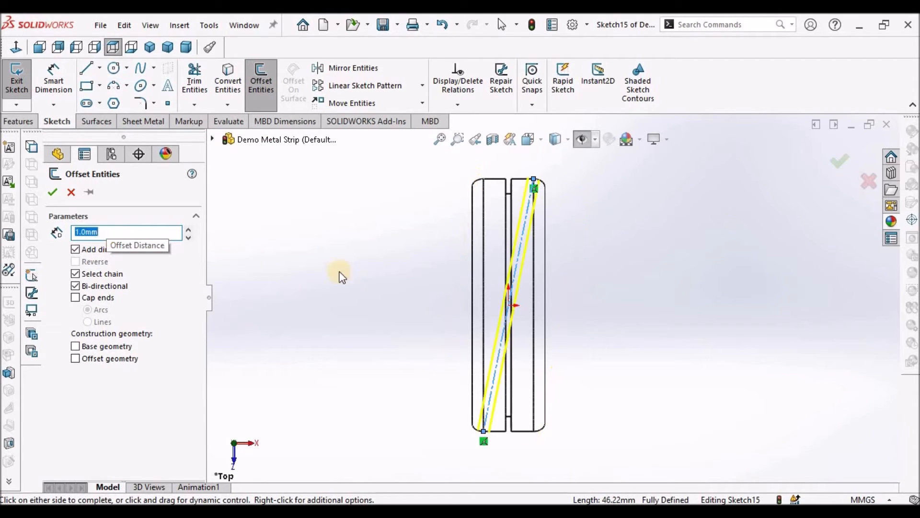
{"action": "scroll", "coordinate": [519, 279], "scroll_direction": "down", "scroll_amount": 1}
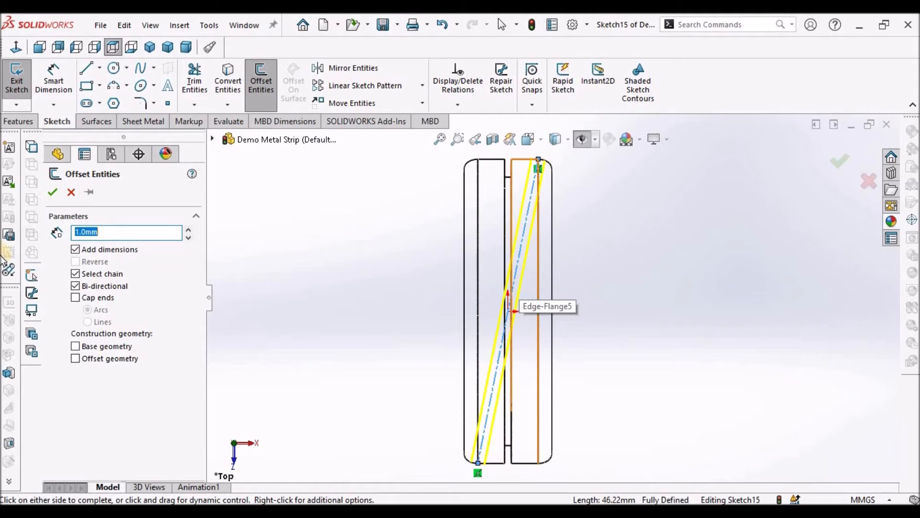
{"action": "left_click", "coordinate": [53, 192]}
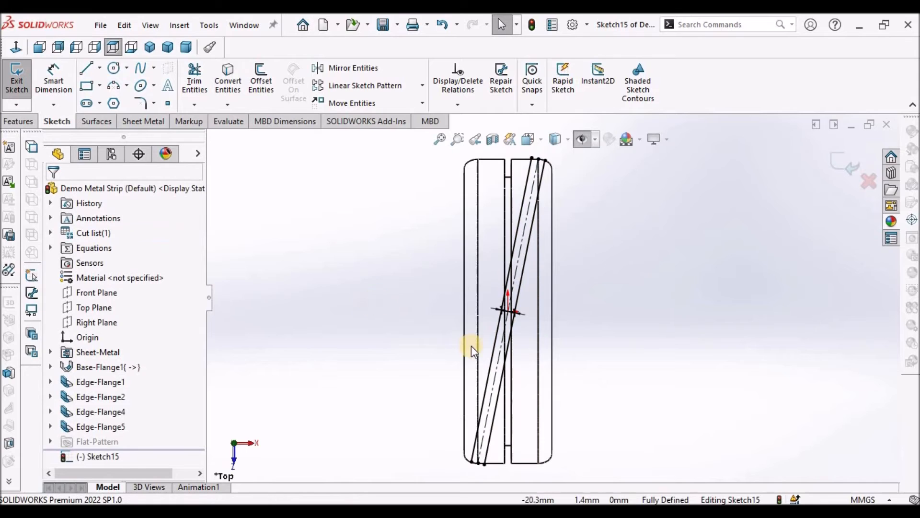
Sketch a slanted line about 17.4 mm long from the lower end of the right bend line to the right offset line
{"action": "scroll", "coordinate": [595, 357], "scroll_direction": "down", "scroll_amount": 2}
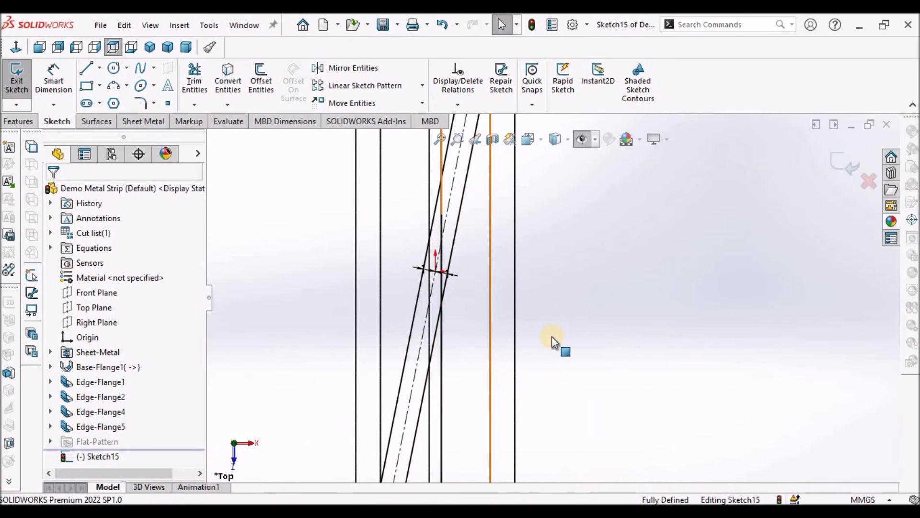
{"action": "scroll", "coordinate": [551, 336], "scroll_direction": "up", "scroll_amount": 3}
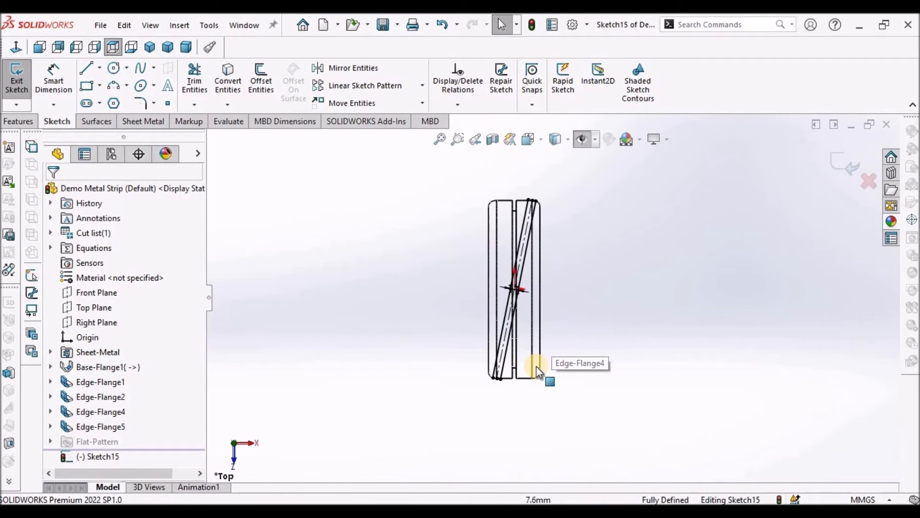
{"action": "scroll", "coordinate": [551, 349], "scroll_direction": "down", "scroll_amount": 1}
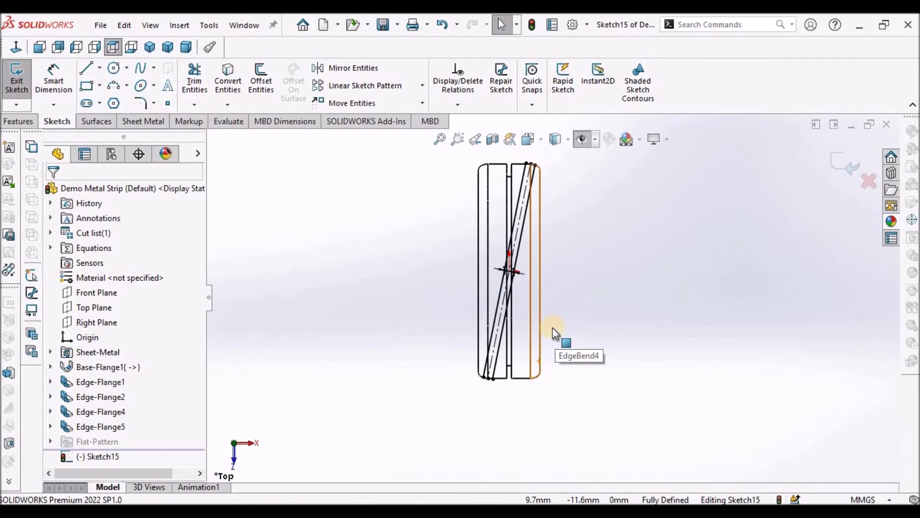
{"action": "left_click", "coordinate": [87, 70]}
{"action": "scroll", "coordinate": [537, 378], "scroll_direction": "down", "scroll_amount": 3}
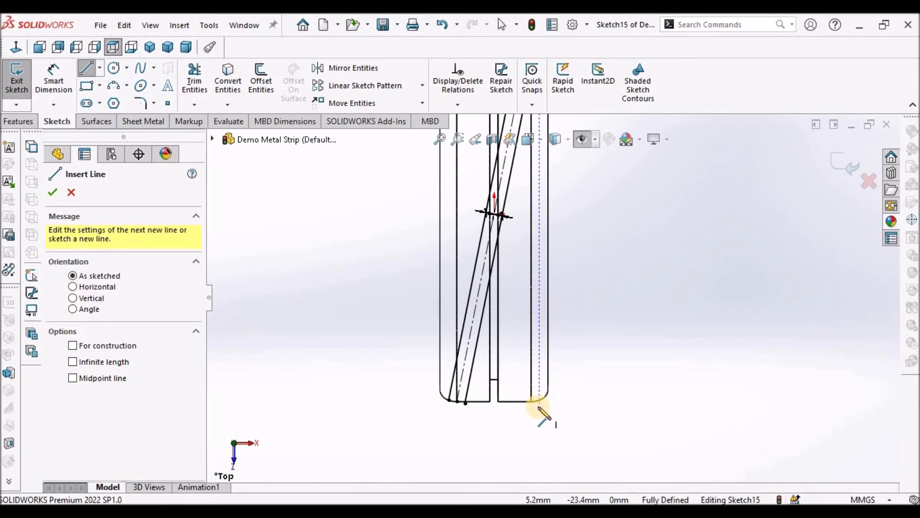
{"action": "left_click", "coordinate": [531, 401]}
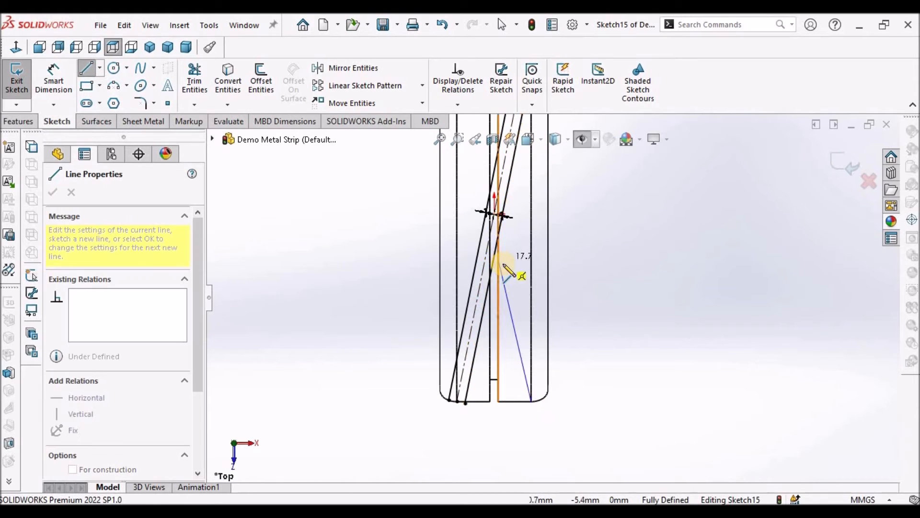
{"action": "scroll", "coordinate": [498, 269], "scroll_direction": "down", "scroll_amount": 2}
{"action": "left_click", "coordinate": [502, 270]}
{"action": "right_click", "coordinate": [678, 257]}
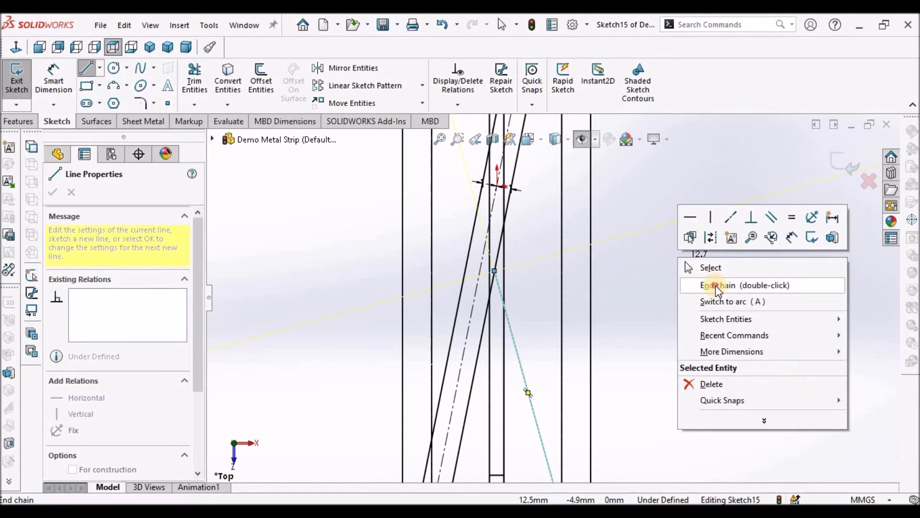
{"action": "left_click", "coordinate": [715, 285]}
Sketch a slanted line about 14.8 mm long from the upper end of the left bend line to the left offset line
{"action": "scroll", "coordinate": [593, 273], "scroll_direction": "up", "scroll_amount": 5}
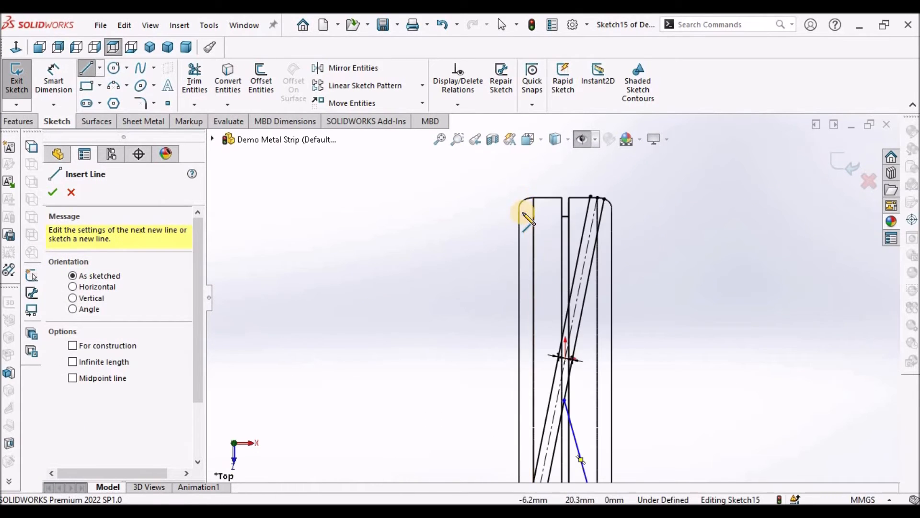
{"action": "scroll", "coordinate": [528, 217], "scroll_direction": "down", "scroll_amount": 4}
{"action": "left_click", "coordinate": [553, 206]}
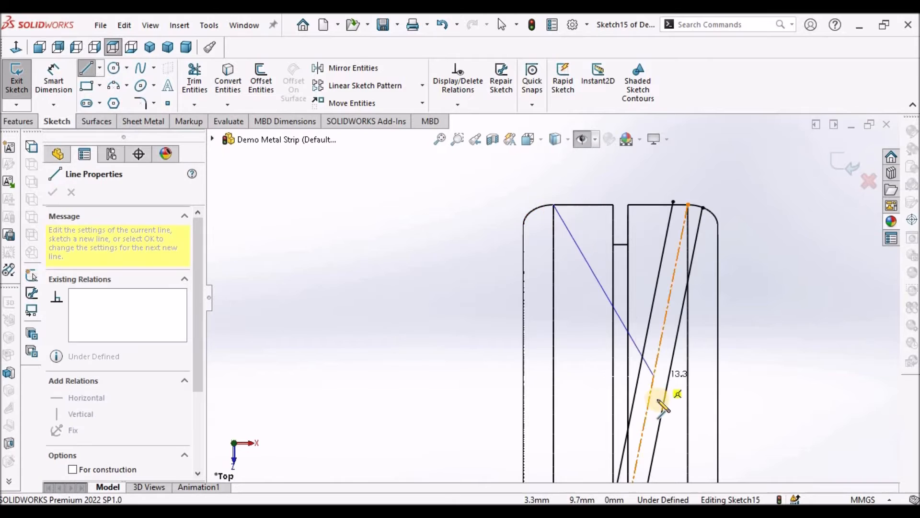
{"action": "left_click", "coordinate": [632, 410]}
{"action": "right_click", "coordinate": [424, 292]}
{"action": "left_click", "coordinate": [443, 301]}
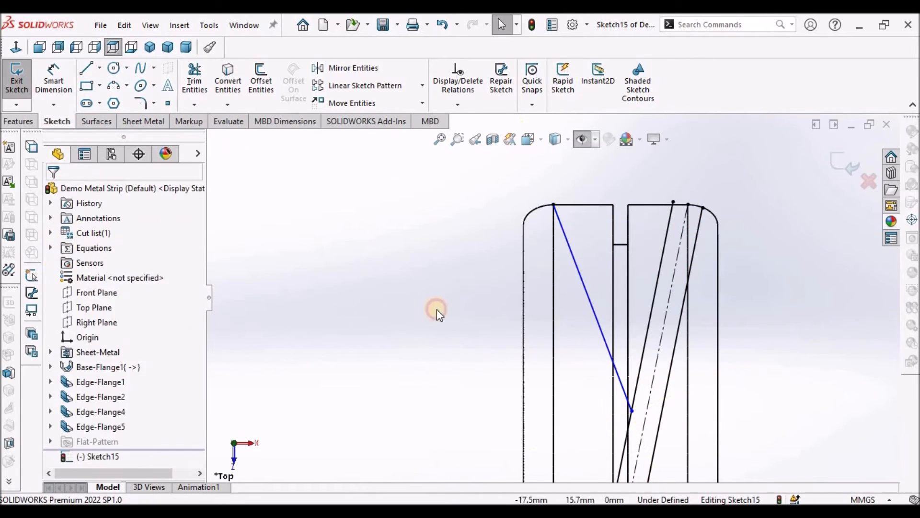
{"action": "scroll", "coordinate": [719, 397], "scroll_direction": "up", "scroll_amount": 5}
Trim the left offset line and the upper slanted line to a corner, removing the offset line's part above their junction
{"action": "left_click", "coordinate": [194, 79]}
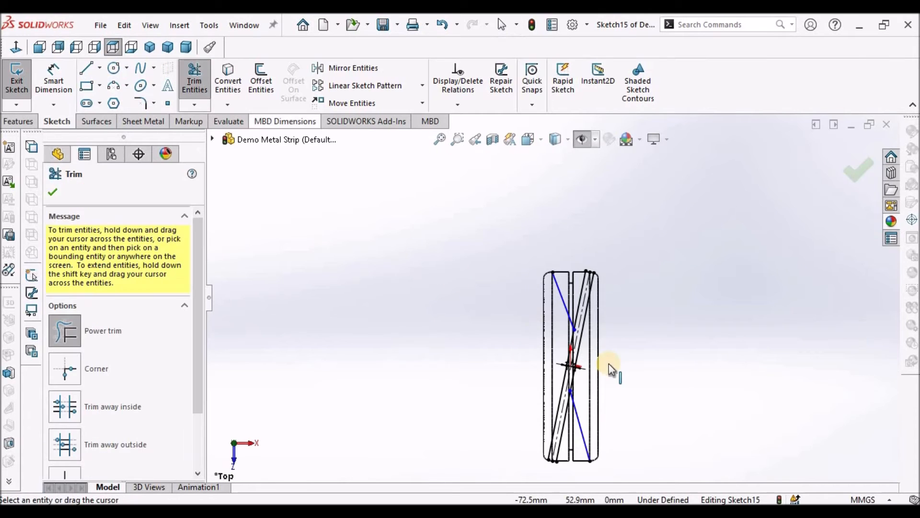
{"action": "scroll", "coordinate": [547, 343], "scroll_direction": "down", "scroll_amount": 5}
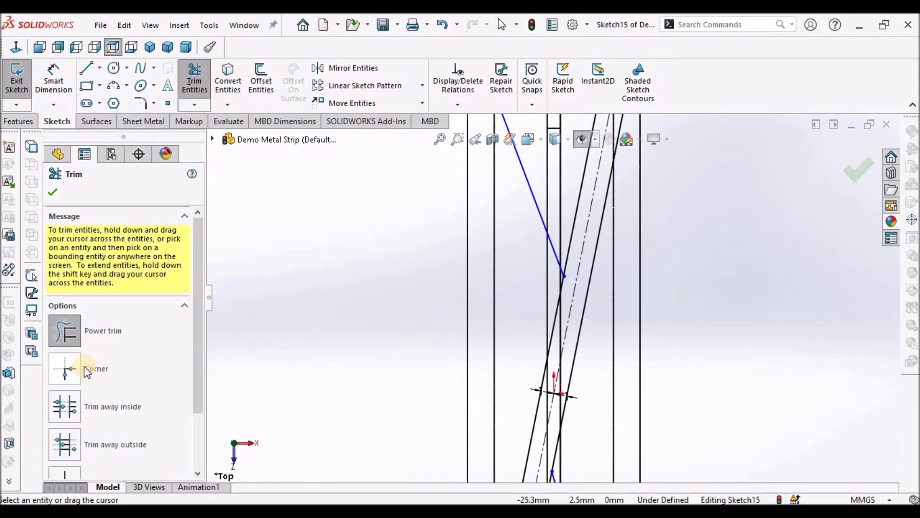
{"action": "scroll", "coordinate": [557, 252], "scroll_direction": "up", "scroll_amount": 3}
{"action": "scroll", "coordinate": [573, 240], "scroll_direction": "down", "scroll_amount": 3}
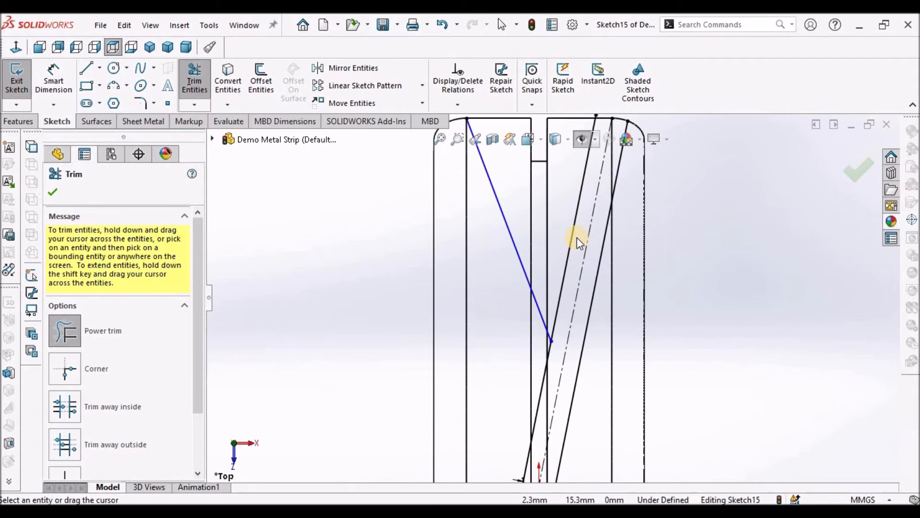
{"action": "left_click", "coordinate": [574, 239]}
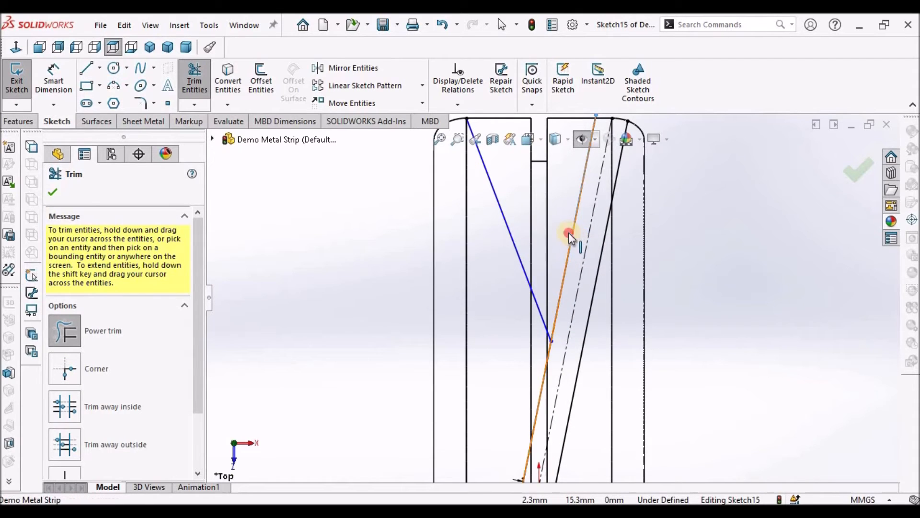
{"action": "left_click", "coordinate": [575, 256]}
{"action": "left_click", "coordinate": [593, 294]}
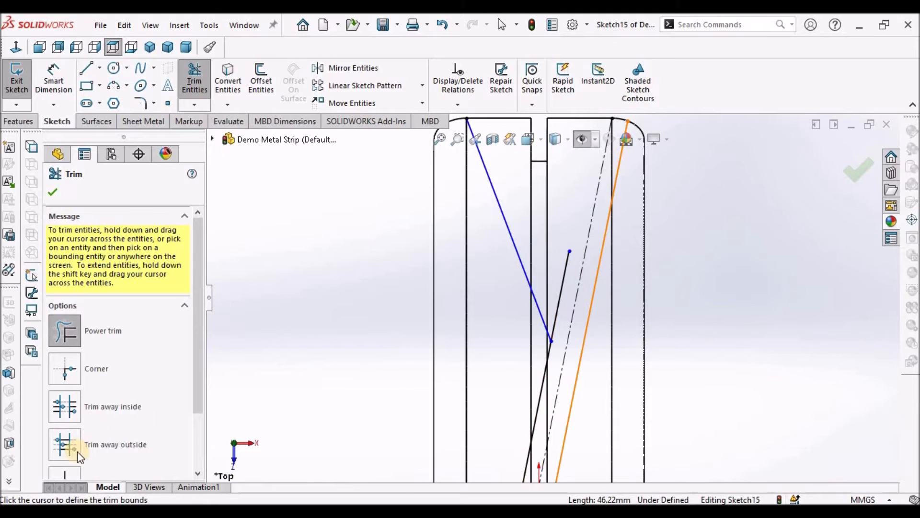
{"action": "left_click", "coordinate": [77, 369]}
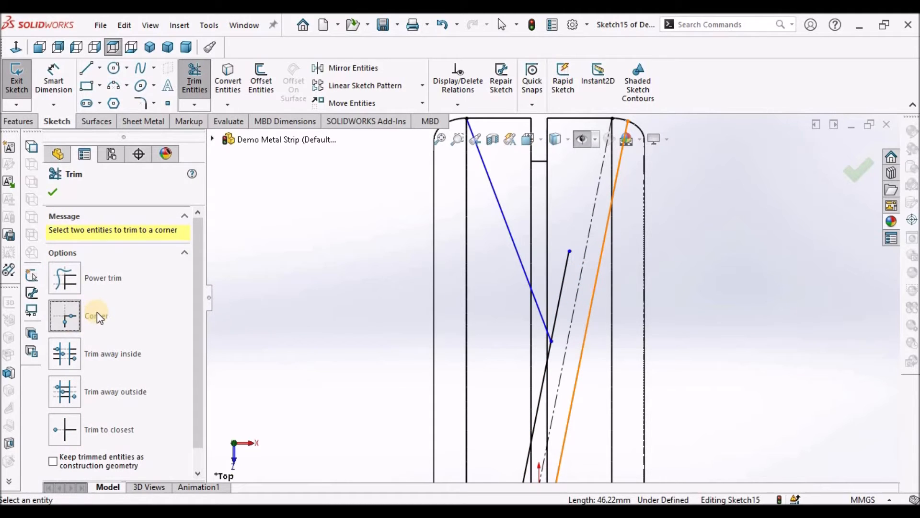
{"action": "left_click", "coordinate": [525, 282]}
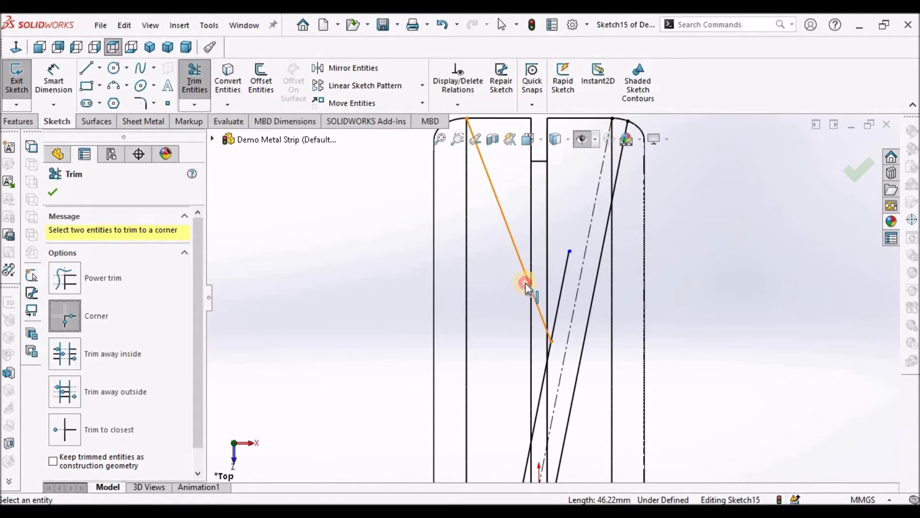
{"action": "left_click", "coordinate": [547, 360]}
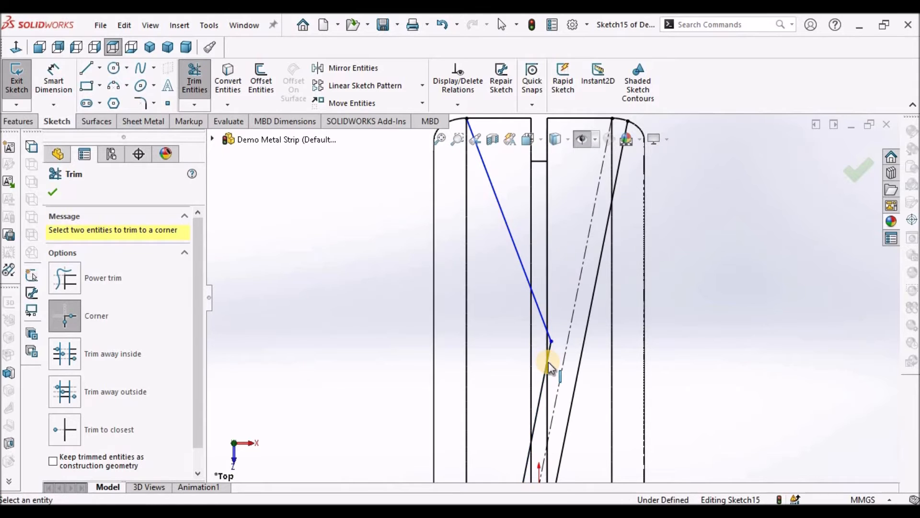
Trim the right offset line and the lower slanted line to a corner, keeping the offset line's upper part, and finish trimming
{"action": "scroll", "coordinate": [478, 358], "scroll_direction": "up", "scroll_amount": 5}
{"action": "scroll", "coordinate": [478, 358], "scroll_direction": "up", "scroll_amount": 2}
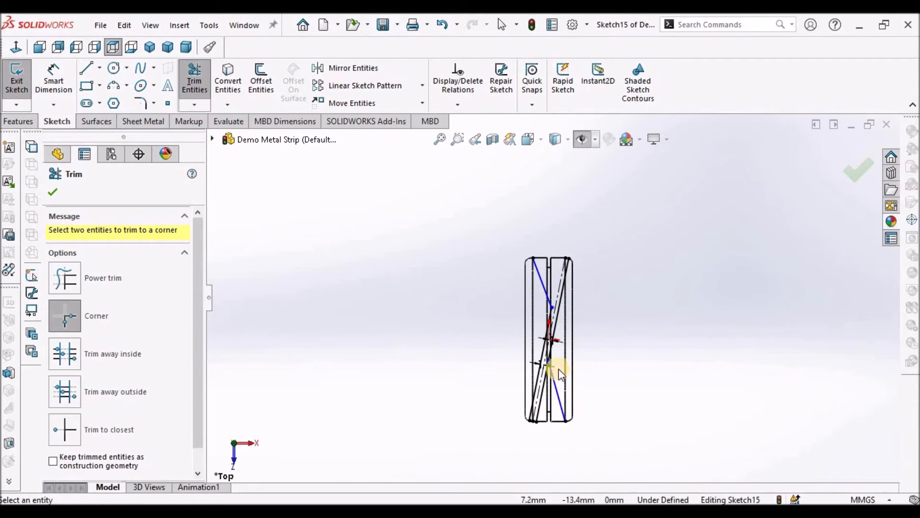
{"action": "scroll", "coordinate": [527, 355], "scroll_direction": "down", "scroll_amount": 8}
{"action": "left_click", "coordinate": [467, 286]}
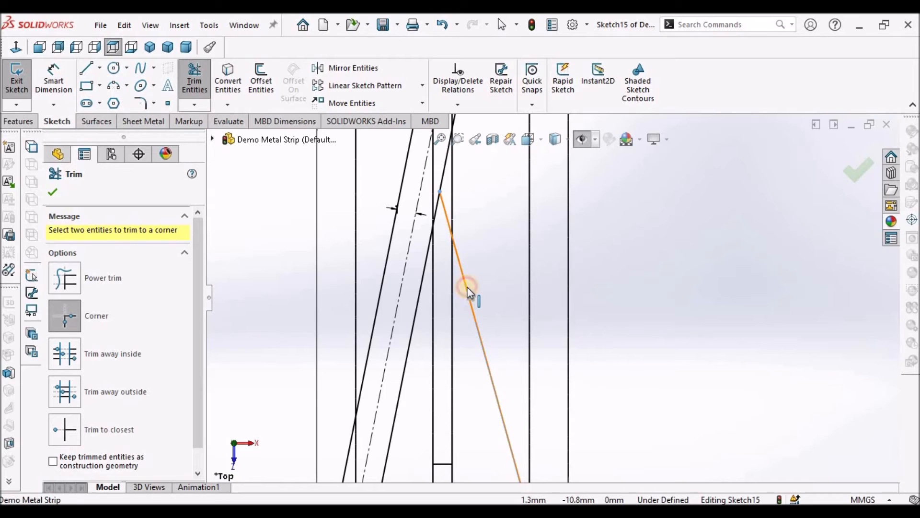
{"action": "left_click", "coordinate": [447, 169]}
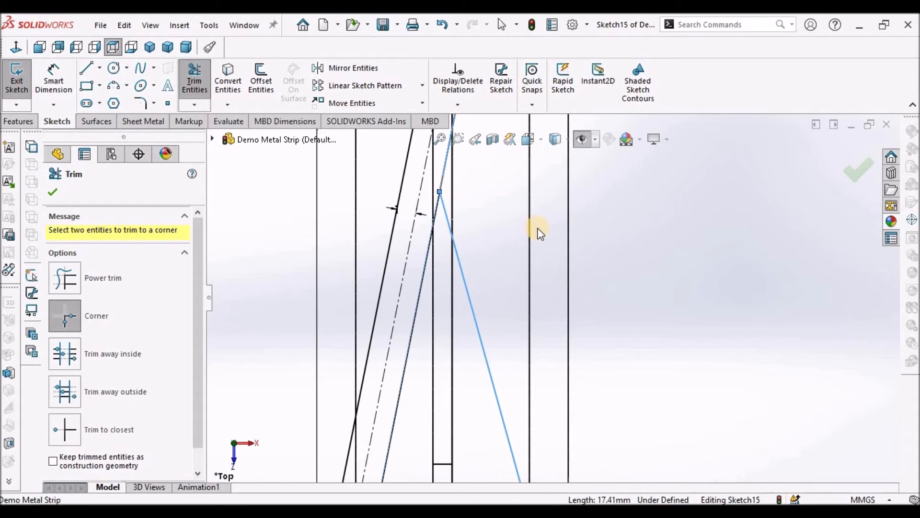
{"action": "scroll", "coordinate": [547, 249], "scroll_direction": "up", "scroll_amount": 4}
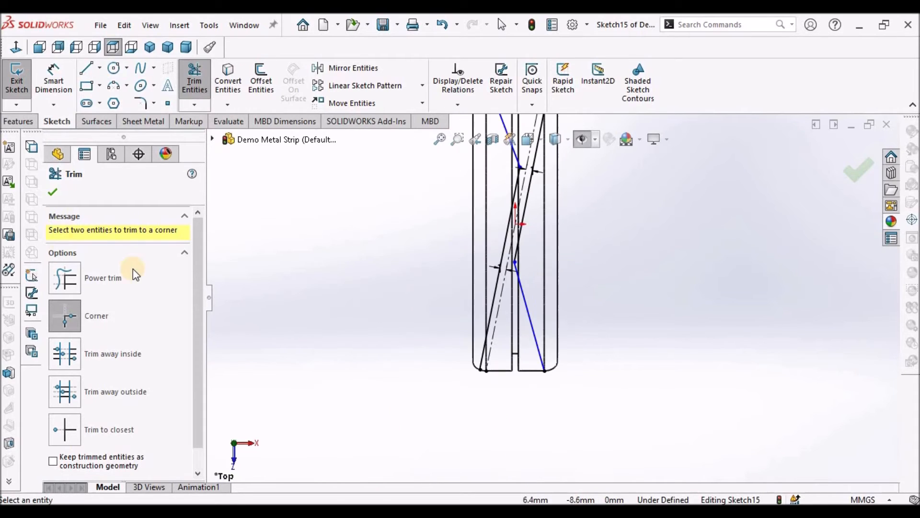
{"action": "left_click", "coordinate": [52, 186]}
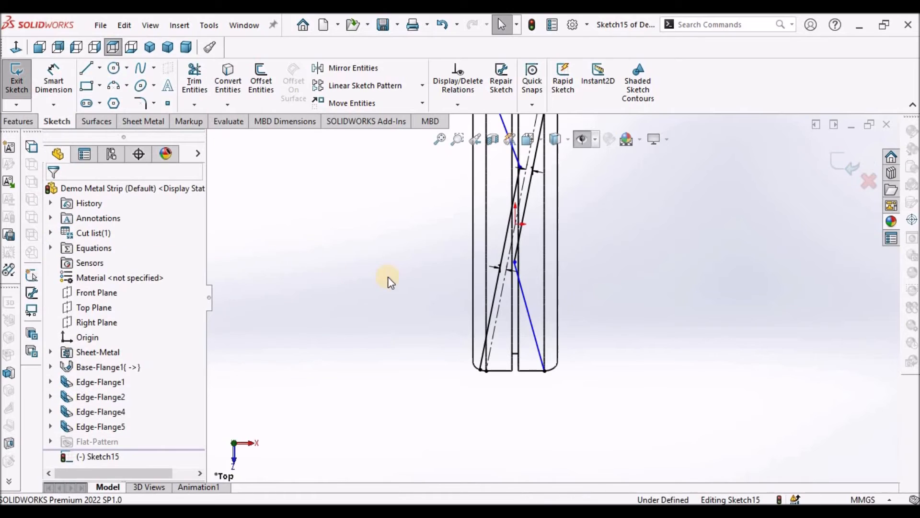
Make the upper and lower slanted lines equal in length
{"action": "scroll", "coordinate": [556, 295], "scroll_direction": "up", "scroll_amount": 4}
{"action": "scroll", "coordinate": [517, 229], "scroll_direction": "down", "scroll_amount": 5}
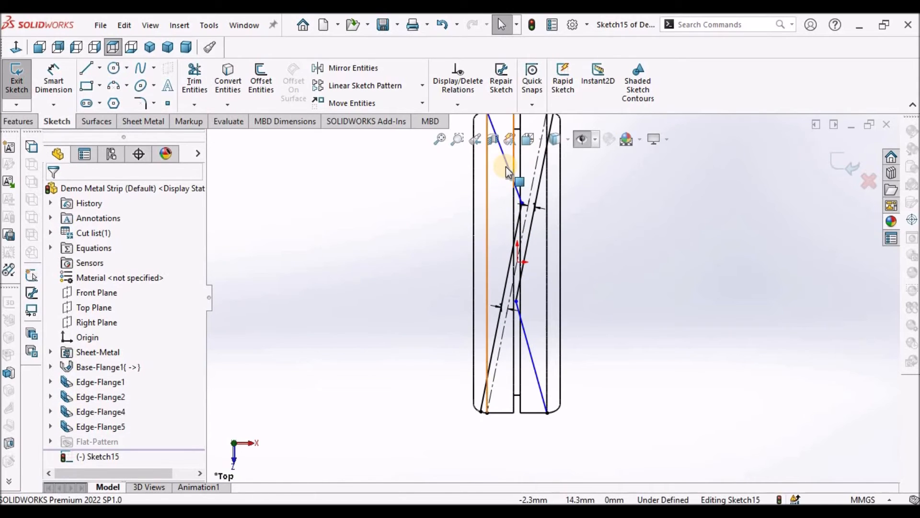
{"action": "left_click", "coordinate": [508, 172]}
{"action": "left_click", "coordinate": [532, 361], "text": "ctrl"}
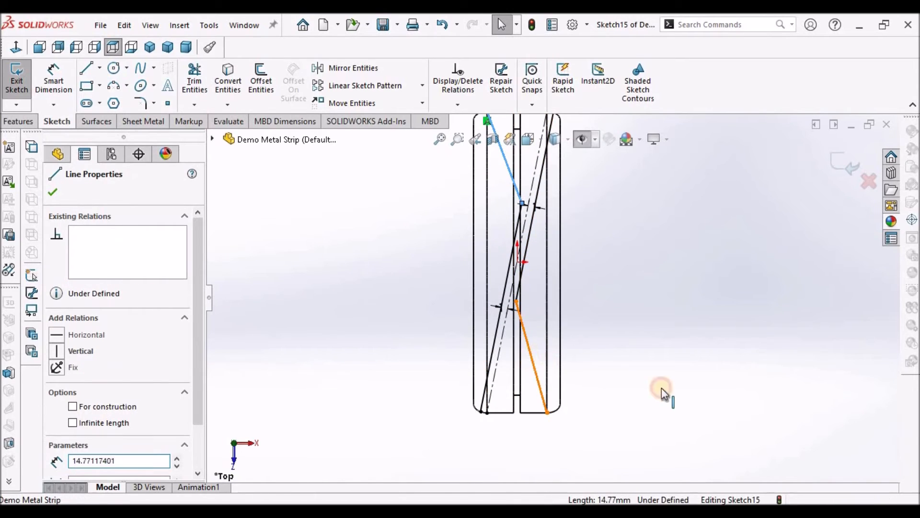
{"action": "left_click", "coordinate": [198, 415]}
{"action": "left_click", "coordinate": [62, 431]}
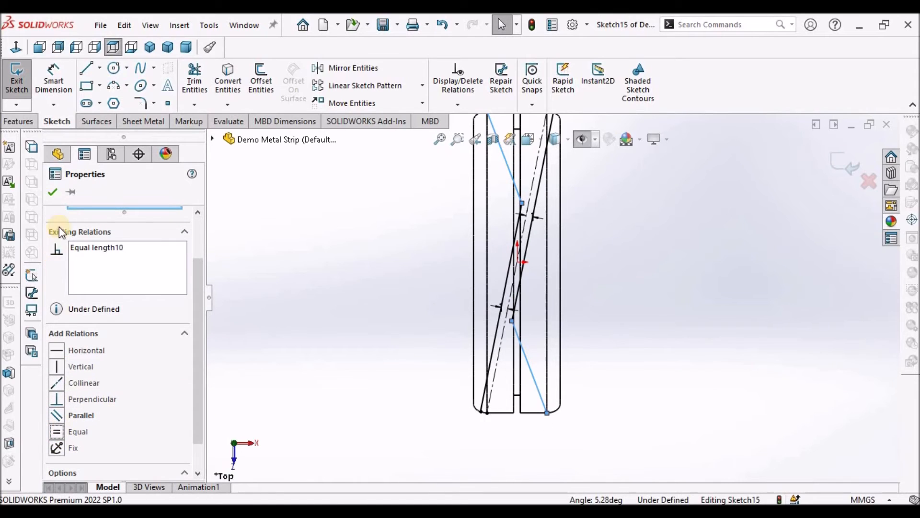
{"action": "left_click", "coordinate": [53, 192]}
Dimension the vertical distance from the strip's lower end edge to the lower profile corner as 16 mm
{"action": "left_click", "coordinate": [53, 79]}
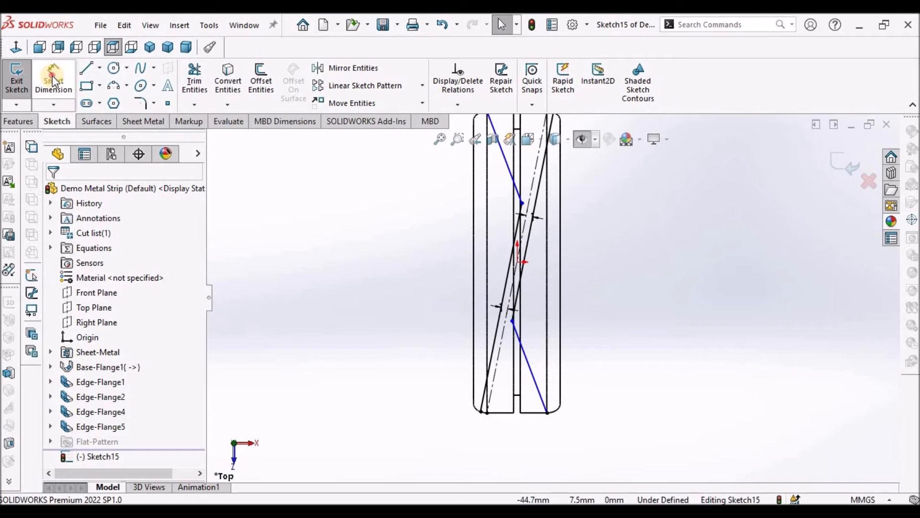
{"action": "left_click", "coordinate": [533, 413]}
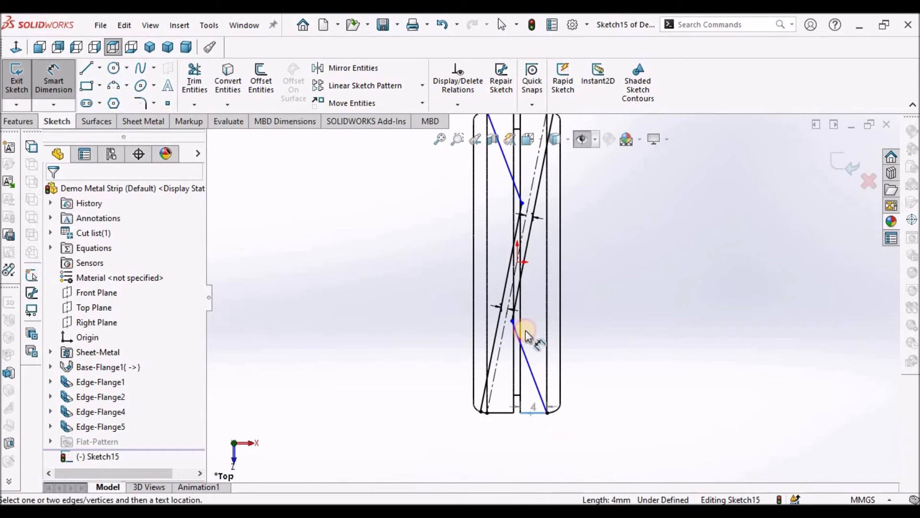
{"action": "left_click", "coordinate": [513, 321]}
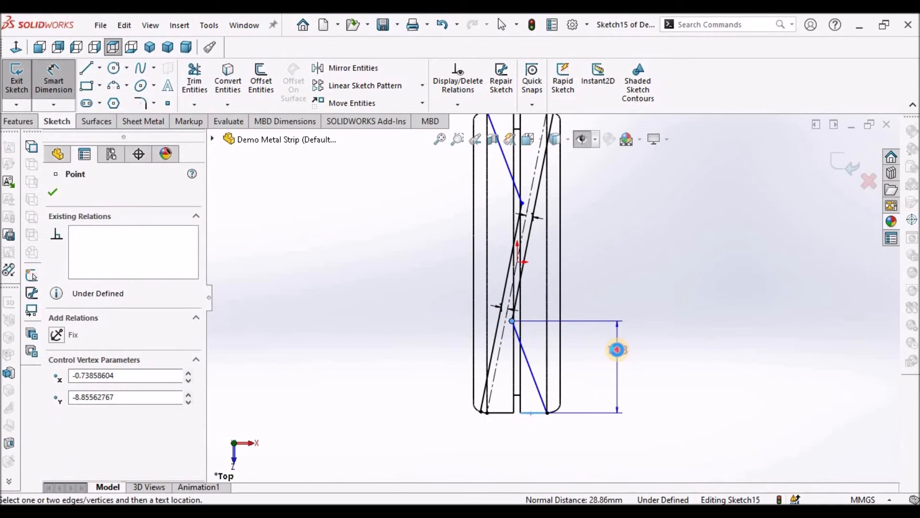
{"action": "left_click", "coordinate": [618, 353]}
{"action": "type", "text": "16"}
{"action": "key", "text": "Return"}
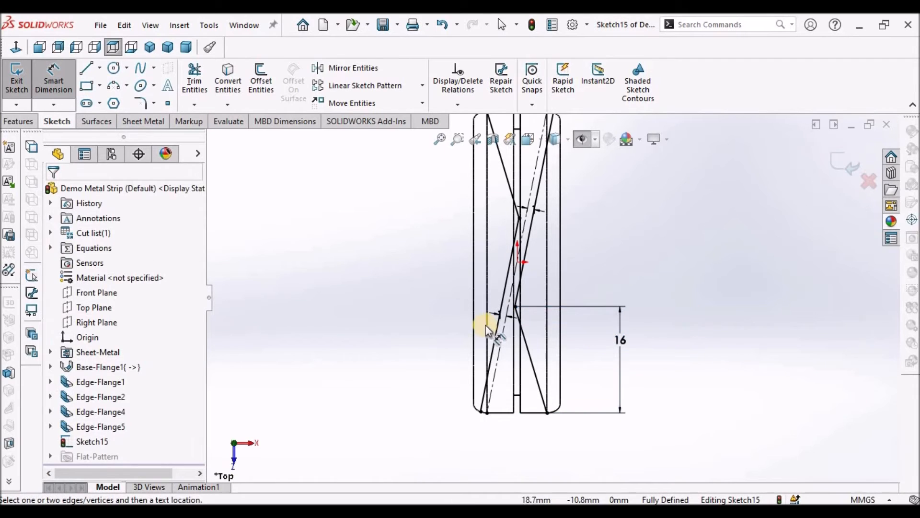
Set the display style to Shaded With Edges and examine the lower profile corner against the strip's centre gap from several views
{"action": "scroll", "coordinate": [487, 331], "scroll_direction": "down", "scroll_amount": 5}
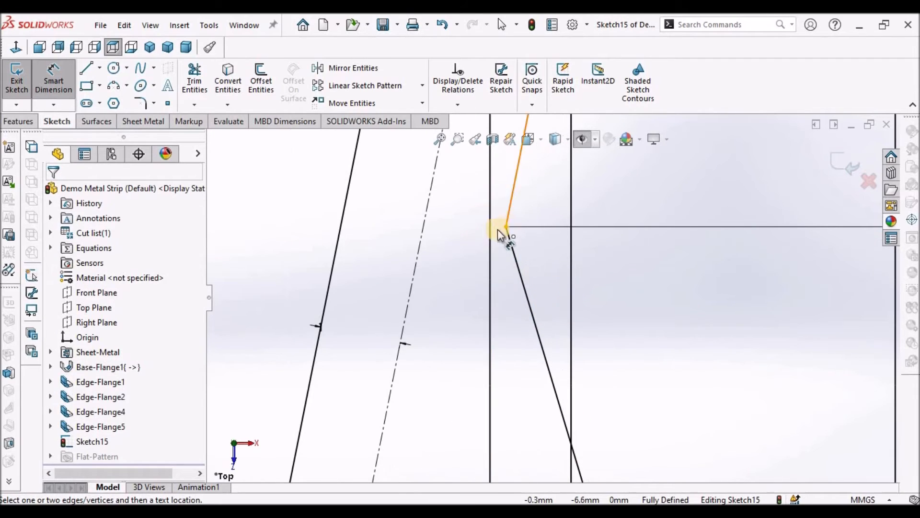
{"action": "scroll", "coordinate": [509, 231], "scroll_direction": "up", "scroll_amount": 2}
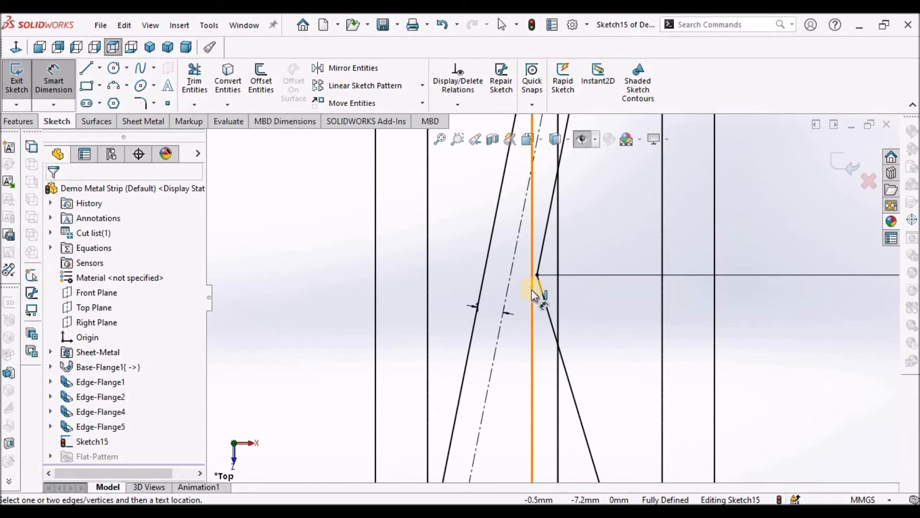
{"action": "scroll", "coordinate": [582, 300], "scroll_direction": "up", "scroll_amount": 6}
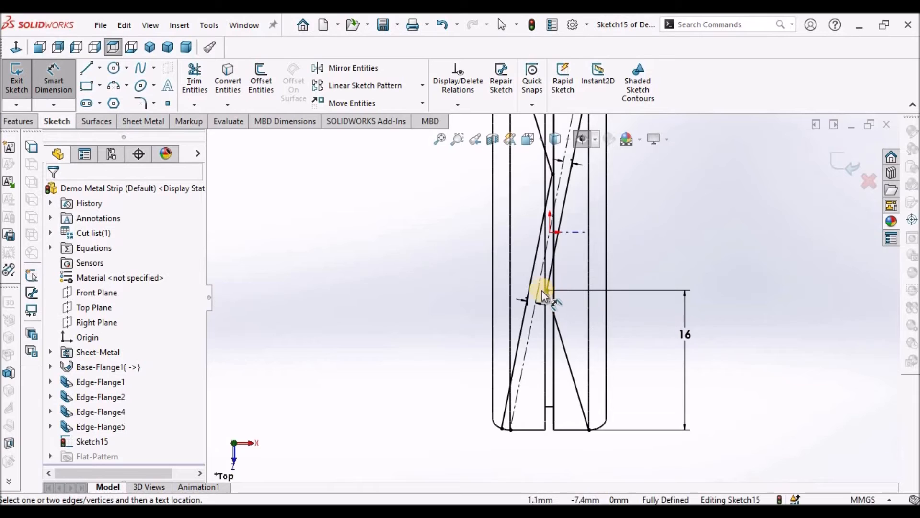
{"action": "scroll", "coordinate": [542, 290], "scroll_direction": "down", "scroll_amount": 6}
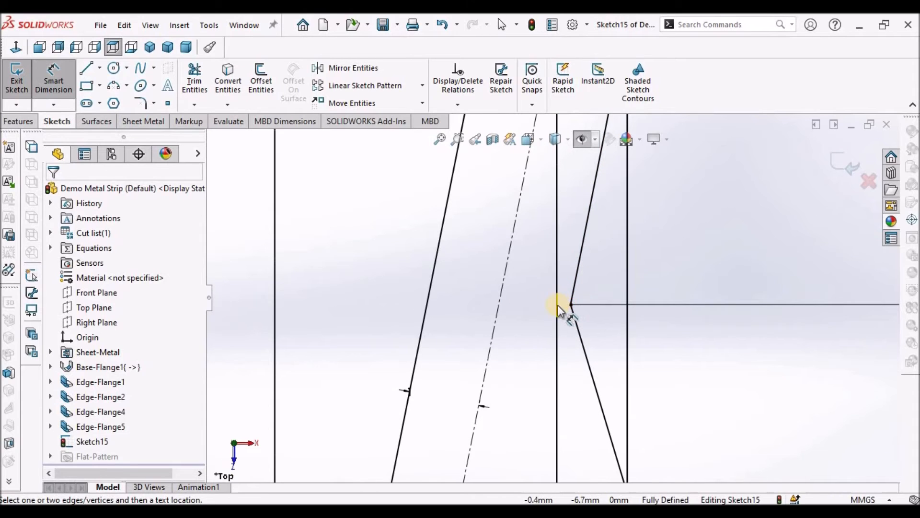
{"action": "left_click", "coordinate": [566, 139]}
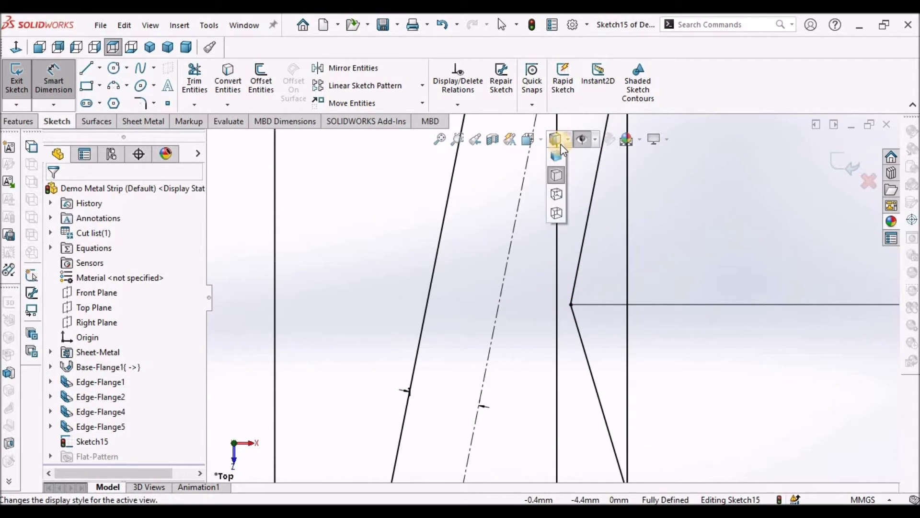
{"action": "left_click", "coordinate": [557, 156]}
{"action": "scroll", "coordinate": [594, 325], "scroll_direction": "up", "scroll_amount": 10}
{"action": "middle_click_drag", "start_coordinate": [594, 325], "coordinate": [577, 206]}
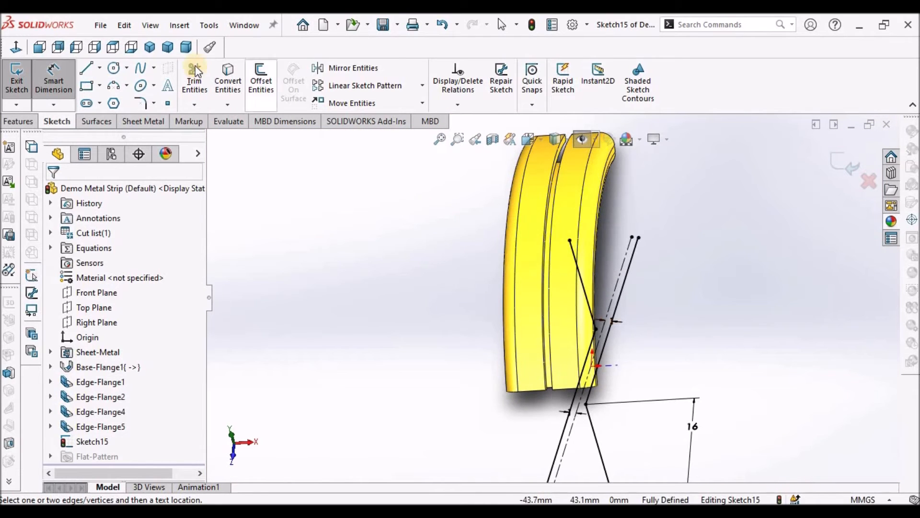
{"action": "left_click", "coordinate": [150, 46]}
{"action": "scroll", "coordinate": [525, 244], "scroll_direction": "down", "scroll_amount": 8}
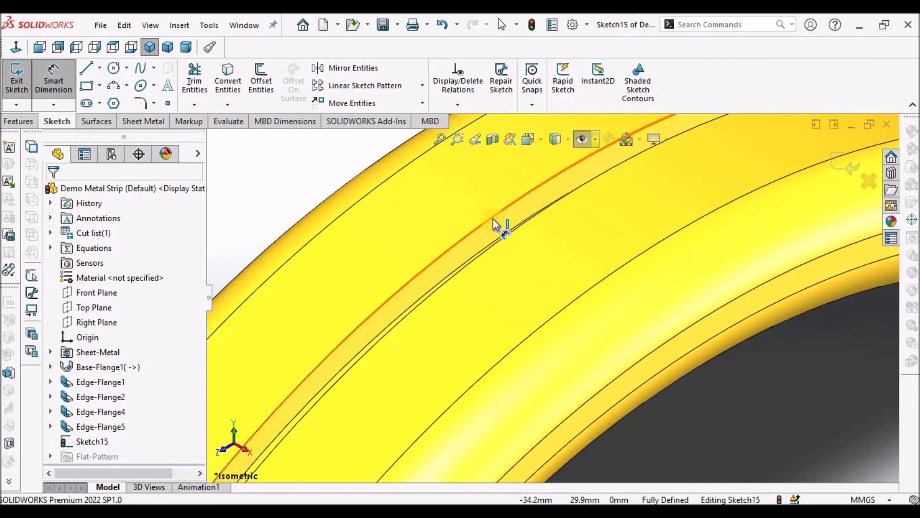
{"action": "left_click", "coordinate": [113, 48]}
{"action": "scroll", "coordinate": [524, 341], "scroll_direction": "down", "scroll_amount": 3}
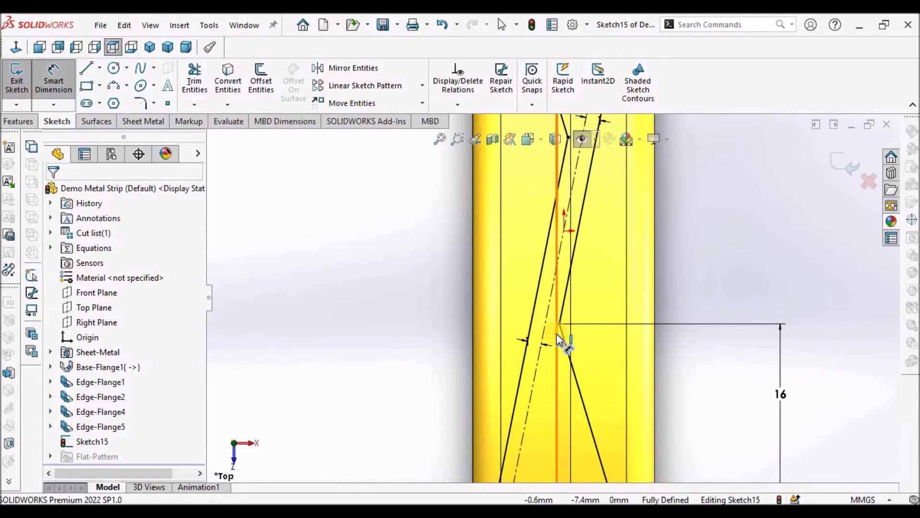
{"action": "left_click", "coordinate": [557, 337]}
{"action": "scroll", "coordinate": [558, 335], "scroll_direction": "down", "scroll_amount": 2}
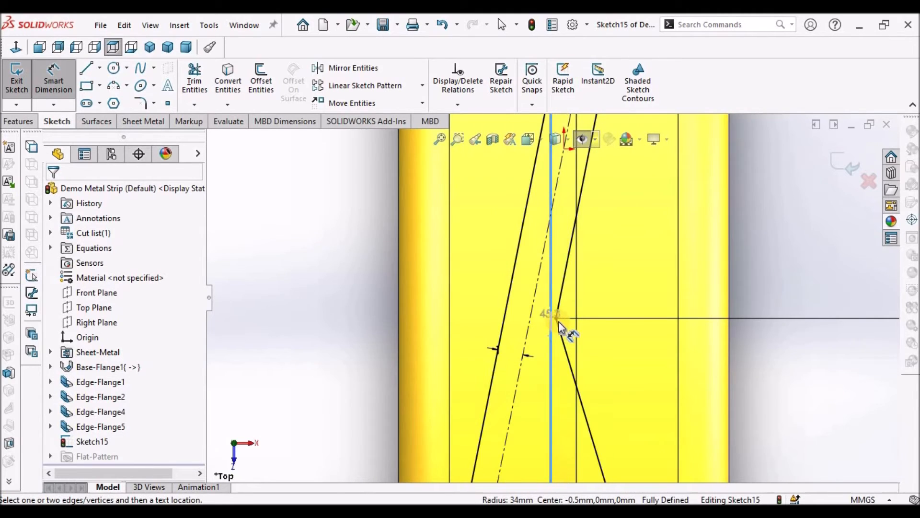
{"action": "scroll", "coordinate": [556, 325], "scroll_direction": "down", "scroll_amount": 3}
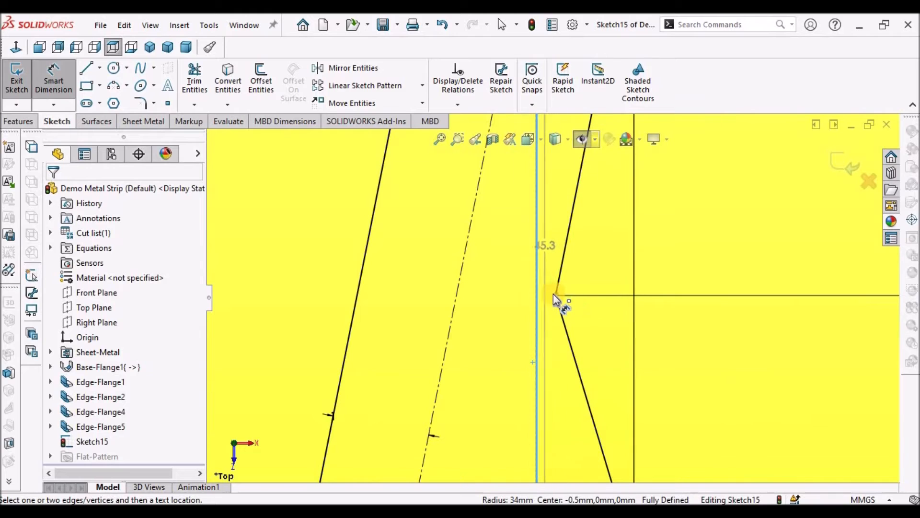
{"action": "left_click", "coordinate": [556, 295]}
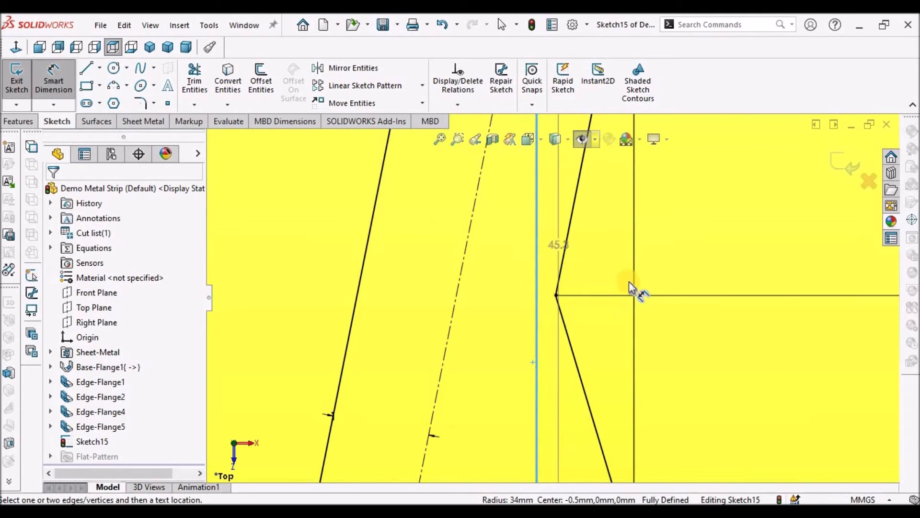
{"action": "key", "text": "Escape"}
Sketch a 3-point arc bulging beyond the strip's upper end, joining the upper slanted line's end to the right offset line's end
{"action": "scroll", "coordinate": [551, 309], "scroll_direction": "up", "scroll_amount": 4}
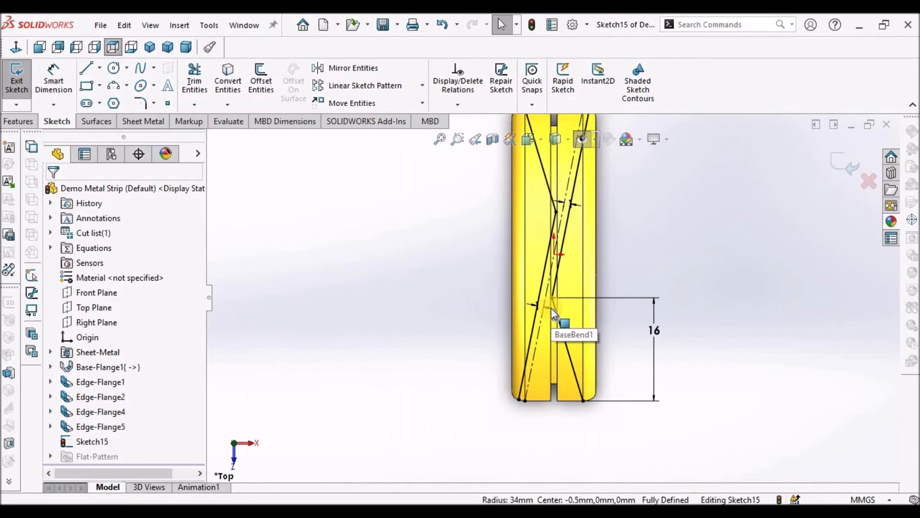
{"action": "scroll", "coordinate": [552, 313], "scroll_direction": "up", "scroll_amount": 2}
{"action": "scroll", "coordinate": [581, 205], "scroll_direction": "up", "scroll_amount": 1}
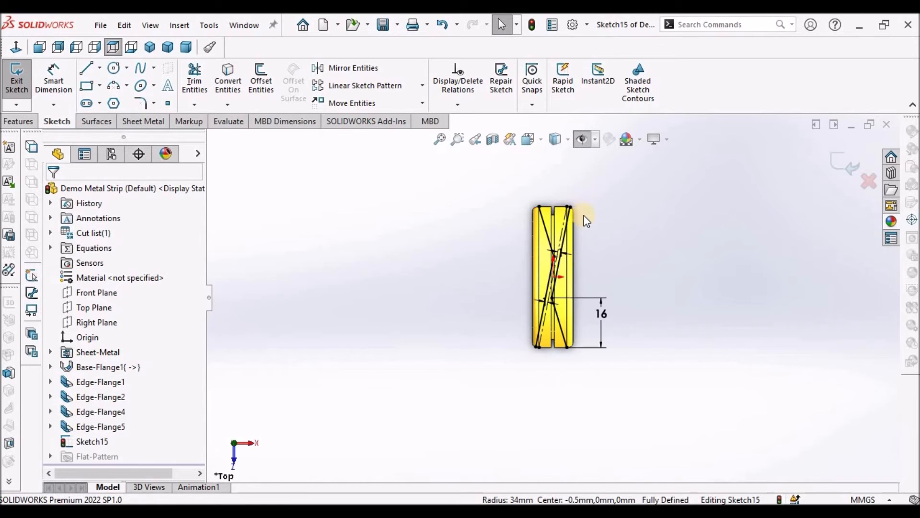
{"action": "scroll", "coordinate": [575, 236], "scroll_direction": "down", "scroll_amount": 5}
{"action": "scroll", "coordinate": [569, 245], "scroll_direction": "down", "scroll_amount": 1}
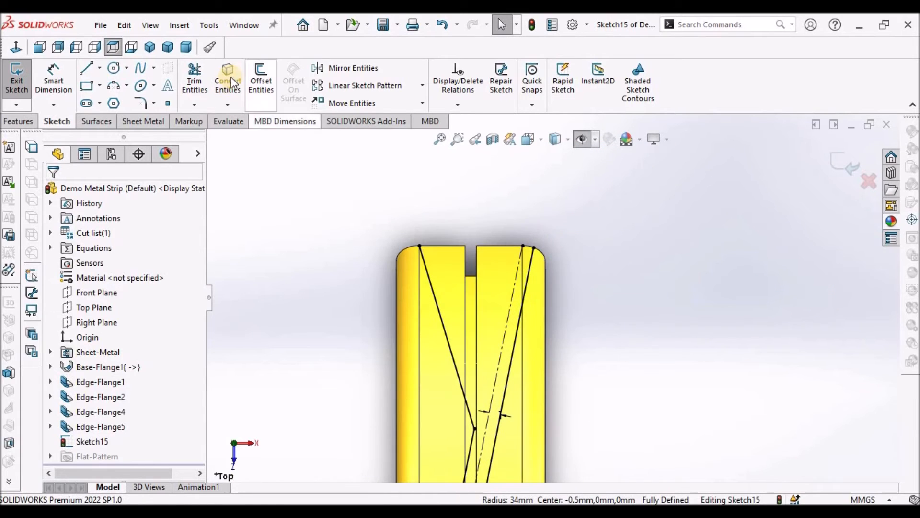
{"action": "left_click", "coordinate": [114, 86]}
{"action": "left_click", "coordinate": [420, 245]}
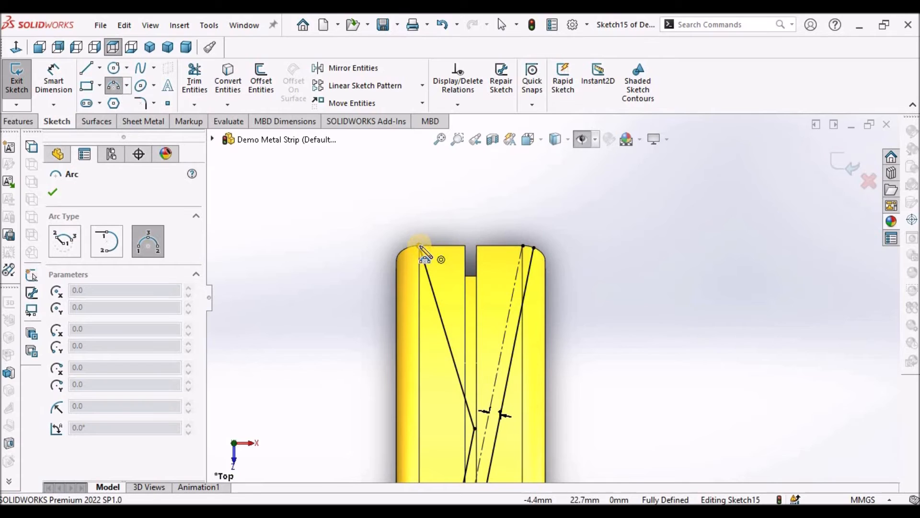
{"action": "left_click", "coordinate": [524, 245]}
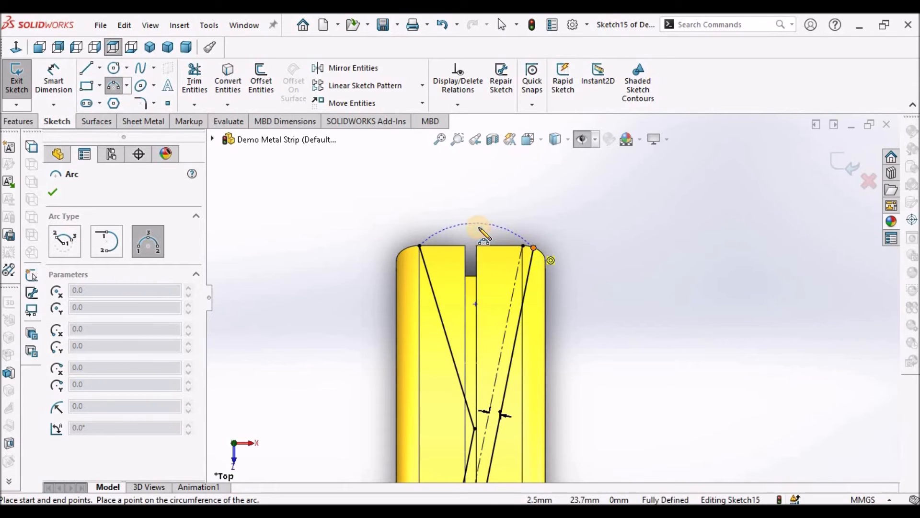
{"action": "left_click", "coordinate": [487, 222]}
Sketch a 3-point arc bulging beyond the strip's lower end, joining the left offset line's end to the lower slanted line's end, and finish drawing arcs
{"action": "scroll", "coordinate": [612, 272], "scroll_direction": "up", "scroll_amount": 5}
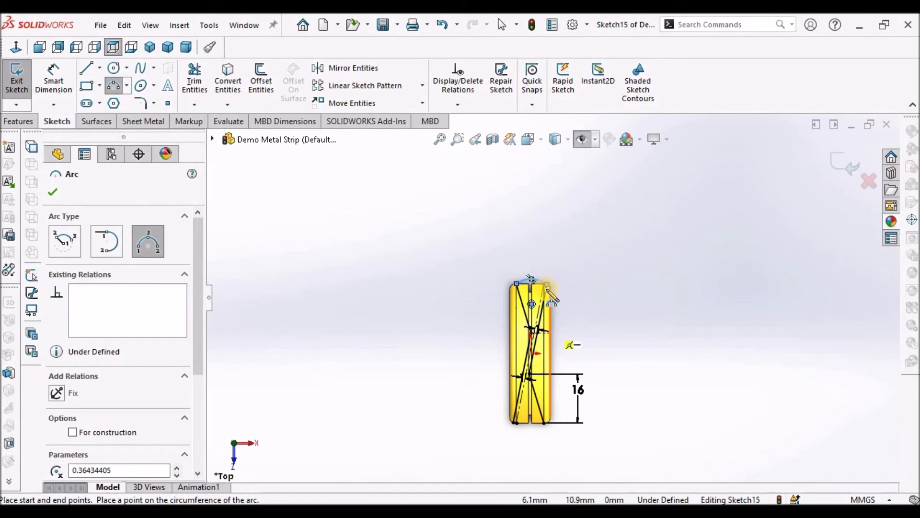
{"action": "scroll", "coordinate": [546, 295], "scroll_direction": "down", "scroll_amount": 8}
{"action": "scroll", "coordinate": [551, 294], "scroll_direction": "up", "scroll_amount": 8}
{"action": "scroll", "coordinate": [561, 426], "scroll_direction": "down", "scroll_amount": 6}
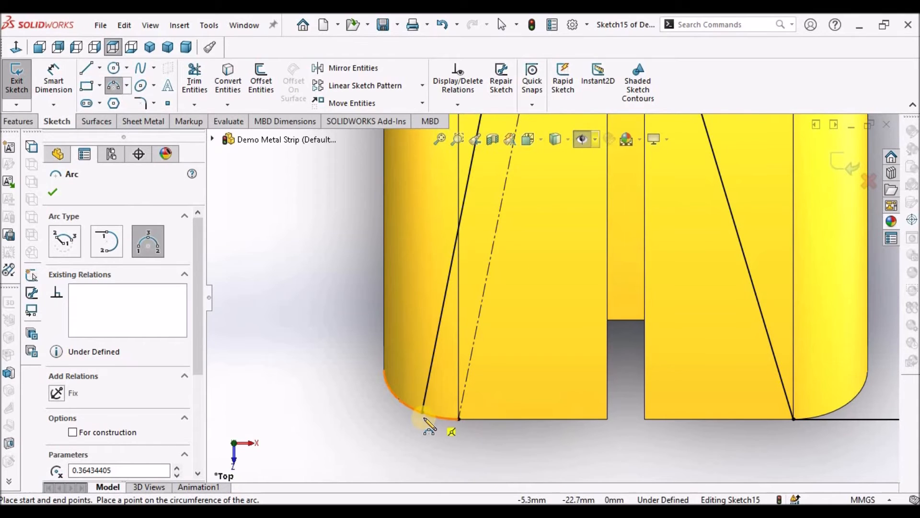
{"action": "left_click", "coordinate": [422, 411]}
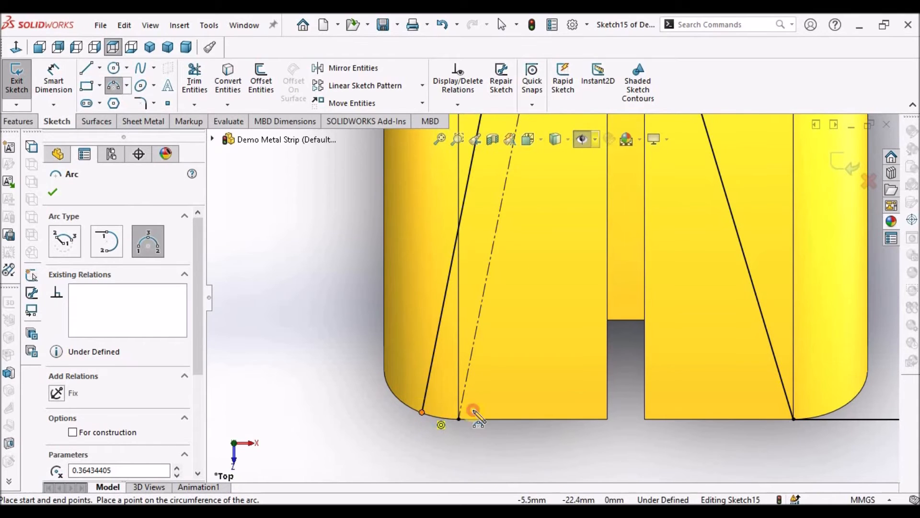
{"action": "left_click", "coordinate": [793, 420]}
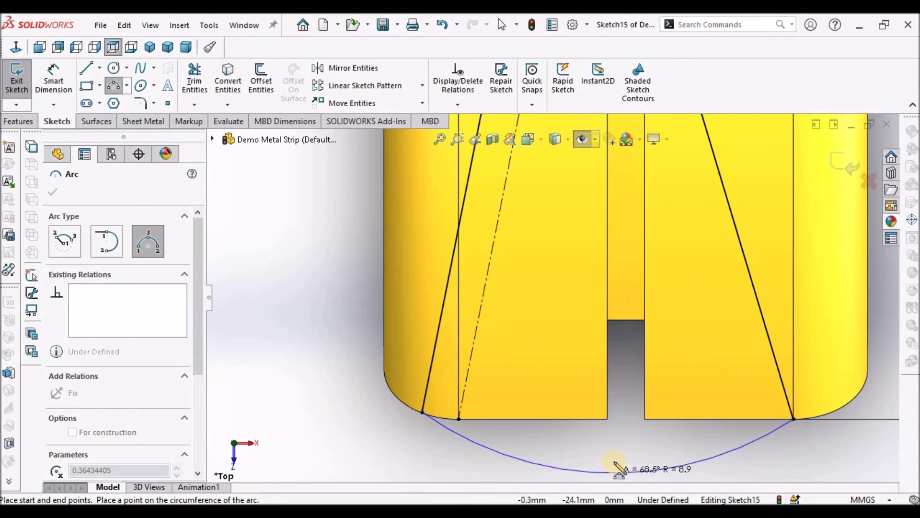
{"action": "scroll", "coordinate": [609, 431], "scroll_direction": "up", "scroll_amount": 5}
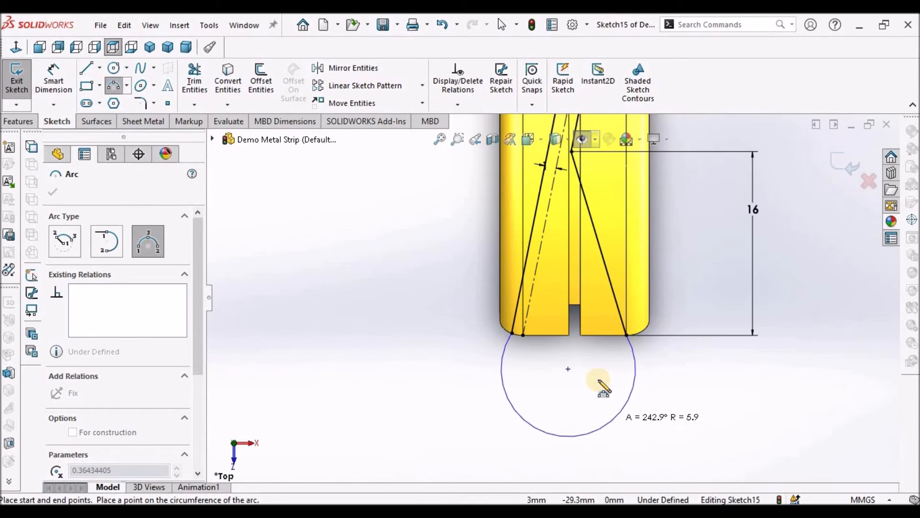
{"action": "left_click", "coordinate": [592, 354]}
{"action": "right_click", "coordinate": [352, 282]}
{"action": "left_click", "coordinate": [361, 286]}
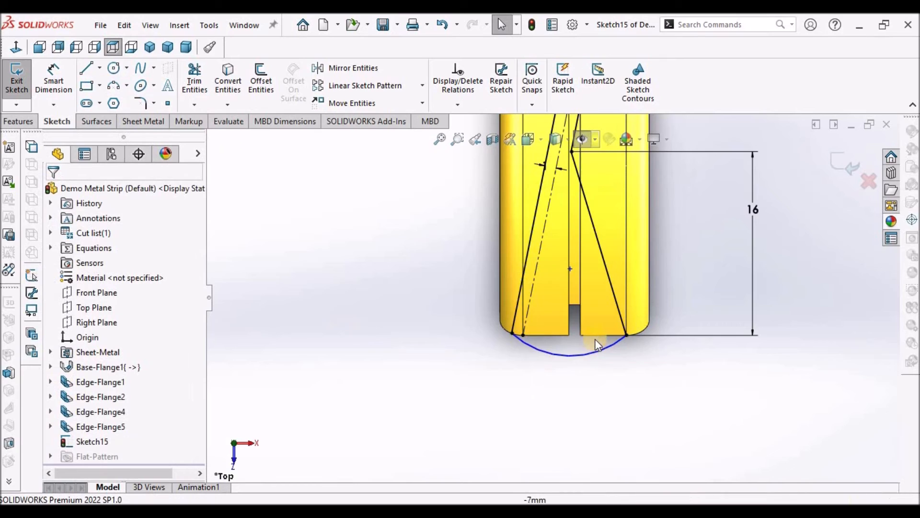
Start an Extruded Cut from the closed diagonal profile sketch and set its end condition to Blind
{"action": "scroll", "coordinate": [570, 244], "scroll_direction": "up", "scroll_amount": 4}
{"action": "scroll", "coordinate": [582, 211], "scroll_direction": "up", "scroll_amount": 3}
{"action": "scroll", "coordinate": [568, 185], "scroll_direction": "down", "scroll_amount": 2}
{"action": "left_click", "coordinate": [695, 209]}
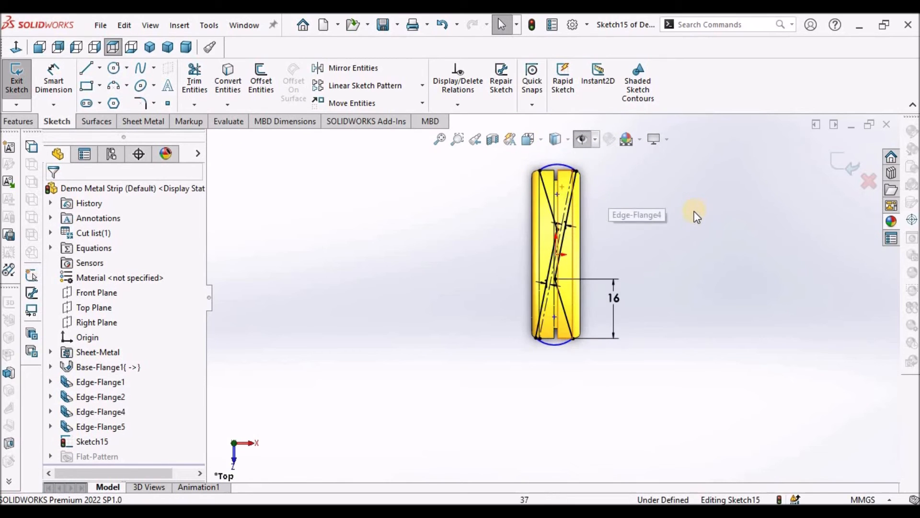
{"action": "left_click", "coordinate": [20, 122]}
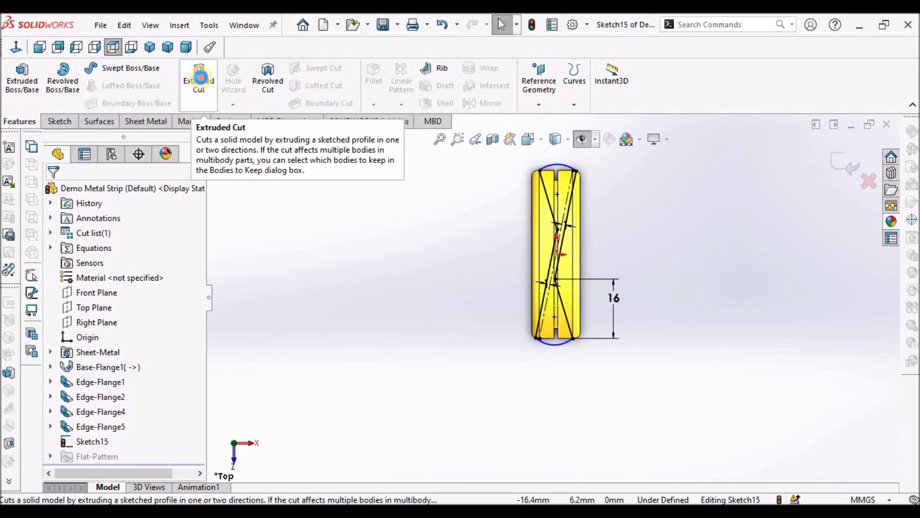
{"action": "left_click", "coordinate": [201, 82]}
{"action": "middle_click_drag", "start_coordinate": [582, 391], "coordinate": [578, 415]}
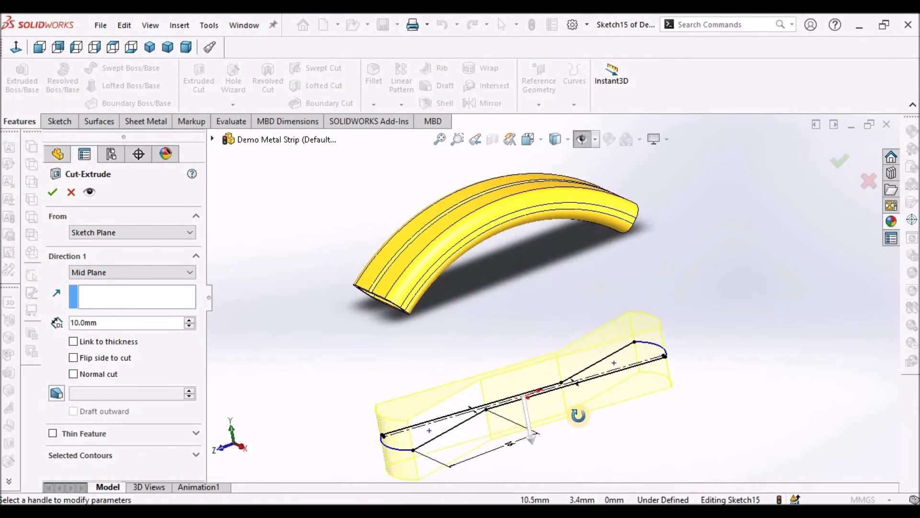
{"action": "left_click", "coordinate": [189, 275]}
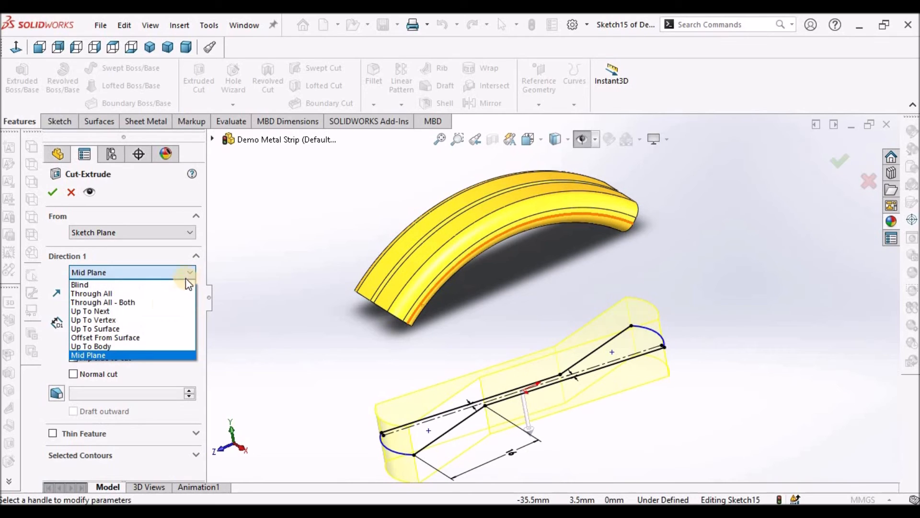
{"action": "left_click", "coordinate": [160, 284]}
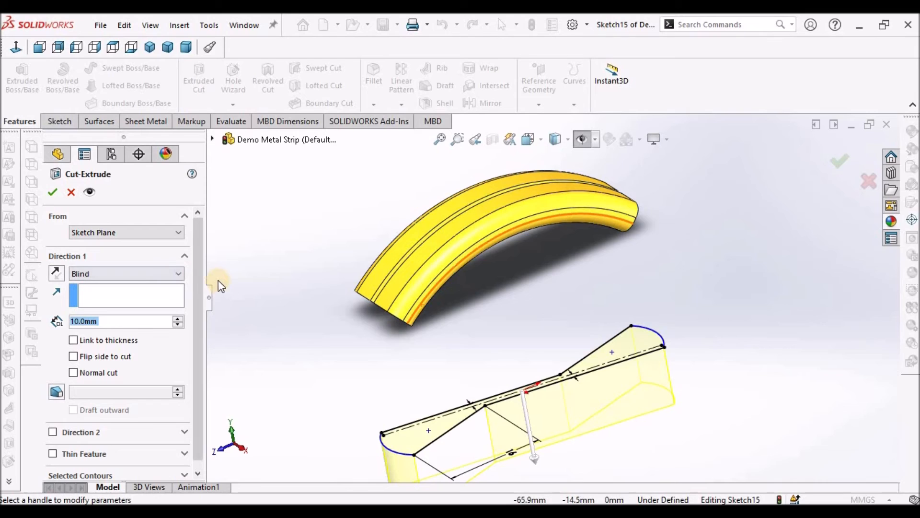
Start the cut at an offset of 40 mm from the sketch plane and check the preview from the right
{"action": "left_click", "coordinate": [179, 232]}
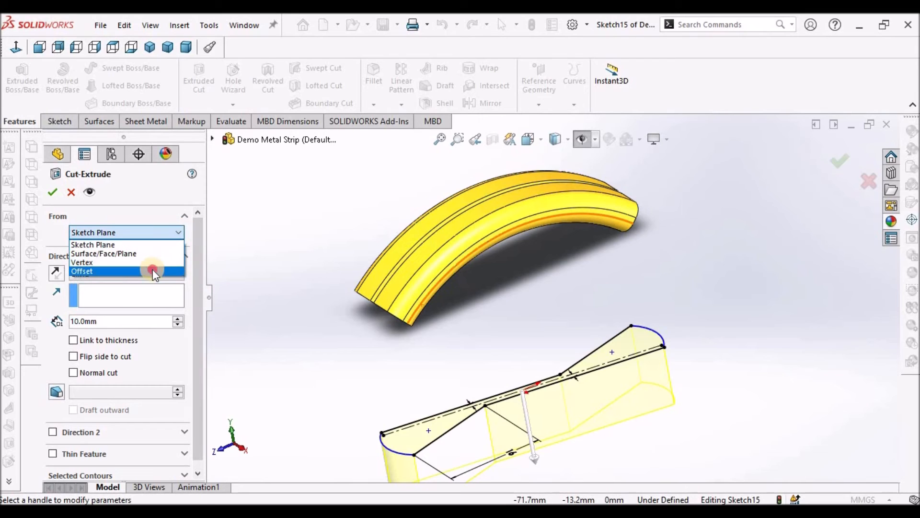
{"action": "left_click", "coordinate": [153, 269]}
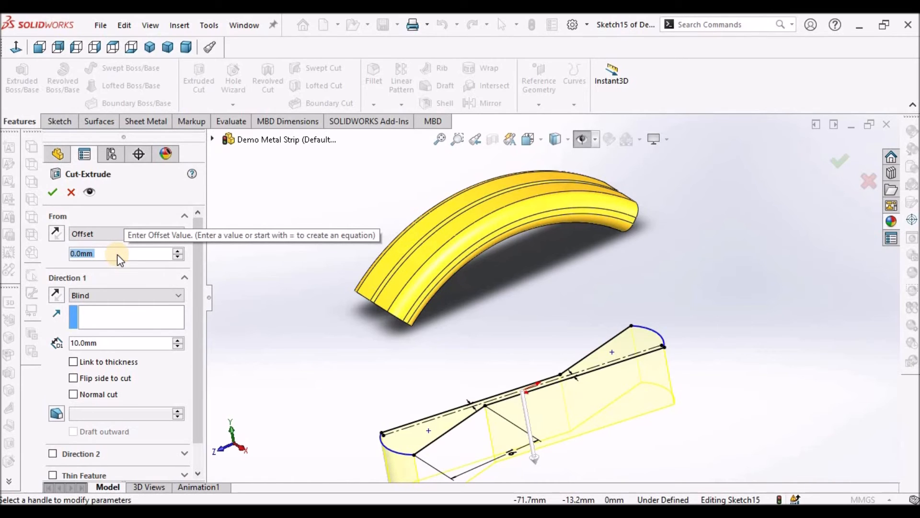
{"action": "type", "text": "40"}
{"action": "key", "text": "Return"}
{"action": "mouse_move", "coordinate": [371, 239]}
{"action": "middle_mouse_down"}
{"action": "mouse_move", "coordinate": [415, 237]}
{"action": "mouse_move", "coordinate": [536, 274]}
{"action": "mouse_move", "coordinate": [559, 267]}
{"action": "mouse_move", "coordinate": [544, 248]}
{"action": "middle_mouse_up"}
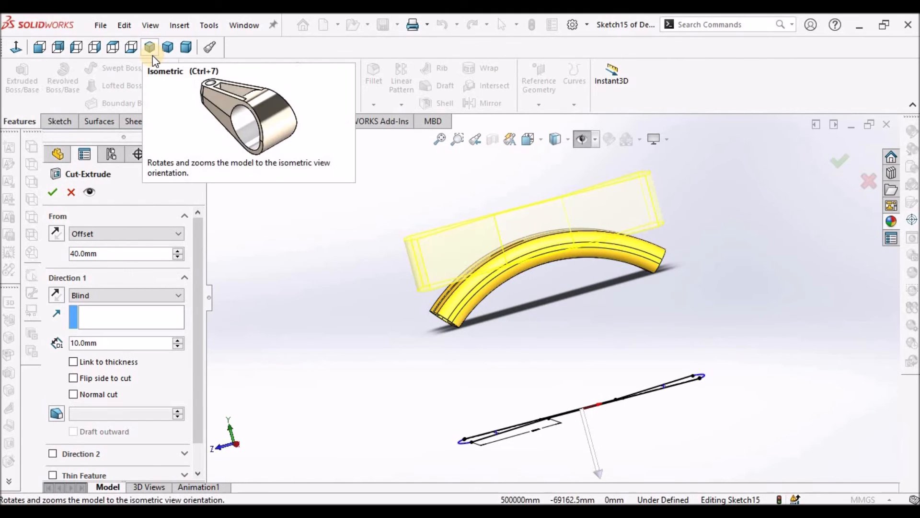
{"action": "left_click", "coordinate": [95, 48]}
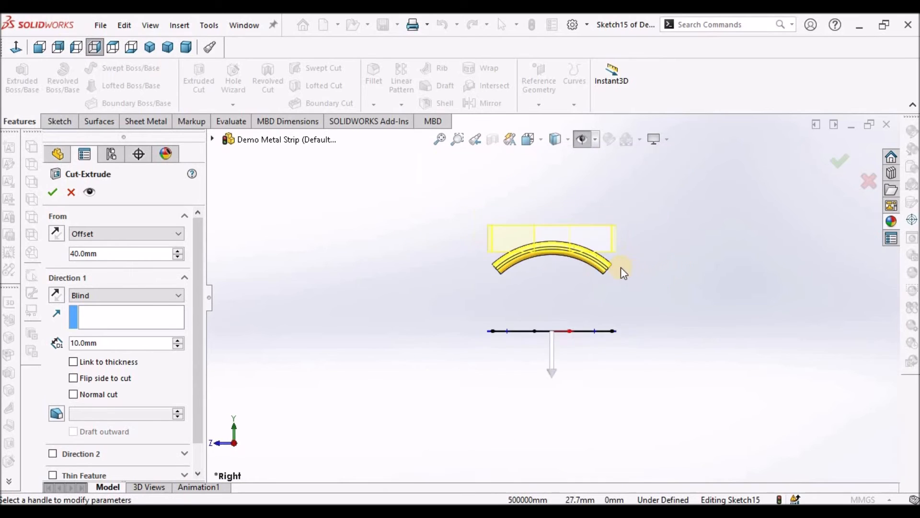
{"action": "scroll", "coordinate": [534, 258], "scroll_direction": "down", "scroll_amount": 3}
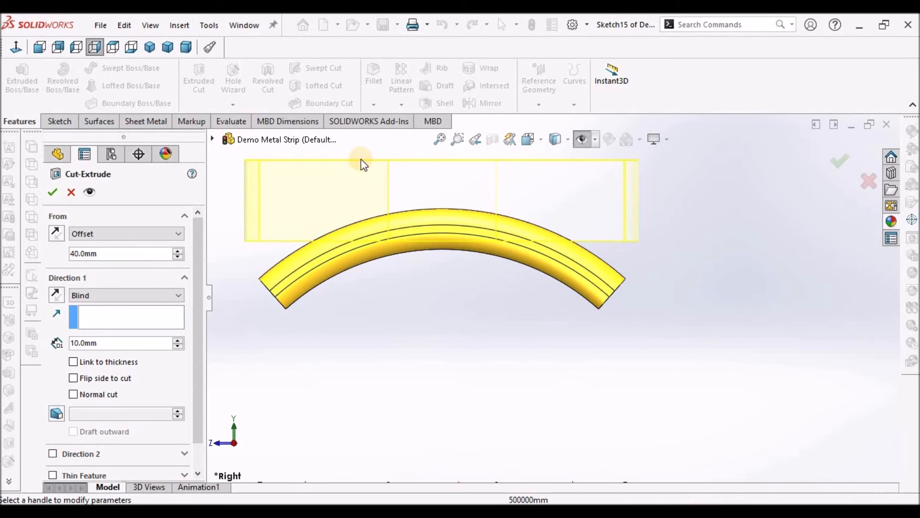
Set the cut's end condition to Up To Surface, ending at the inner face of the strip's curved base
{"action": "left_click", "coordinate": [179, 297]}
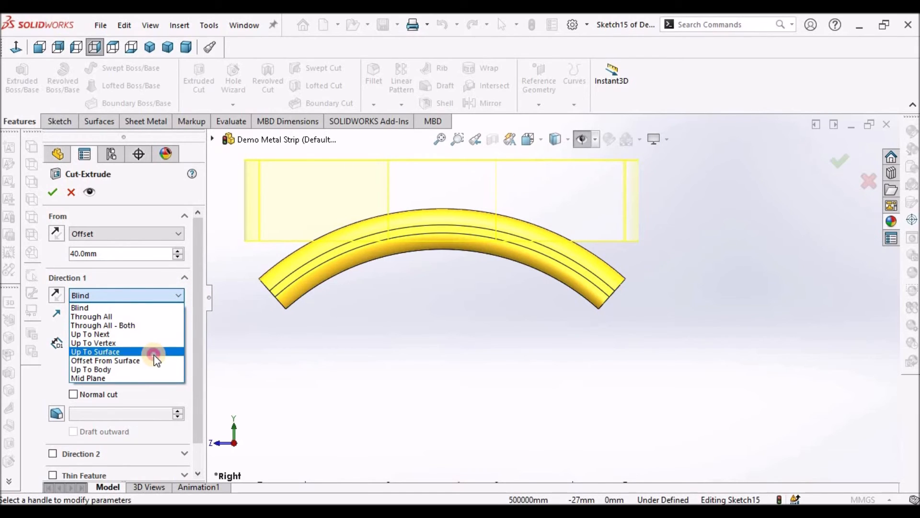
{"action": "left_click", "coordinate": [153, 353]}
{"action": "scroll", "coordinate": [481, 274], "scroll_direction": "up", "scroll_amount": 3}
{"action": "mouse_move", "coordinate": [481, 275]}
{"action": "middle_mouse_down"}
{"action": "mouse_move", "coordinate": [507, 376]}
{"action": "mouse_move", "coordinate": [466, 311]}
{"action": "mouse_move", "coordinate": [440, 302]}
{"action": "mouse_move", "coordinate": [479, 267]}
{"action": "mouse_move", "coordinate": [527, 310]}
{"action": "middle_mouse_up"}
{"action": "scroll", "coordinate": [535, 316], "scroll_direction": "down", "scroll_amount": 6}
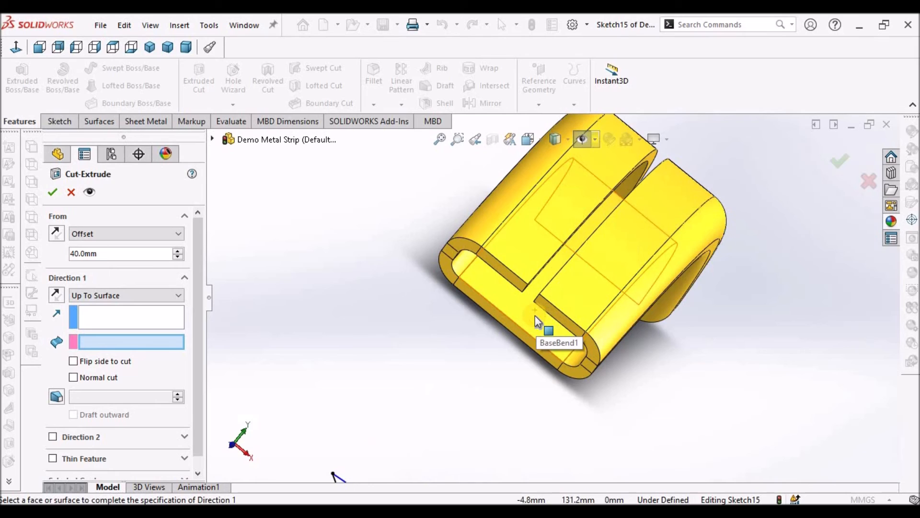
{"action": "left_click", "coordinate": [535, 315]}
{"action": "scroll", "coordinate": [542, 319], "scroll_direction": "up", "scroll_amount": 8}
{"action": "mouse_move", "coordinate": [634, 324]}
{"action": "middle_mouse_down"}
{"action": "mouse_move", "coordinate": [578, 282]}
{"action": "mouse_move", "coordinate": [565, 283]}
{"action": "middle_mouse_up"}
{"action": "left_click", "coordinate": [95, 46]}
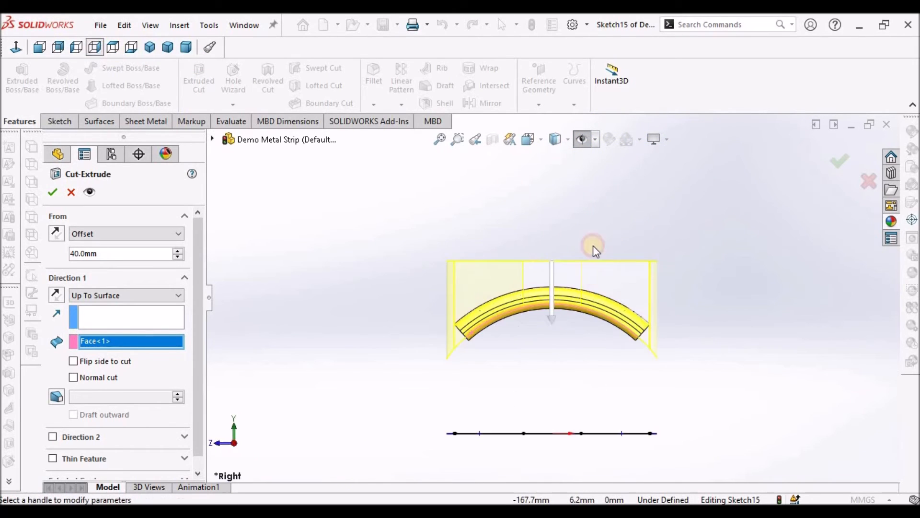
Check the cut preview against the strip's inner face from several views and accept the cut
{"action": "scroll", "coordinate": [557, 273], "scroll_direction": "down", "scroll_amount": 4}
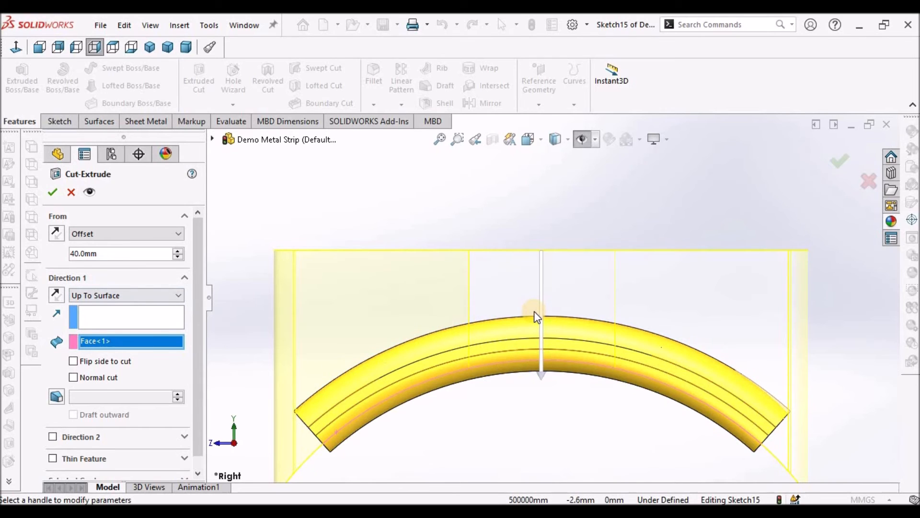
{"action": "scroll", "coordinate": [534, 312], "scroll_direction": "up", "scroll_amount": 5}
{"action": "middle_click_drag", "start_coordinate": [539, 308], "coordinate": [576, 365]}
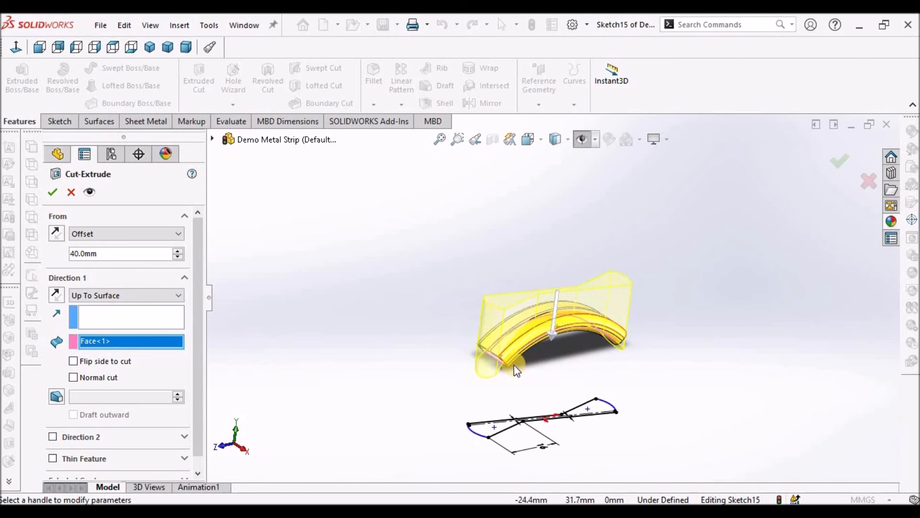
{"action": "scroll", "coordinate": [508, 284], "scroll_direction": "down", "scroll_amount": 5}
{"action": "scroll", "coordinate": [527, 202], "scroll_direction": "up", "scroll_amount": 4}
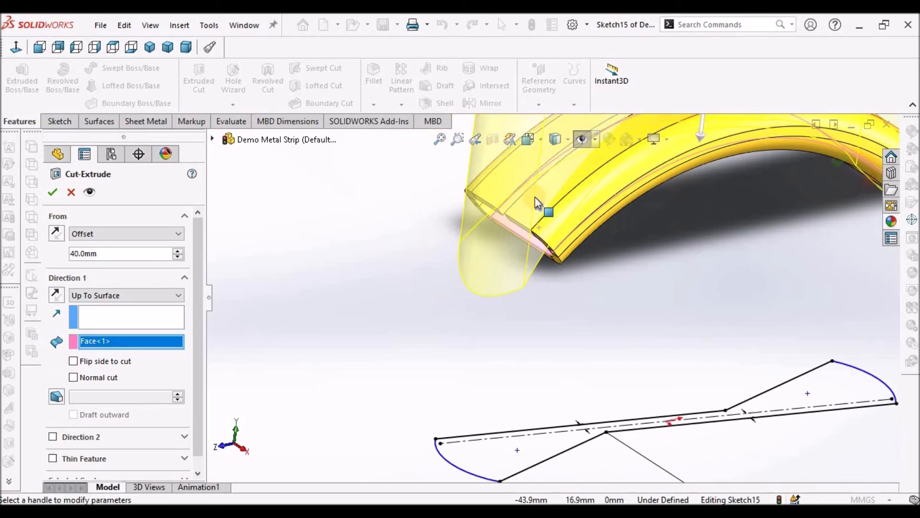
{"action": "scroll", "coordinate": [547, 249], "scroll_direction": "down", "scroll_amount": 5}
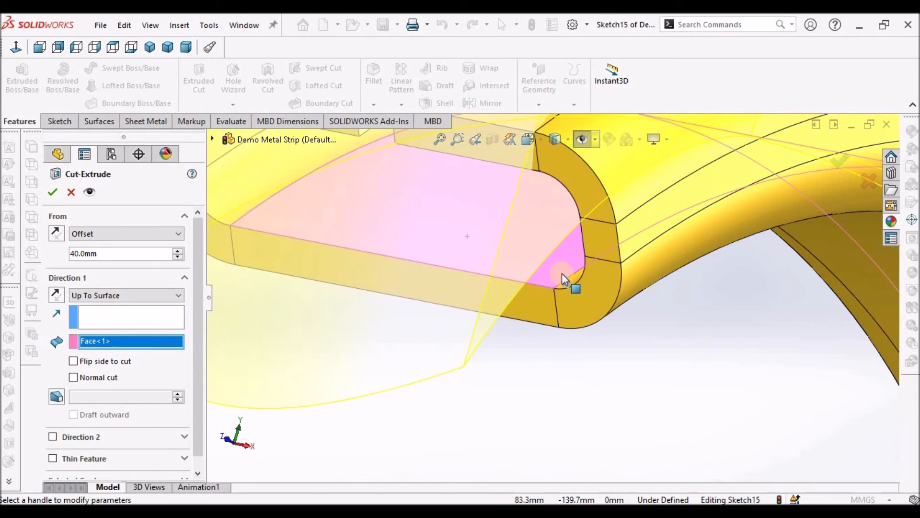
{"action": "scroll", "coordinate": [566, 335], "scroll_direction": "up", "scroll_amount": 5}
{"action": "mouse_move", "coordinate": [566, 335]}
{"action": "middle_mouse_down"}
{"action": "mouse_move", "coordinate": [545, 370]}
{"action": "mouse_move", "coordinate": [616, 378]}
{"action": "middle_mouse_up"}
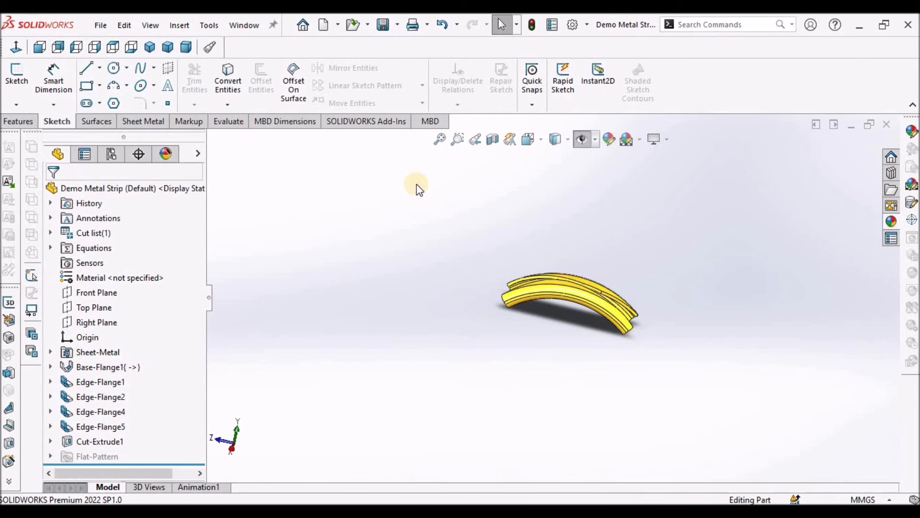
Inspect the cut strip, switch to the Demo Assem1 assembly, and save it together with the modified Demo Metal Strip part
{"action": "middle_click_drag", "start_coordinate": [572, 239], "coordinate": [384, 175]}
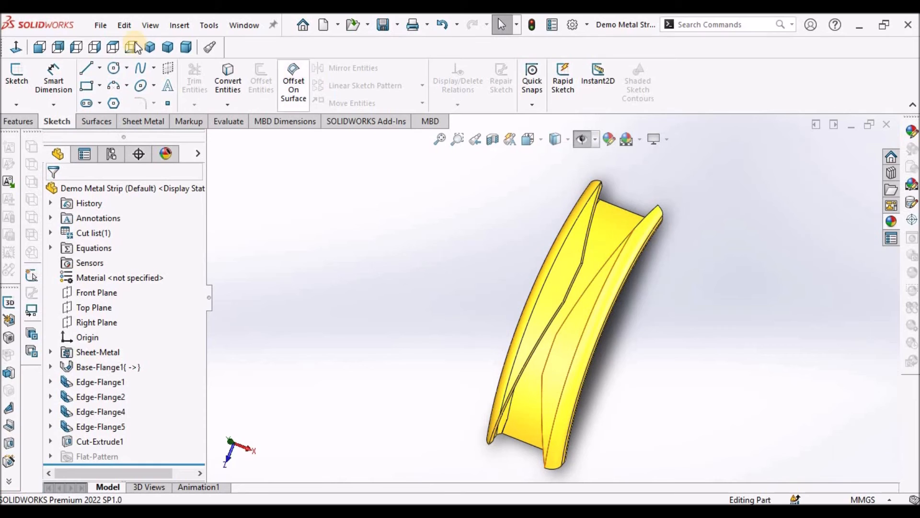
{"action": "left_click", "coordinate": [185, 47]}
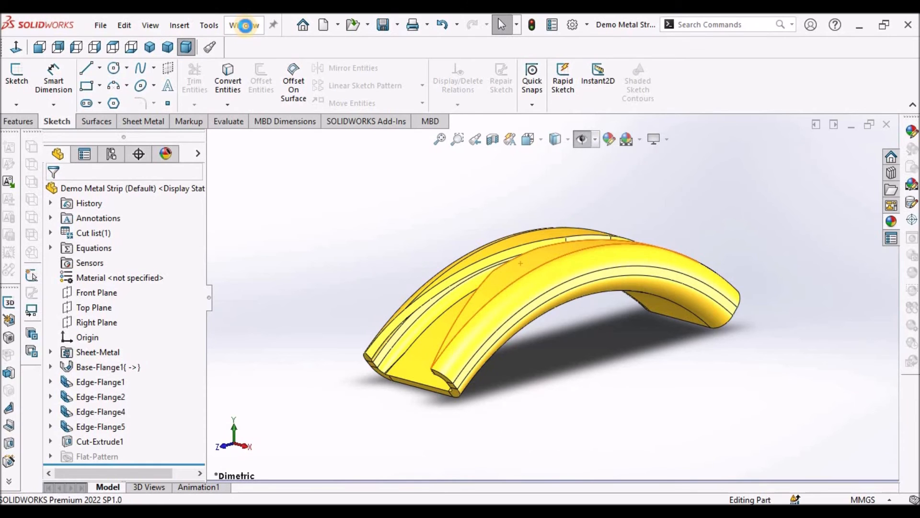
{"action": "left_click", "coordinate": [244, 26]}
{"action": "left_click", "coordinate": [283, 186]}
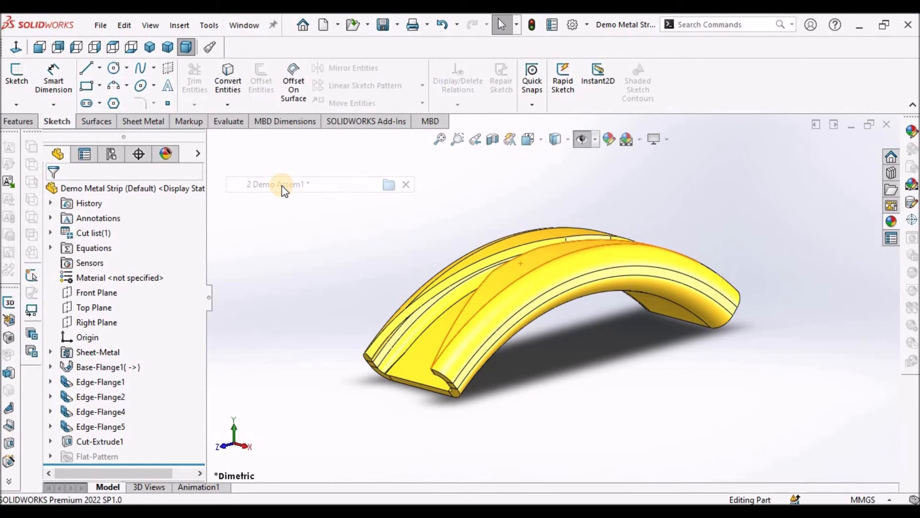
{"action": "left_click", "coordinate": [115, 88]}
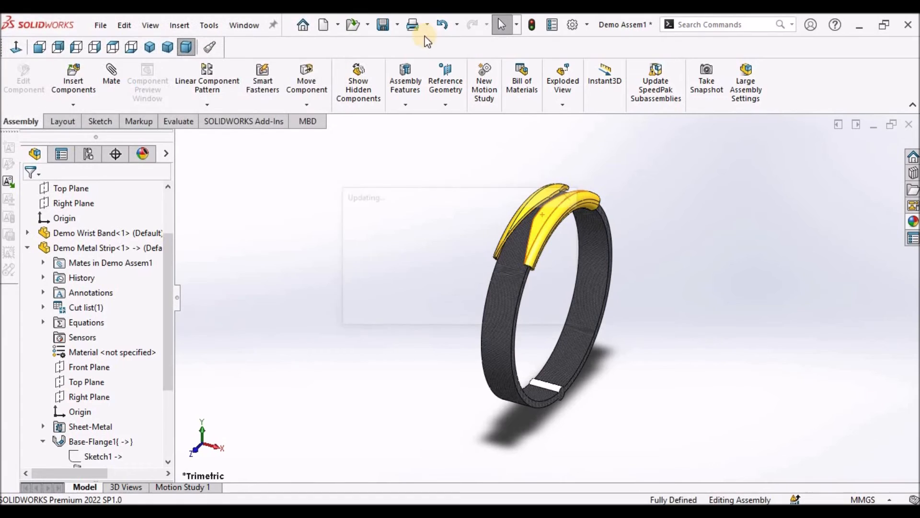
{"action": "left_click", "coordinate": [383, 24]}
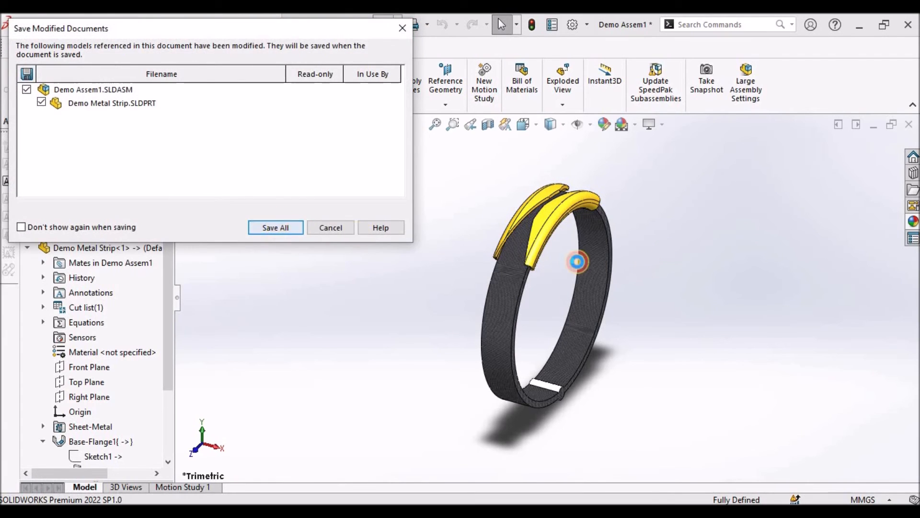
{"action": "key", "text": "Return"}
Apply the saved ISO view to the assembly and examine the fit of the cut strip on the wrist band
{"action": "key", "text": "space"}
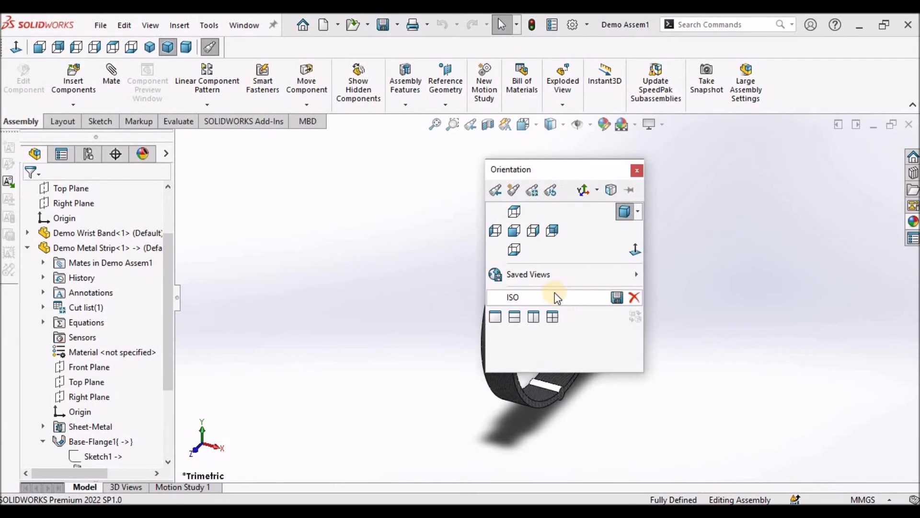
{"action": "left_click", "coordinate": [565, 297]}
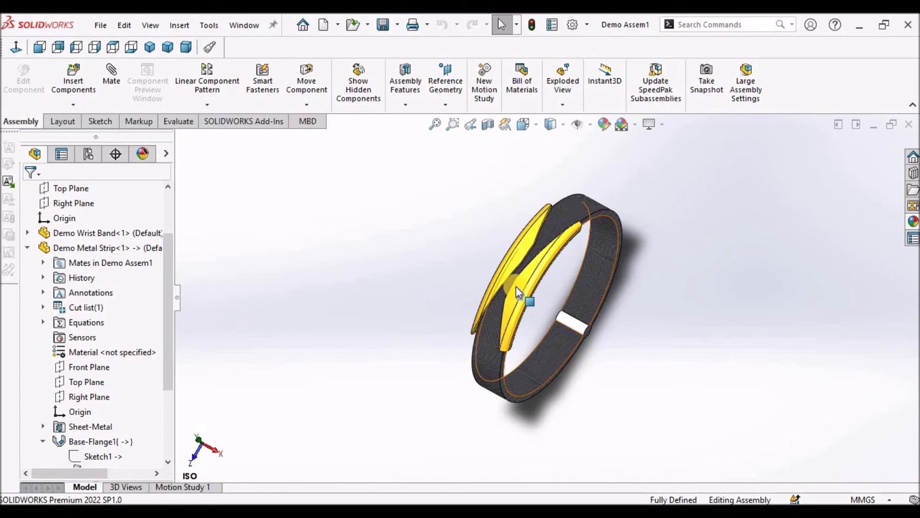
{"action": "scroll", "coordinate": [516, 286], "scroll_direction": "down", "scroll_amount": 5}
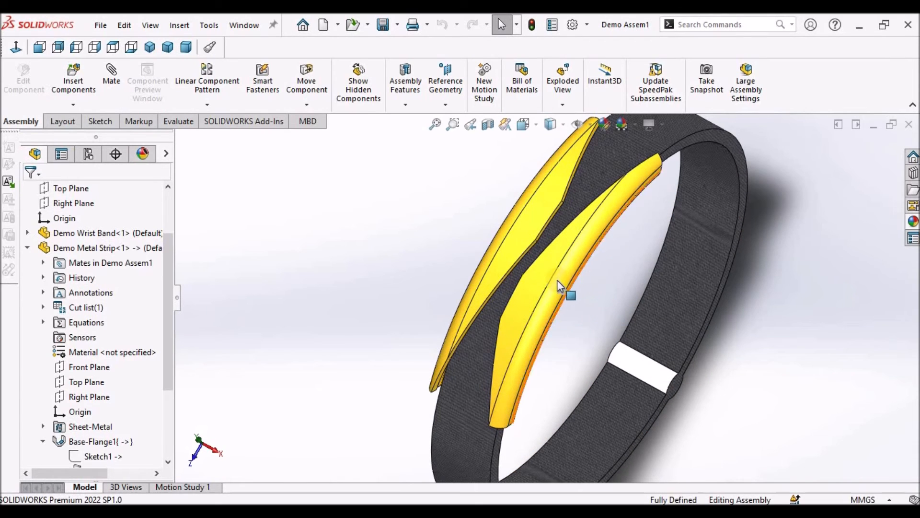
{"action": "middle_click_drag", "start_coordinate": [554, 281], "coordinate": [507, 370]}
{"action": "scroll", "coordinate": [606, 311], "scroll_direction": "up", "scroll_amount": 6}
{"action": "left_click", "coordinate": [186, 47]}
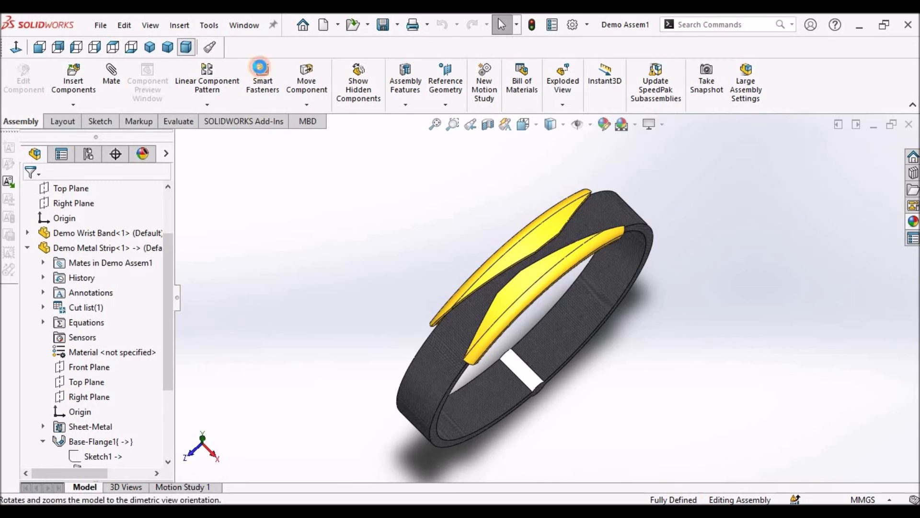
{"action": "middle_click_drag", "start_coordinate": [500, 298], "coordinate": [551, 247]}
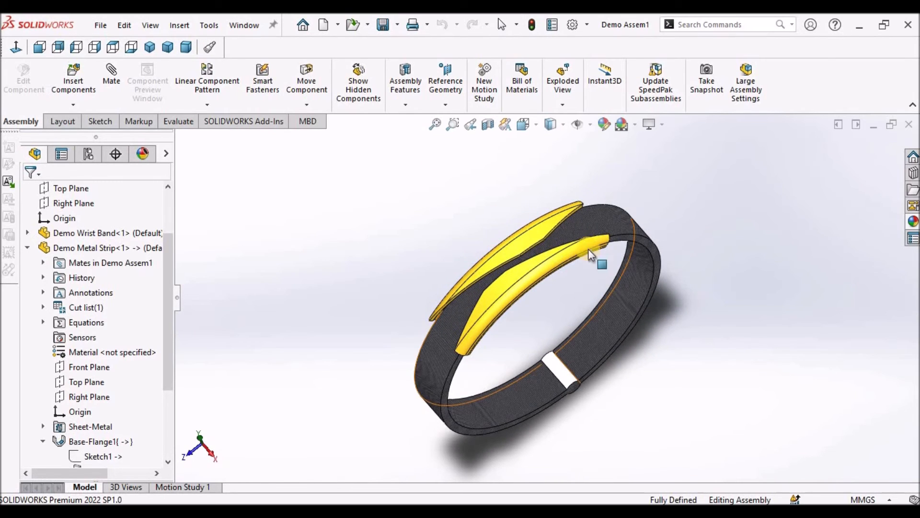
{"action": "key", "text": "Escape"}
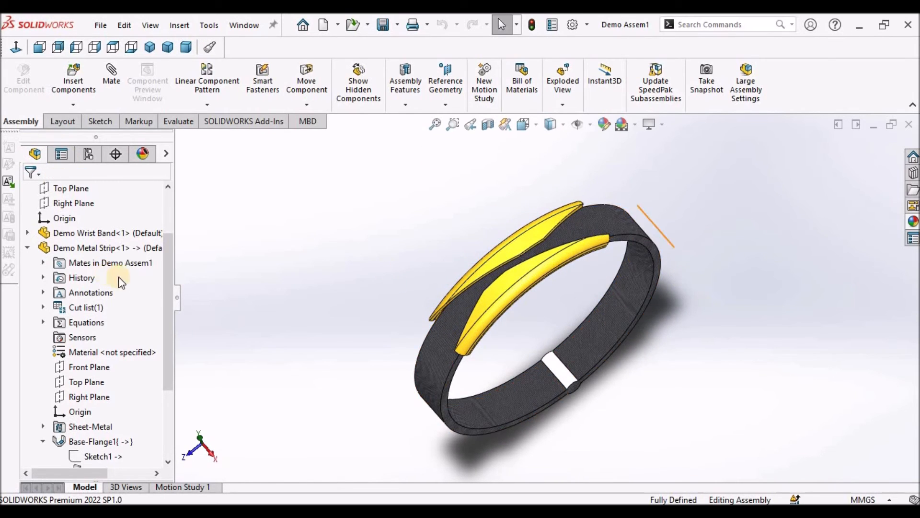
Open the Demo Metal Strip part from the assembly and inspect its cut flanges
{"action": "right_click", "coordinate": [115, 247]}
{"action": "left_click", "coordinate": [128, 48]}
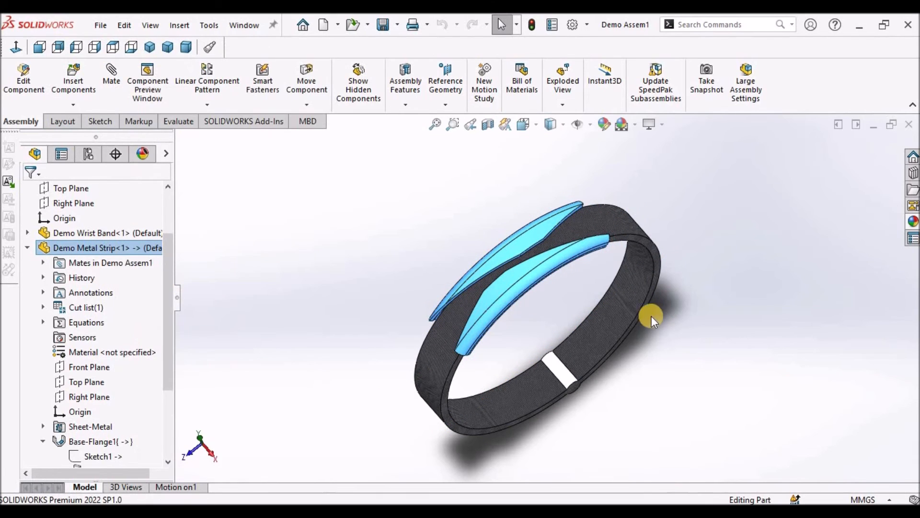
{"action": "left_click", "coordinate": [155, 49]}
{"action": "scroll", "coordinate": [582, 274], "scroll_direction": "down", "scroll_amount": 4}
{"action": "middle_click_drag", "start_coordinate": [582, 274], "coordinate": [585, 322]}
{"action": "scroll", "coordinate": [535, 331], "scroll_direction": "up", "scroll_amount": 3}
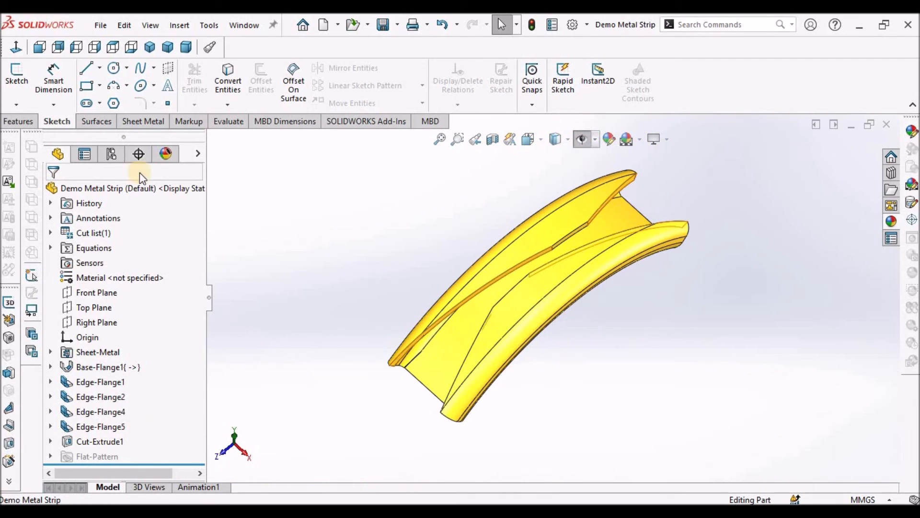
Try to flatten the Demo Metal Strip sheet metal part and list the bends of its flat pattern
{"action": "left_click", "coordinate": [139, 120]}
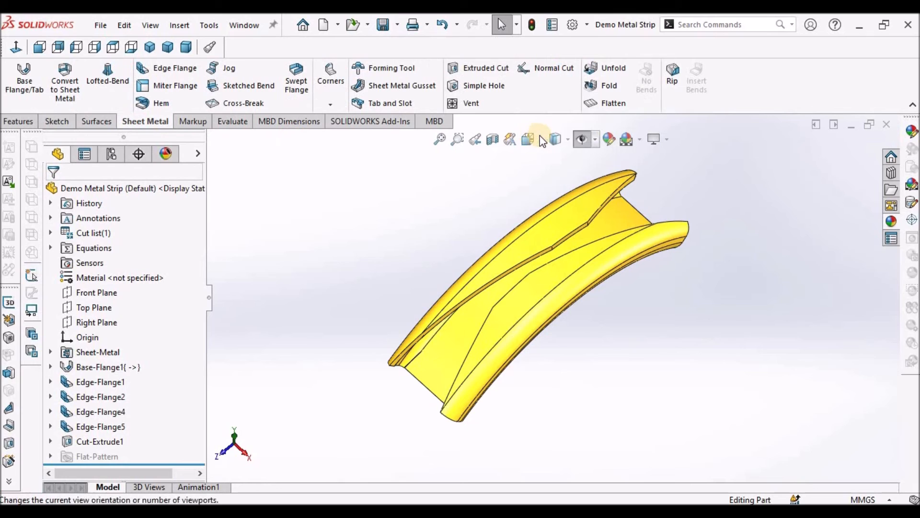
{"action": "left_click", "coordinate": [597, 103]}
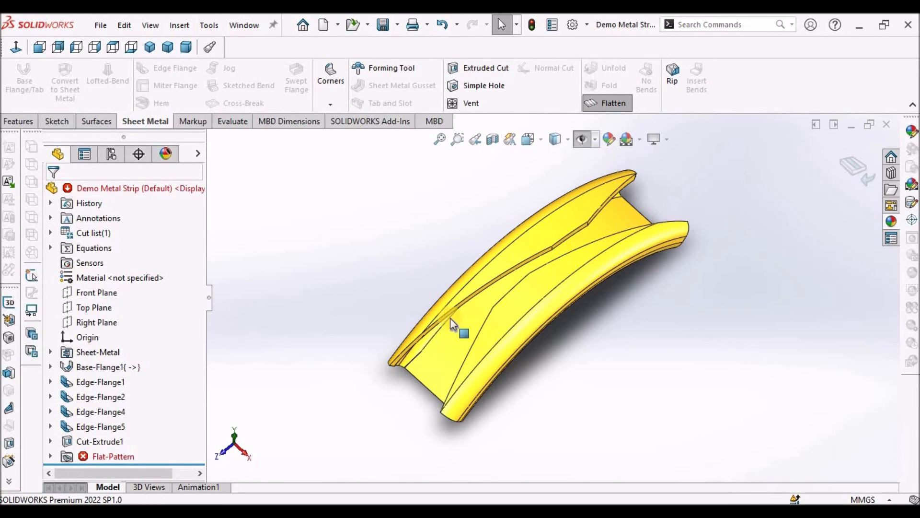
{"action": "left_click", "coordinate": [51, 456]}
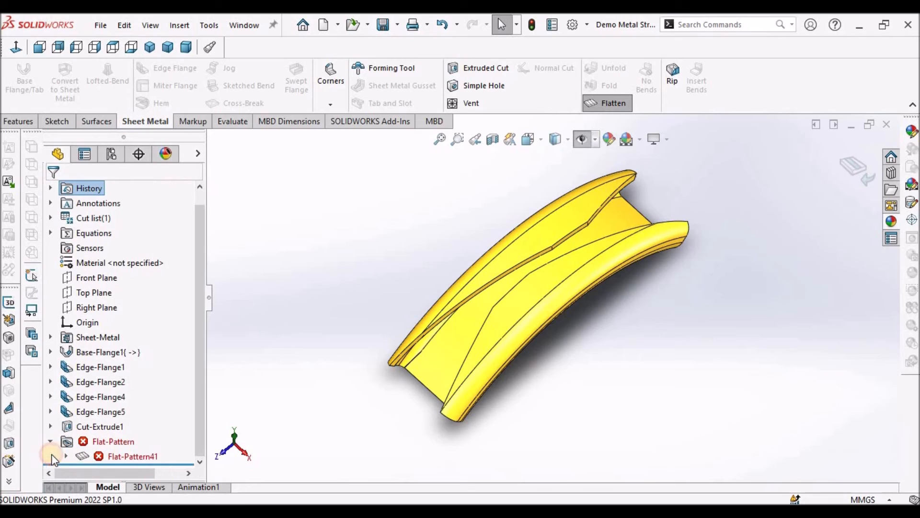
{"action": "left_click", "coordinate": [140, 454]}
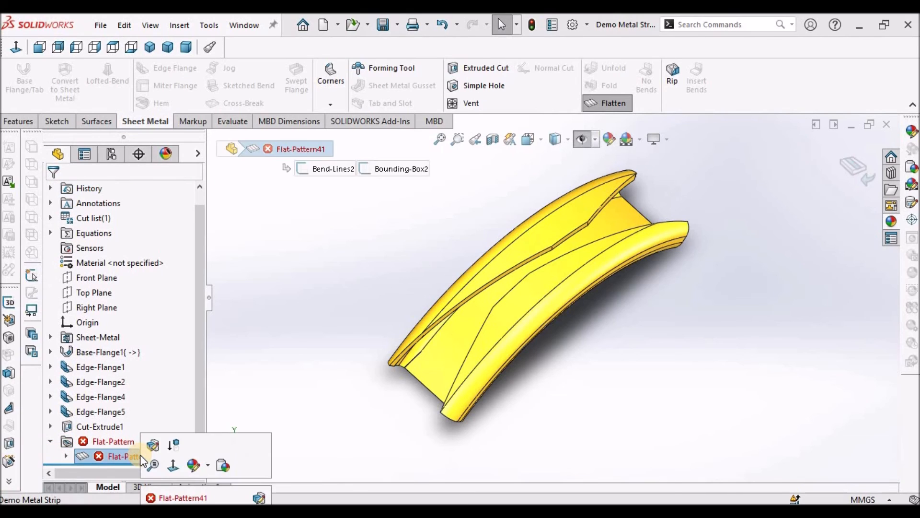
{"action": "left_click", "coordinate": [66, 457]}
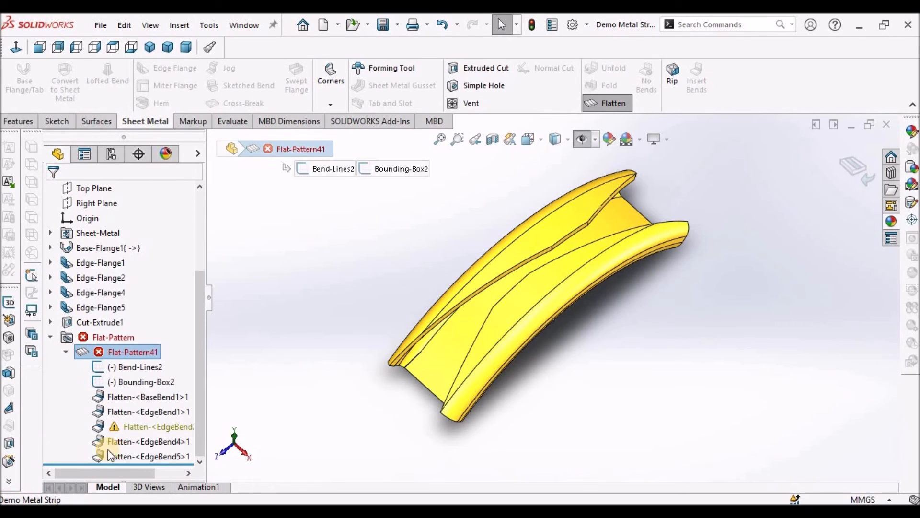
Examine on the model the bend flagged in the flat pattern, Flatten-<EdgeBend2>1
{"action": "left_click", "coordinate": [123, 428]}
{"action": "middle_click_drag", "start_coordinate": [503, 273], "coordinate": [630, 312]}
{"action": "scroll", "coordinate": [658, 289], "scroll_direction": "up", "scroll_amount": 3}
{"action": "scroll", "coordinate": [658, 286], "scroll_direction": "down", "scroll_amount": 5}
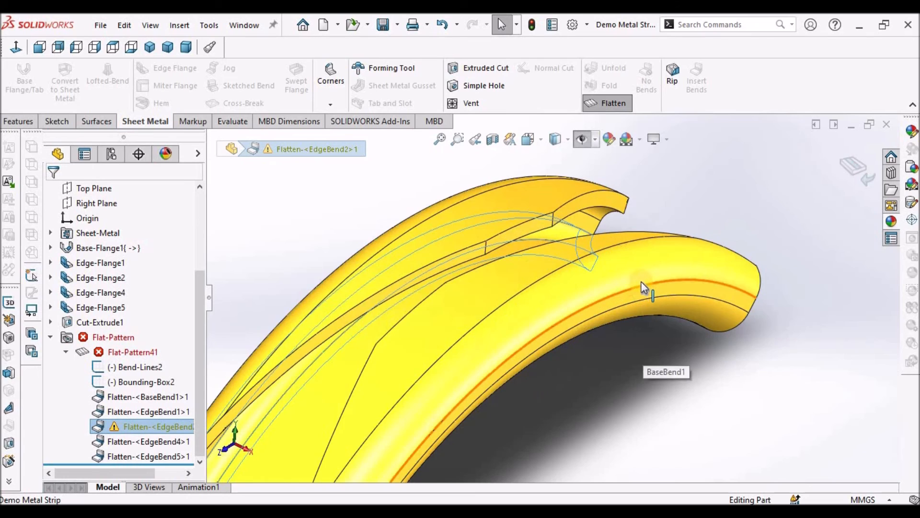
{"action": "scroll", "coordinate": [637, 312], "scroll_direction": "up", "scroll_amount": 4}
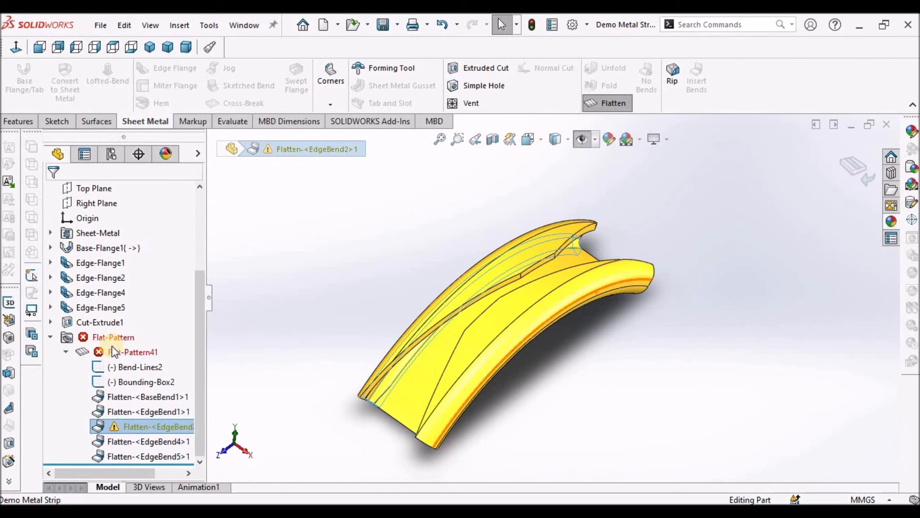
Leave the flattened state and suppress the Flatten-<EdgeBend2>1 bend in the flat pattern
{"action": "left_click", "coordinate": [608, 103]}
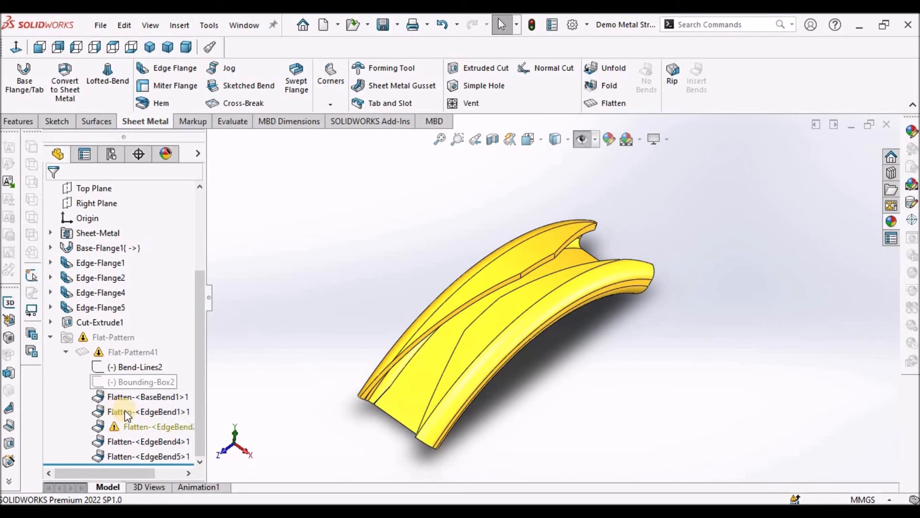
{"action": "right_click", "coordinate": [136, 427]}
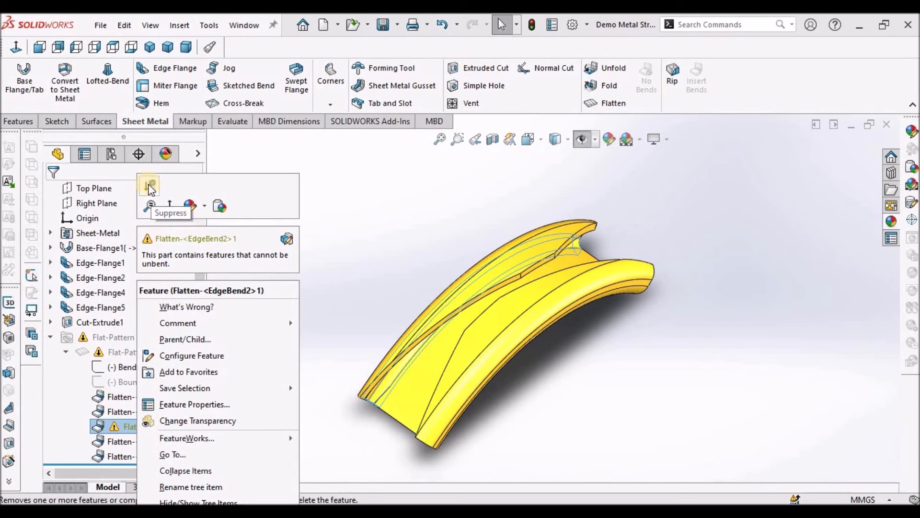
{"action": "left_click", "coordinate": [150, 188]}
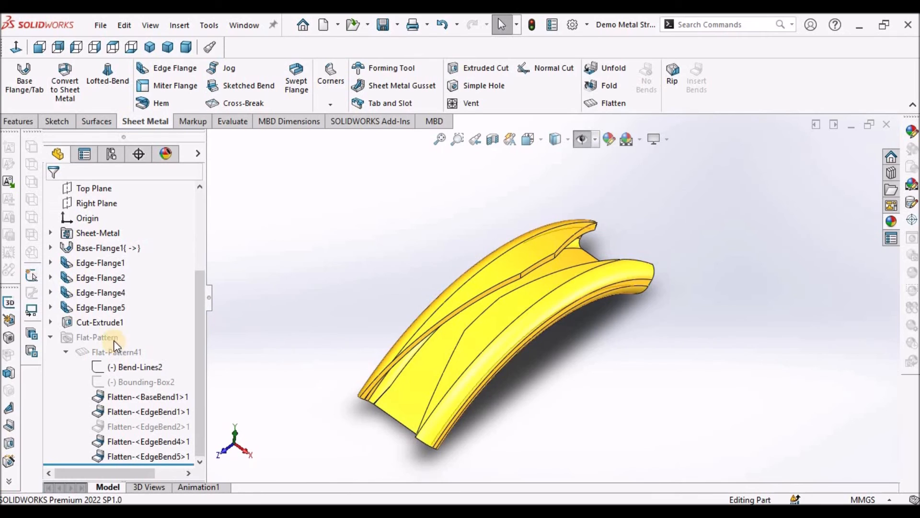
{"action": "left_click", "coordinate": [50, 337]}
Start an Offset Surface on the strip's inner curved face and one adjacent bend face with a 0 mm offset
{"action": "middle_click_drag", "start_coordinate": [442, 246], "coordinate": [570, 168]}
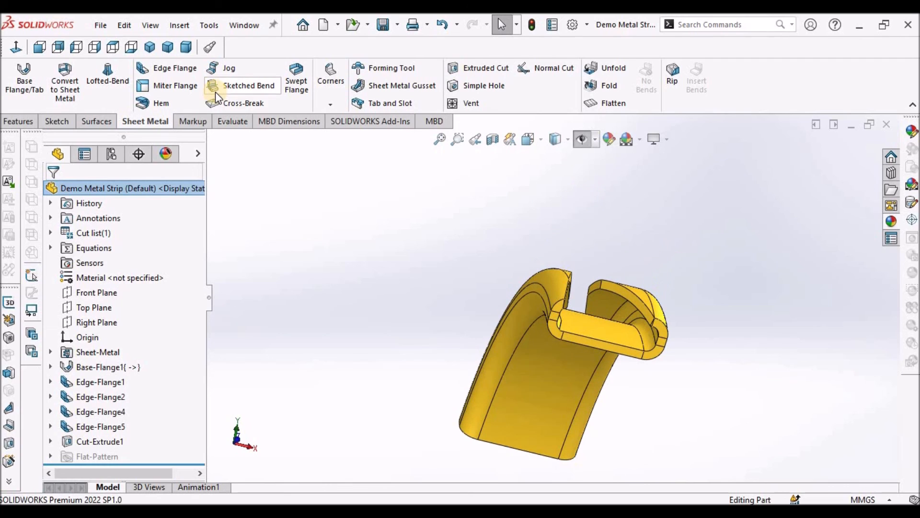
{"action": "left_click", "coordinate": [106, 123]}
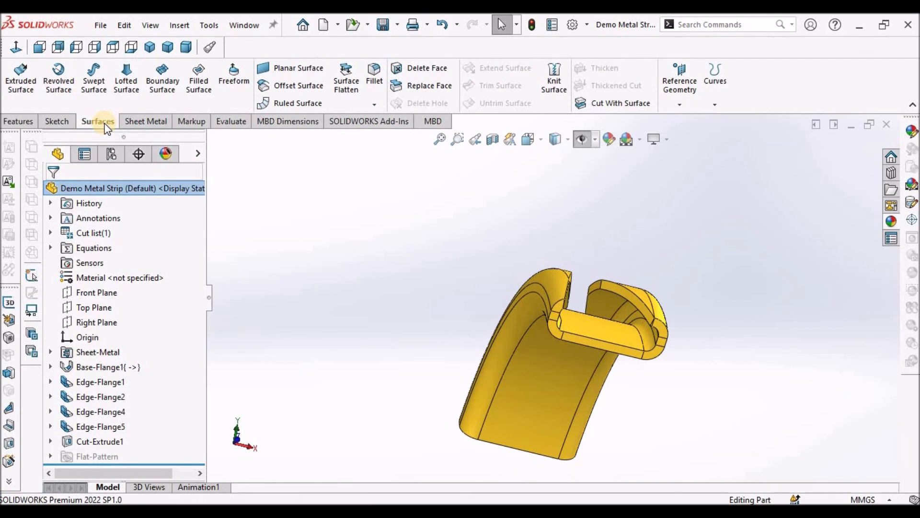
{"action": "left_click", "coordinate": [297, 86]}
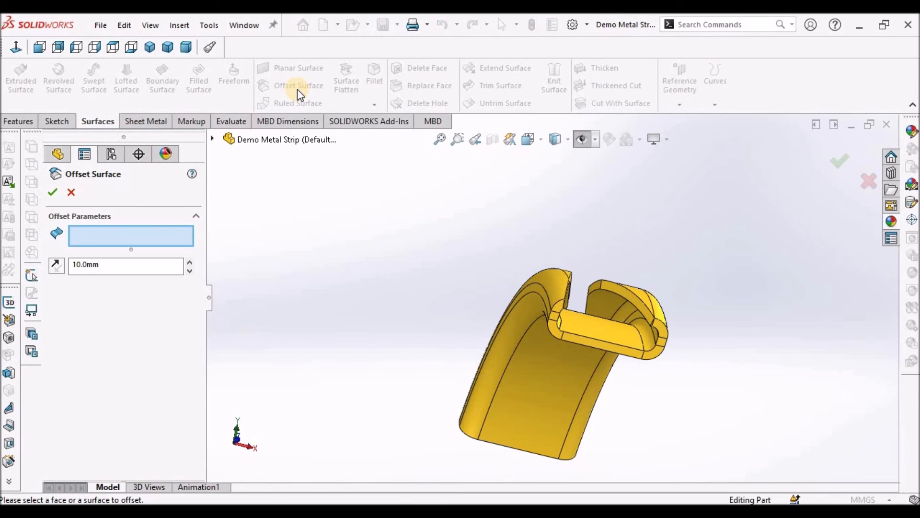
{"action": "left_click", "coordinate": [546, 360]}
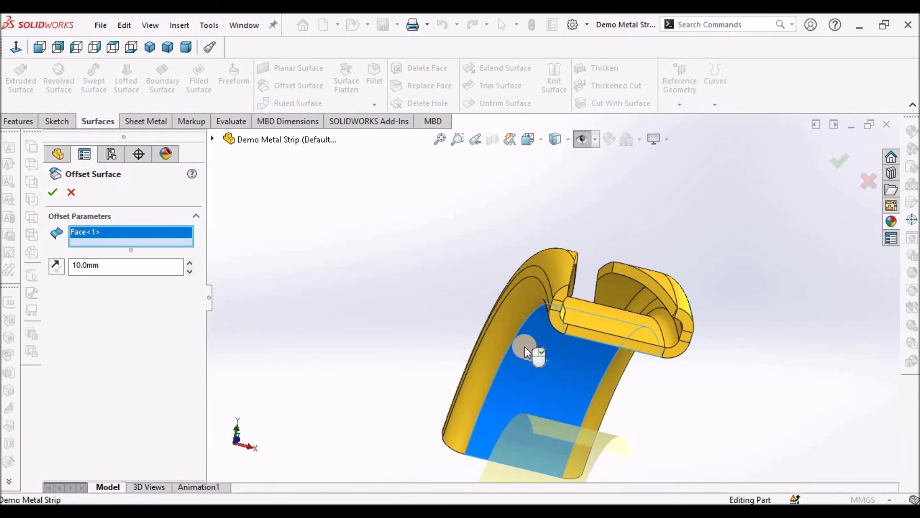
{"action": "left_click", "coordinate": [518, 321]}
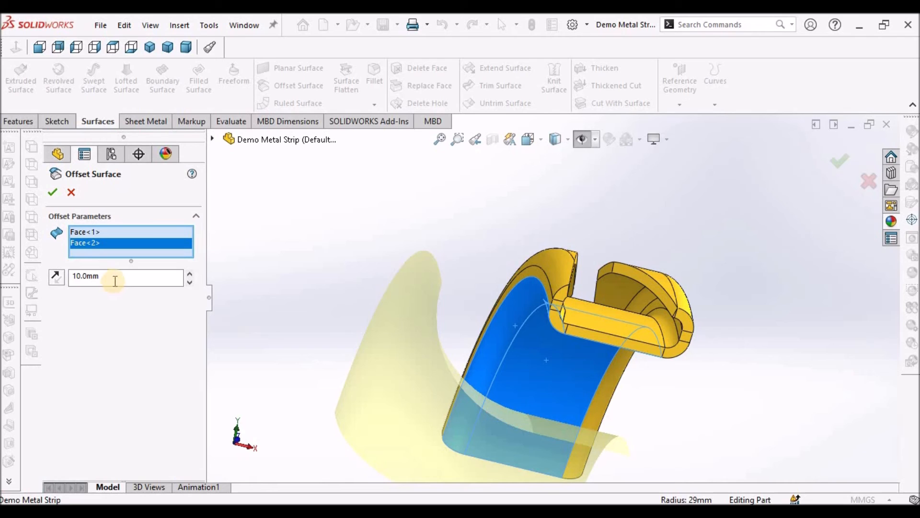
{"action": "key", "text": "Return"}
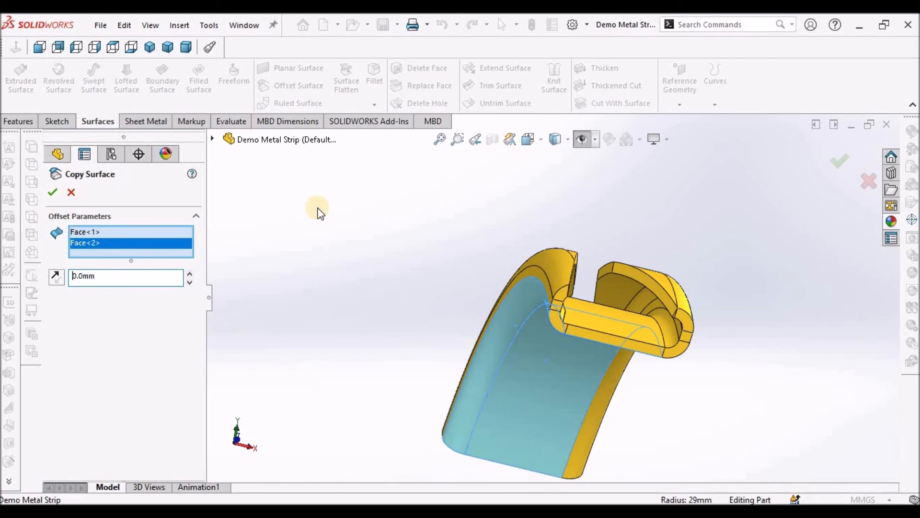
Add the remaining outward-facing faces of the flange beside the selected bend to the surface copy
{"action": "mouse_move", "coordinate": [594, 329]}
{"action": "middle_mouse_down"}
{"action": "mouse_move", "coordinate": [610, 339]}
{"action": "mouse_move", "coordinate": [603, 324]}
{"action": "middle_mouse_up"}
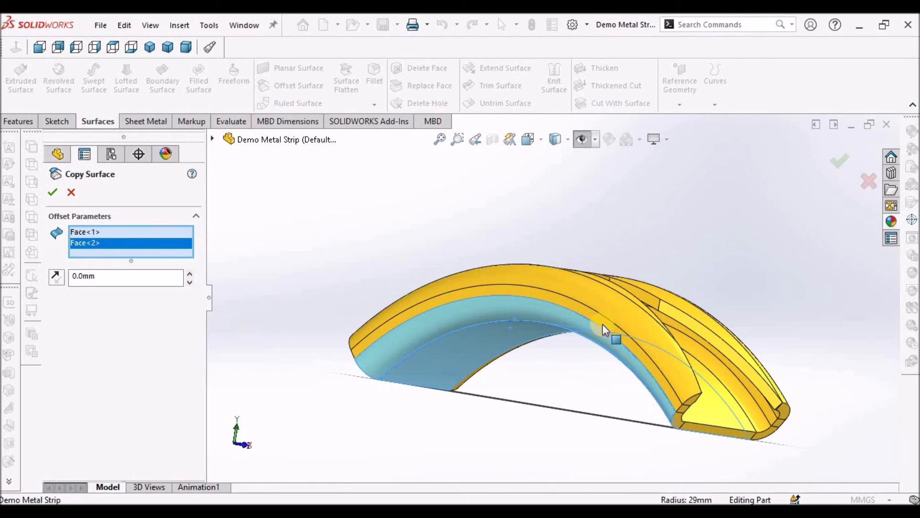
{"action": "left_click", "coordinate": [598, 304]}
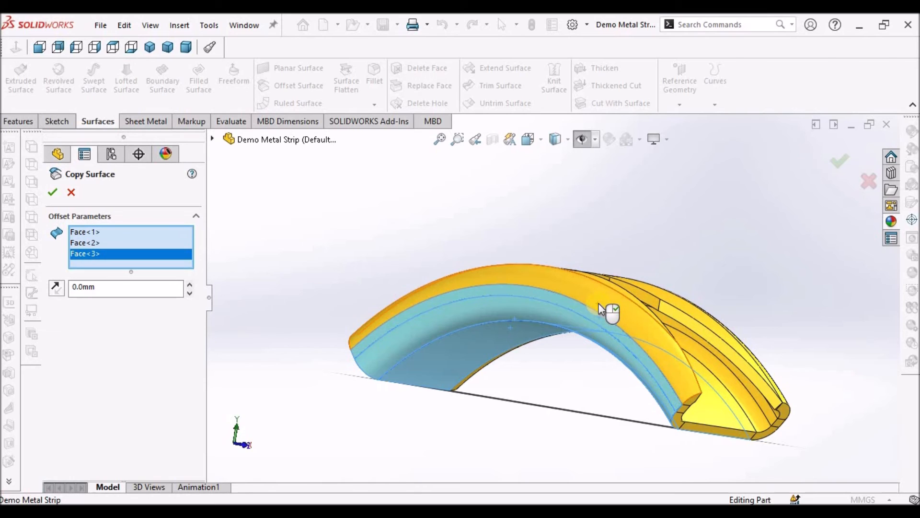
{"action": "left_click", "coordinate": [576, 312]}
{"action": "middle_click_drag", "start_coordinate": [577, 312], "coordinate": [542, 275]}
{"action": "left_click", "coordinate": [567, 300]}
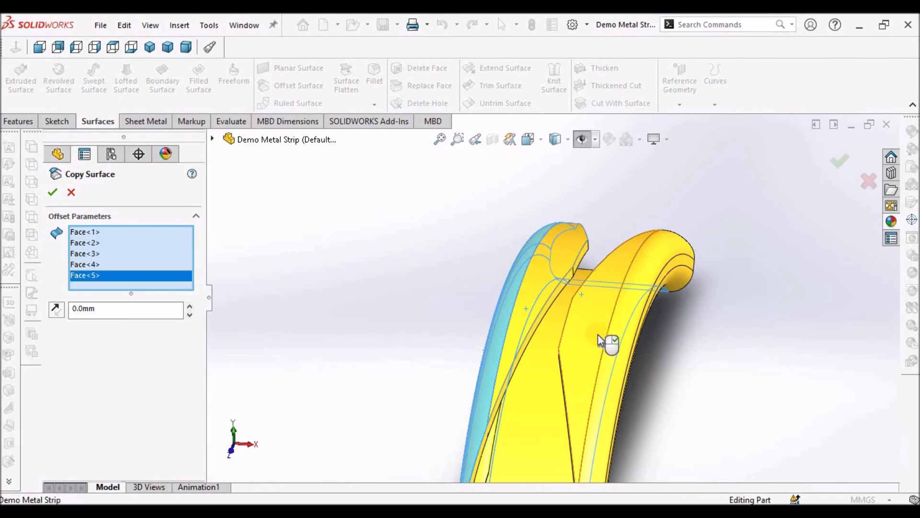
Add the outward-facing flange and bend faces of the opposite side and create the 0 mm surface copy
{"action": "left_click", "coordinate": [655, 262]}
{"action": "left_click", "coordinate": [647, 329]}
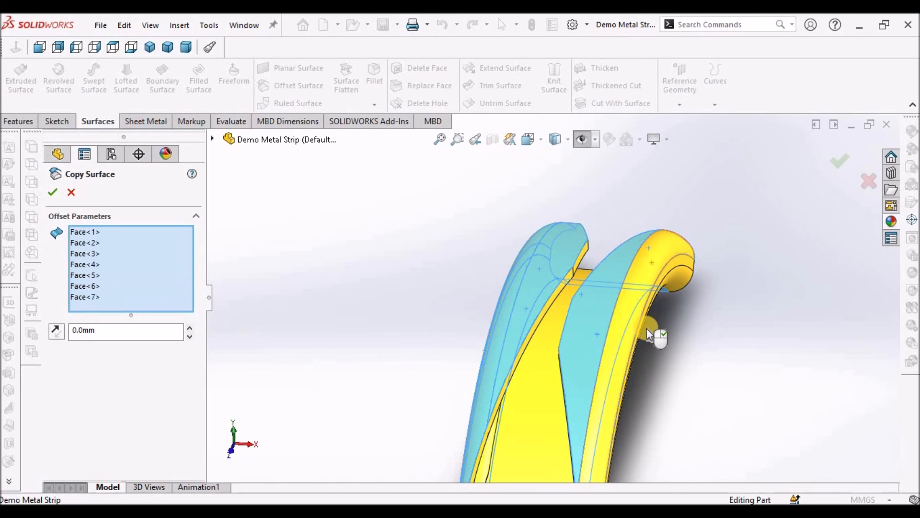
{"action": "scroll", "coordinate": [643, 323], "scroll_direction": "up", "scroll_amount": 5}
{"action": "middle_click_drag", "start_coordinate": [637, 319], "coordinate": [594, 282]}
{"action": "scroll", "coordinate": [628, 315], "scroll_direction": "down", "scroll_amount": 5}
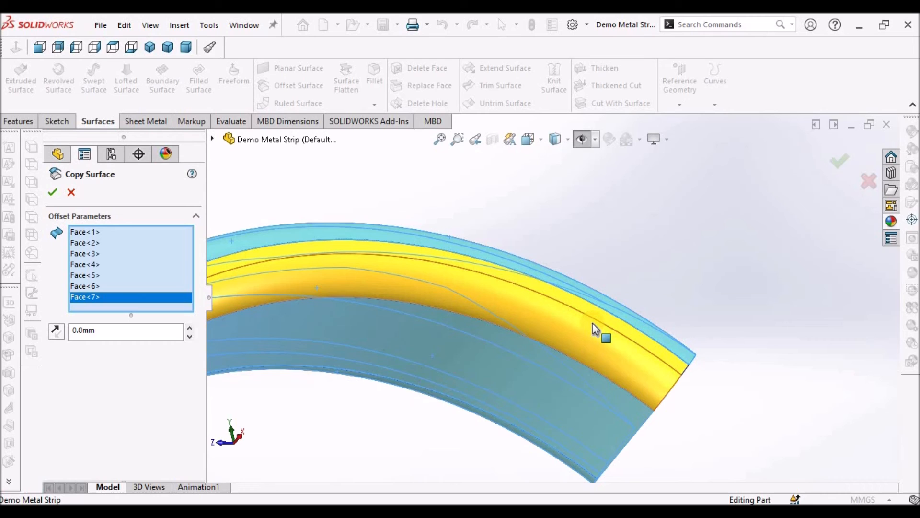
{"action": "left_click", "coordinate": [592, 323]}
{"action": "scroll", "coordinate": [592, 323], "scroll_direction": "up", "scroll_amount": 1}
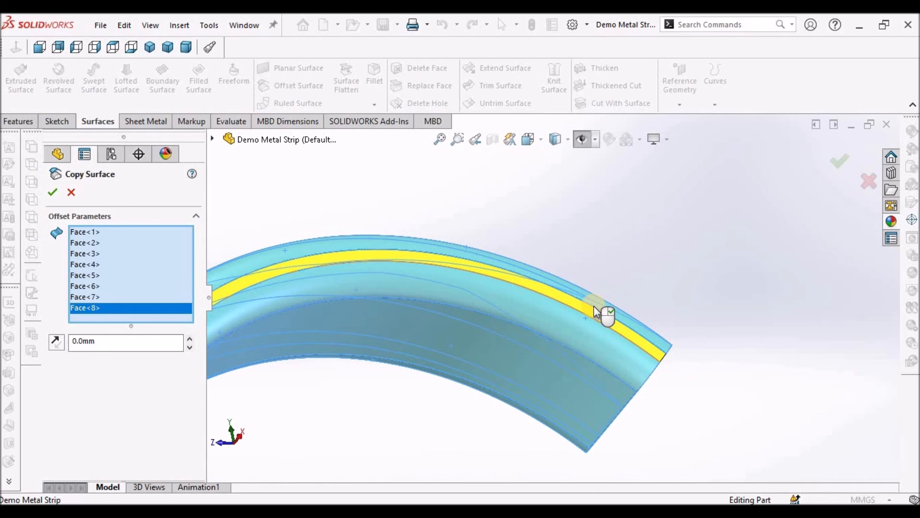
{"action": "scroll", "coordinate": [594, 312], "scroll_direction": "down", "scroll_amount": 2}
{"action": "left_click", "coordinate": [592, 322]}
{"action": "scroll", "coordinate": [594, 322], "scroll_direction": "up", "scroll_amount": 5}
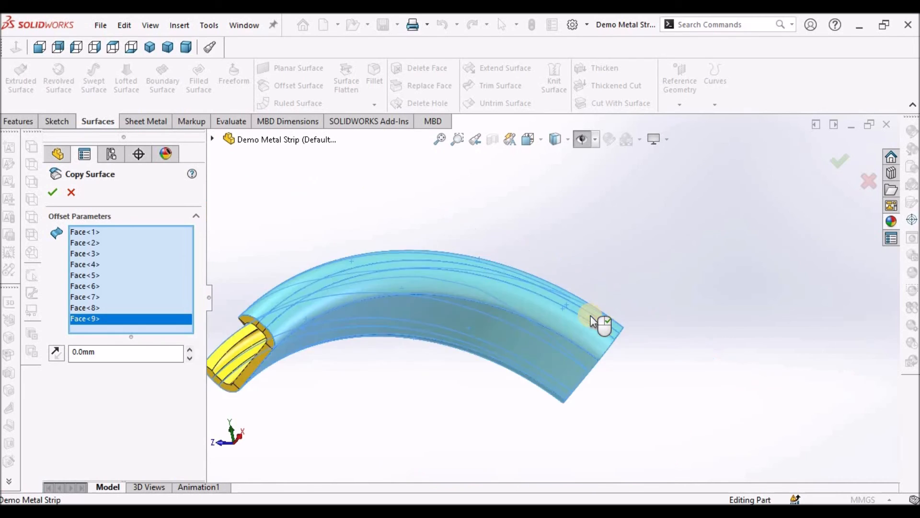
{"action": "middle_click_drag", "start_coordinate": [473, 302], "coordinate": [431, 339]}
{"action": "scroll", "coordinate": [541, 311], "scroll_direction": "down", "scroll_amount": 5}
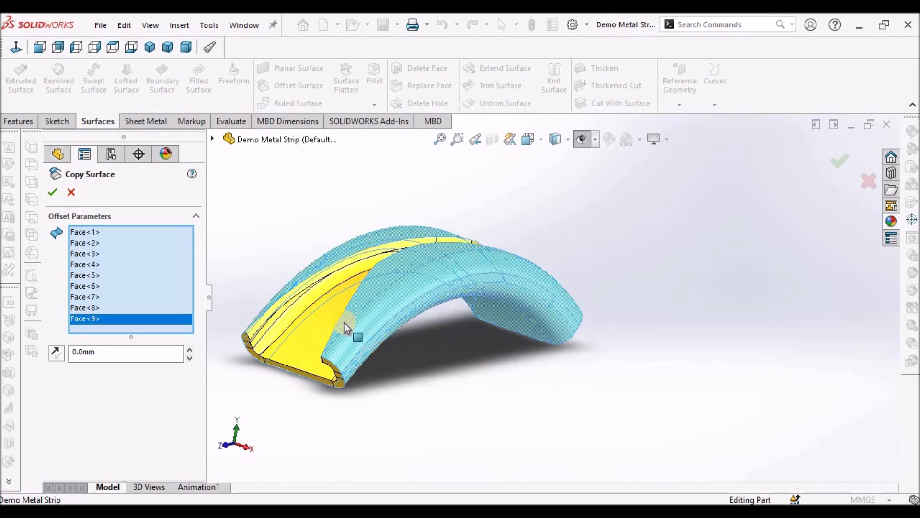
{"action": "left_click", "coordinate": [53, 192]}
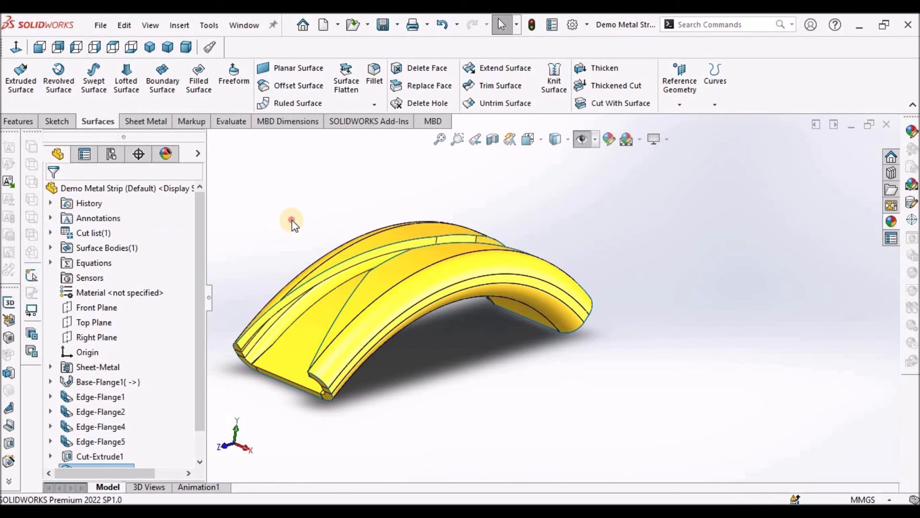
Hide the Cut-Extrude1 solid body in the cut list and inspect the copied surface on its own
{"action": "left_click", "coordinate": [51, 233]}
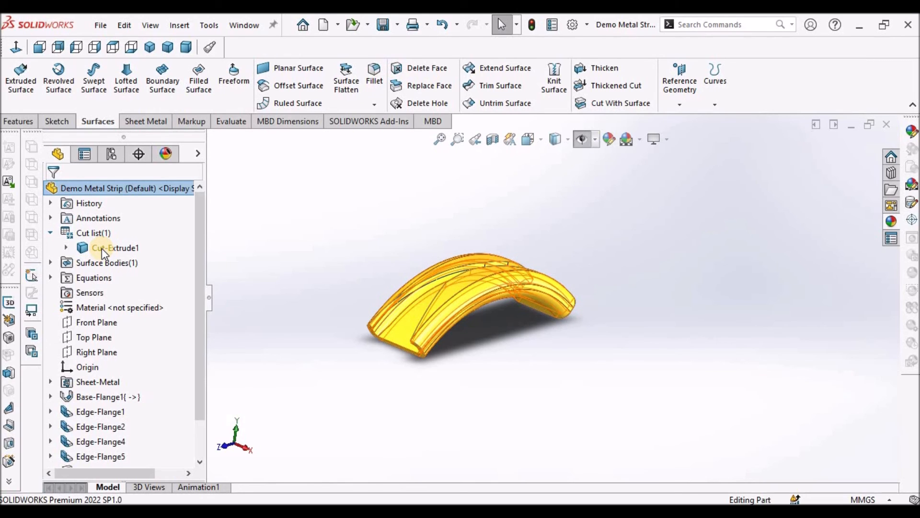
{"action": "right_click", "coordinate": [101, 249]}
{"action": "left_click", "coordinate": [454, 219]}
{"action": "left_click", "coordinate": [471, 247]}
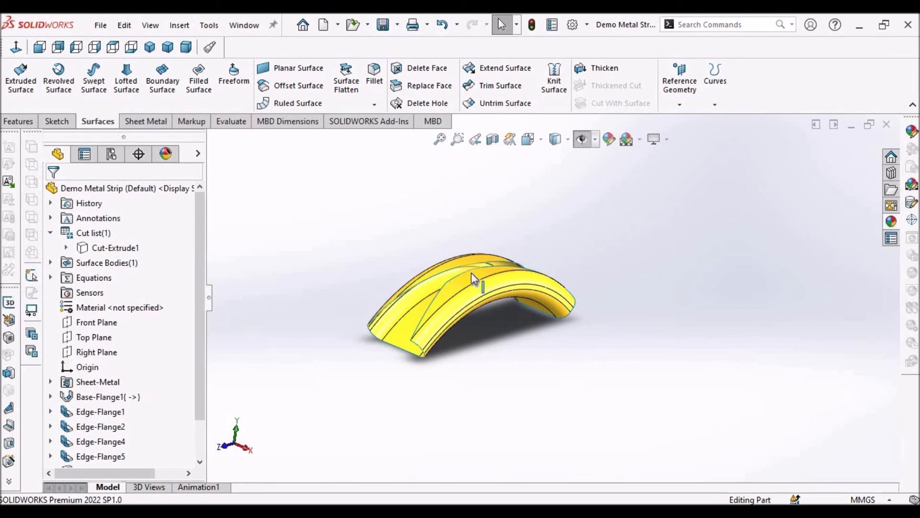
{"action": "scroll", "coordinate": [432, 289], "scroll_direction": "down", "scroll_amount": 5}
{"action": "middle_click_drag", "start_coordinate": [477, 329], "coordinate": [508, 339]}
{"action": "scroll", "coordinate": [511, 339], "scroll_direction": "up", "scroll_amount": 6}
{"action": "scroll", "coordinate": [512, 338], "scroll_direction": "up", "scroll_amount": 3}
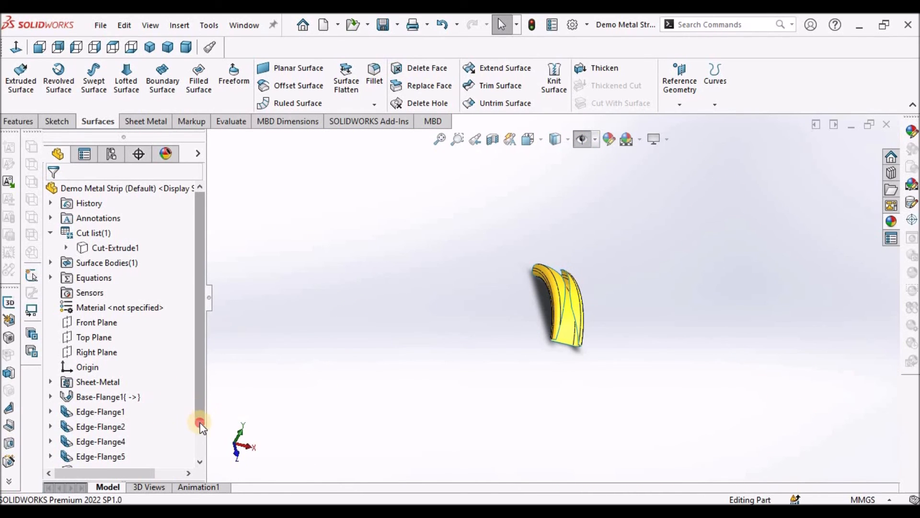
{"action": "left_click_drag", "start_coordinate": [200, 424], "coordinate": [205, 464]}
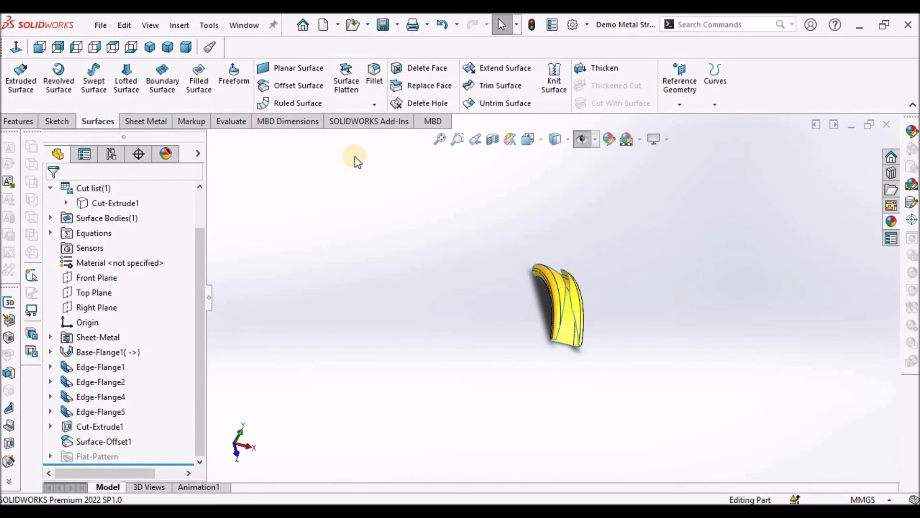
Start a Surface Flatten and select the copied surface's central curved face and one adjacent bend face
{"action": "left_click", "coordinate": [355, 89]}
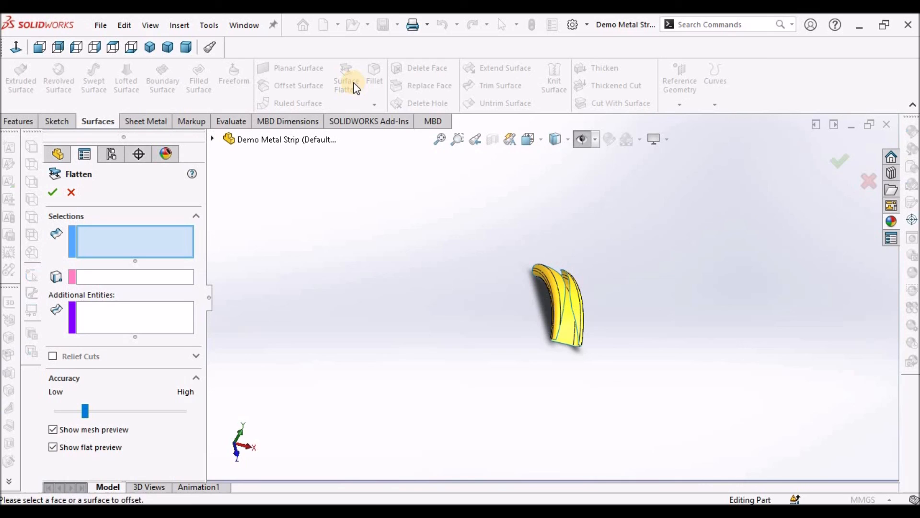
{"action": "scroll", "coordinate": [589, 333], "scroll_direction": "down", "scroll_amount": 2}
{"action": "middle_click_drag", "start_coordinate": [591, 330], "coordinate": [530, 279]}
{"action": "scroll", "coordinate": [527, 274], "scroll_direction": "down", "scroll_amount": 2}
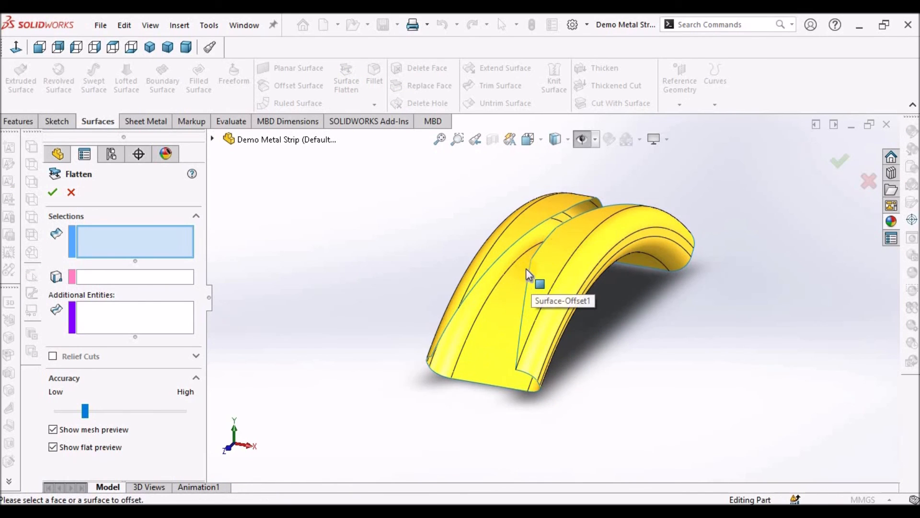
{"action": "left_click", "coordinate": [507, 314]}
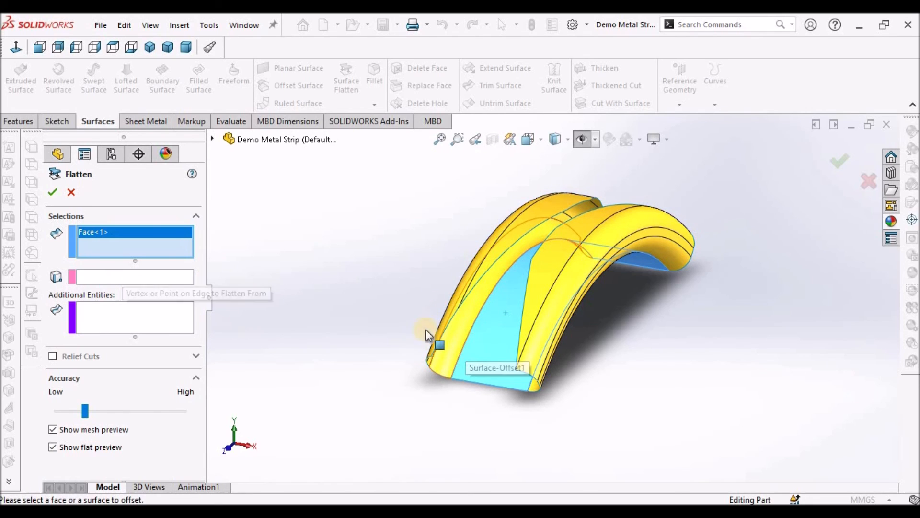
{"action": "left_click", "coordinate": [464, 314]}
Add the other bend face and the adjoining flange faces on that side of the copied surface to the Flatten selection
{"action": "middle_click_drag", "start_coordinate": [504, 278], "coordinate": [669, 282]}
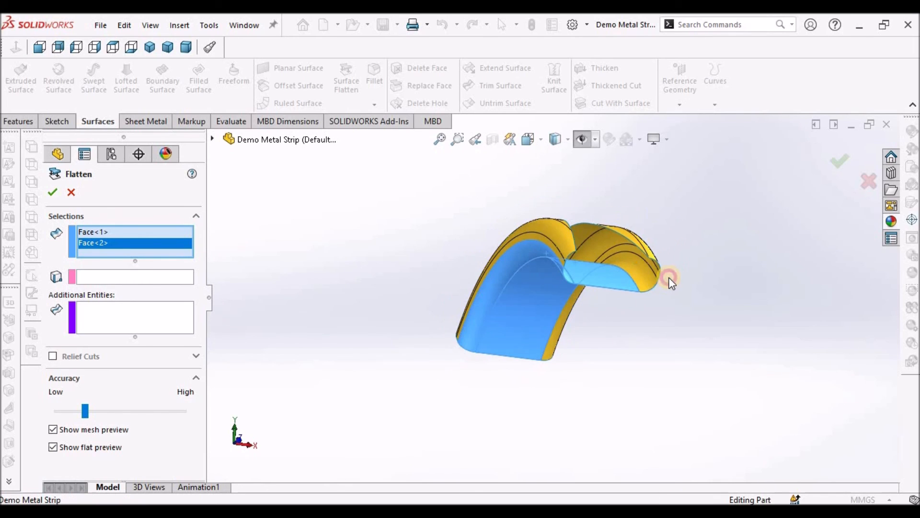
{"action": "left_click", "coordinate": [639, 279]}
{"action": "scroll", "coordinate": [631, 263], "scroll_direction": "down", "scroll_amount": 6}
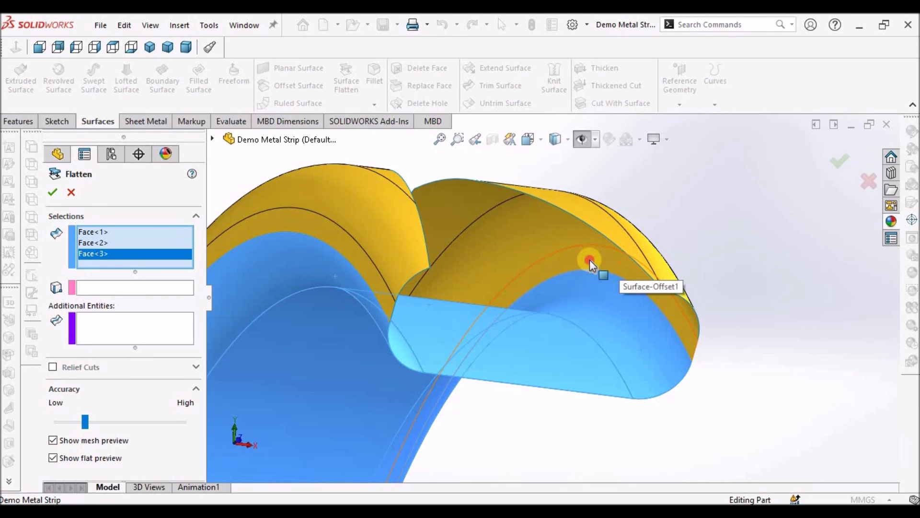
{"action": "left_click", "coordinate": [590, 260]}
{"action": "left_click", "coordinate": [524, 218]}
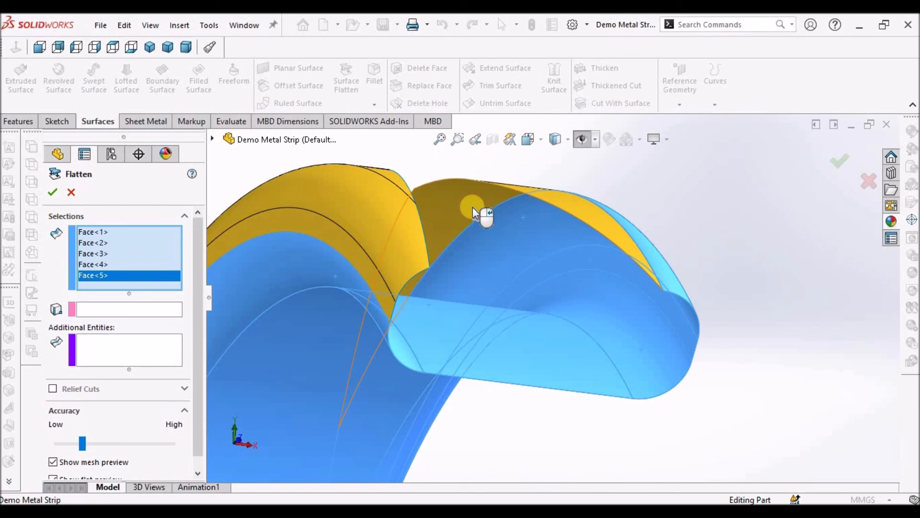
{"action": "left_click", "coordinate": [472, 207]}
Add the remaining flange faces on the opposite side of the copied surface to complete the nine-face Flatten selection
{"action": "scroll", "coordinate": [472, 211], "scroll_direction": "up", "scroll_amount": 5}
{"action": "middle_click_drag", "start_coordinate": [503, 267], "coordinate": [309, 245]}
{"action": "left_click", "coordinate": [306, 232]}
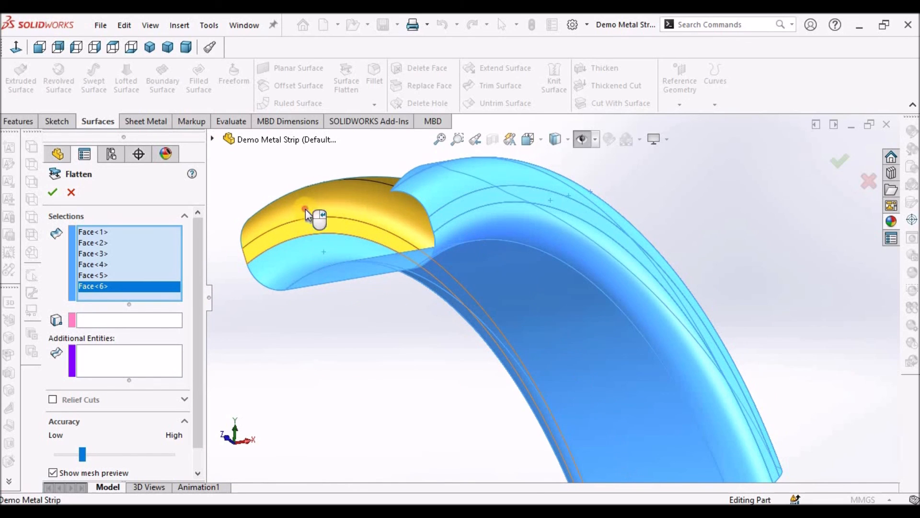
{"action": "left_click", "coordinate": [306, 208]}
{"action": "scroll", "coordinate": [306, 208], "scroll_direction": "up", "scroll_amount": 4}
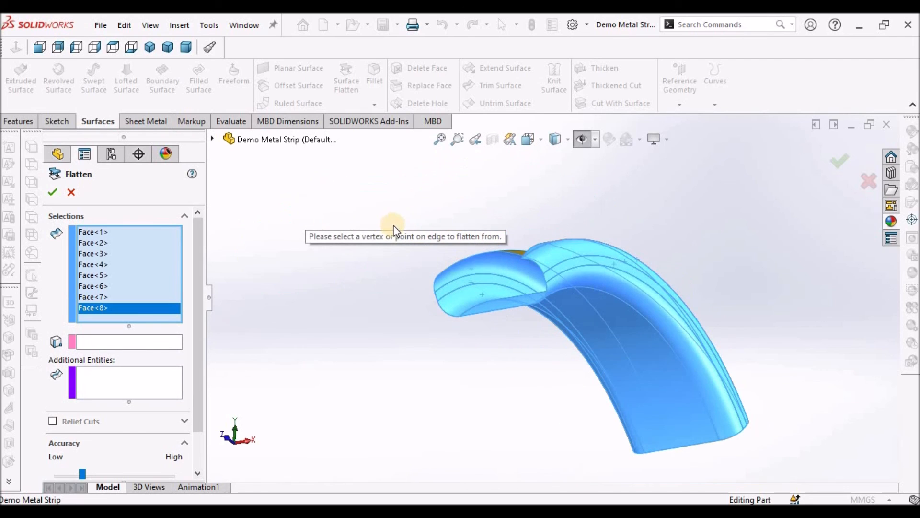
{"action": "scroll", "coordinate": [504, 281], "scroll_direction": "down", "scroll_amount": 5}
{"action": "middle_click_drag", "start_coordinate": [552, 254], "coordinate": [545, 331]}
{"action": "left_click", "coordinate": [575, 208]}
{"action": "scroll", "coordinate": [575, 211], "scroll_direction": "up", "scroll_amount": 4}
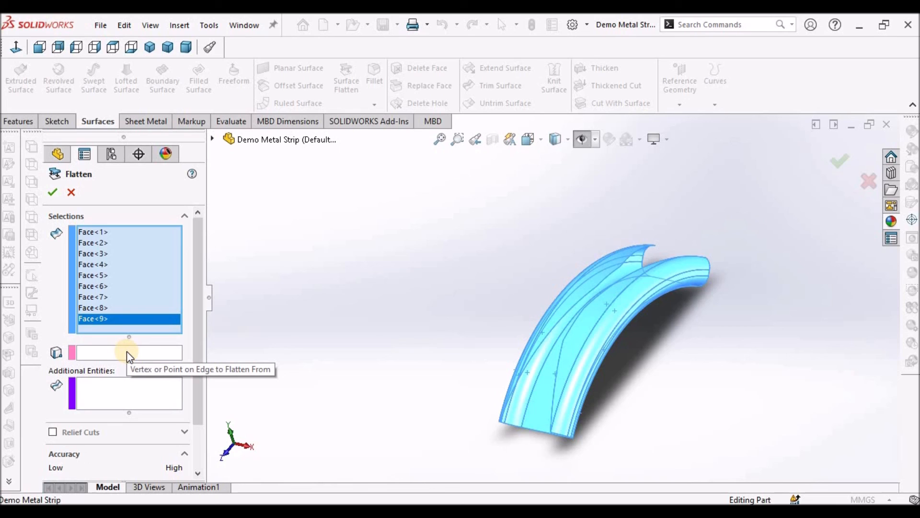
Set an inner edge of the curved surface as the edge to flatten from and create the flattened surface
{"action": "left_click", "coordinate": [126, 352]}
{"action": "scroll", "coordinate": [605, 258], "scroll_direction": "down", "scroll_amount": 5}
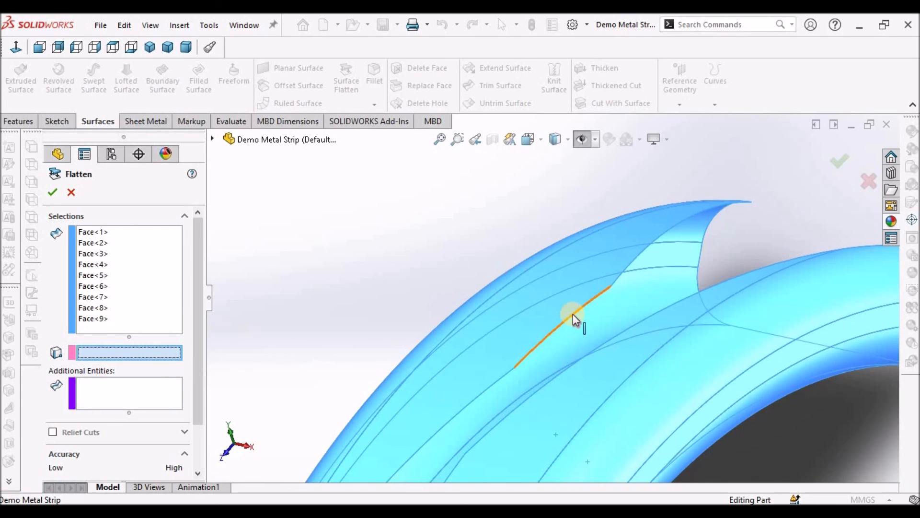
{"action": "left_click", "coordinate": [572, 316]}
{"action": "scroll", "coordinate": [573, 315], "scroll_direction": "up", "scroll_amount": 6}
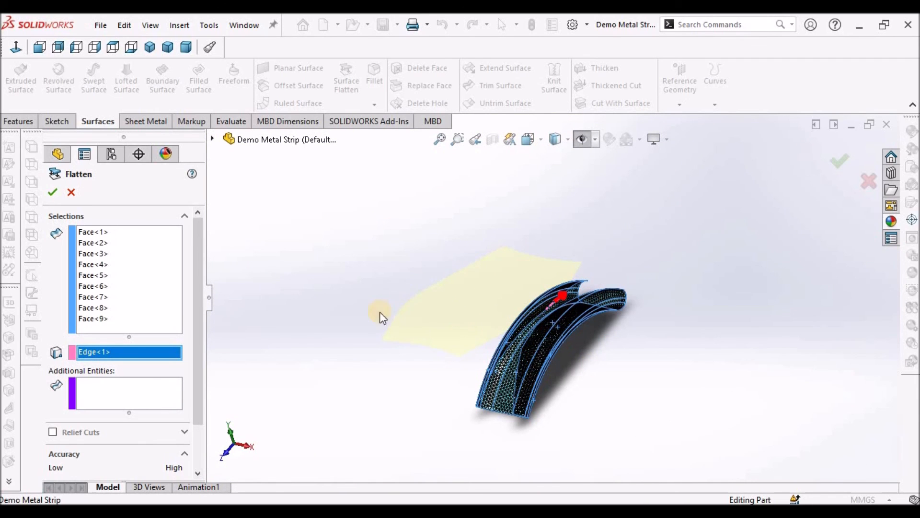
{"action": "left_click", "coordinate": [53, 192]}
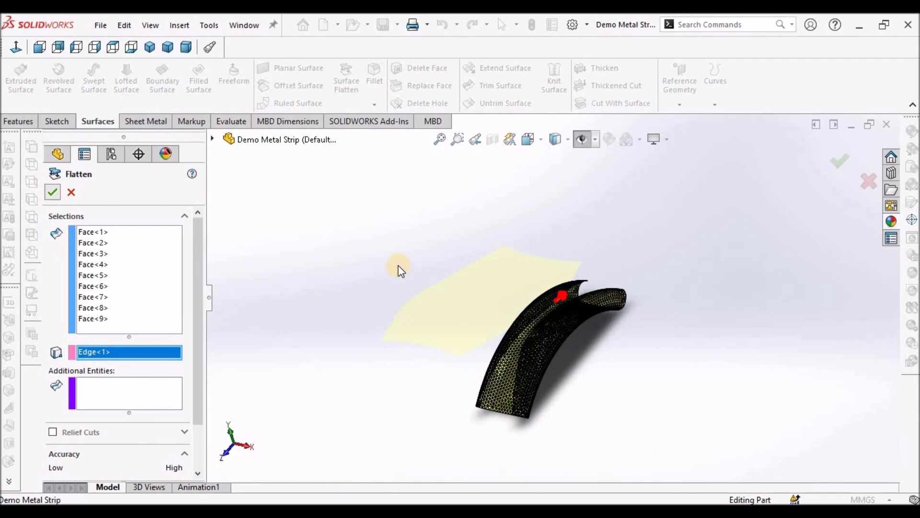
{"action": "left_click", "coordinate": [451, 325]}
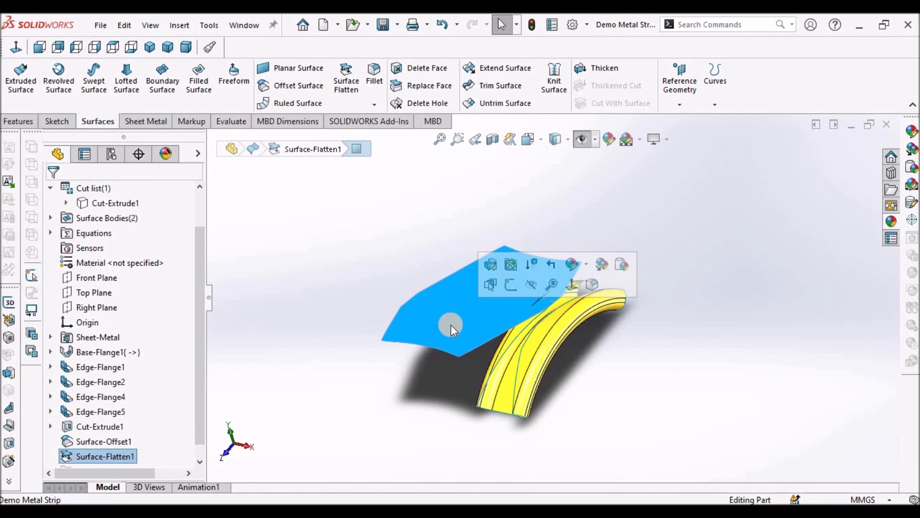
Hide the Surface-Offset1 body and view the flattened surface face-on to examine its outline
{"action": "left_click", "coordinate": [105, 444]}
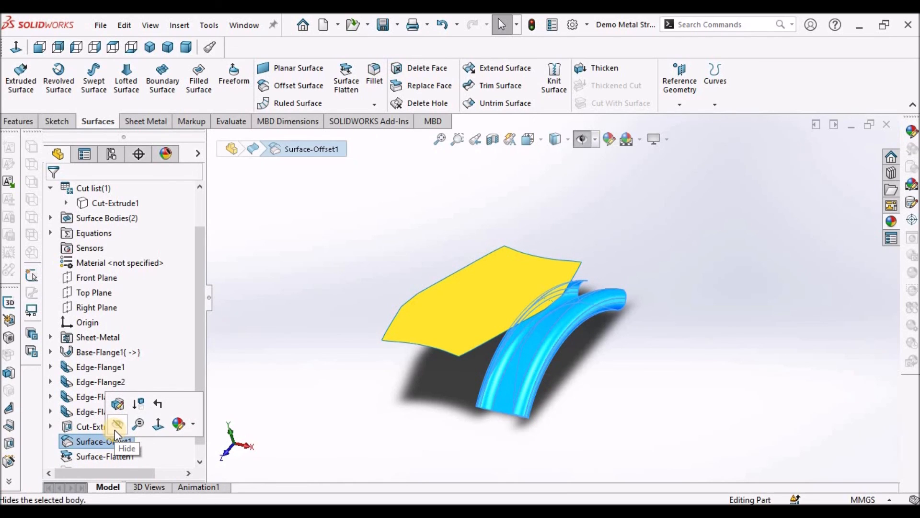
{"action": "left_click", "coordinate": [115, 430]}
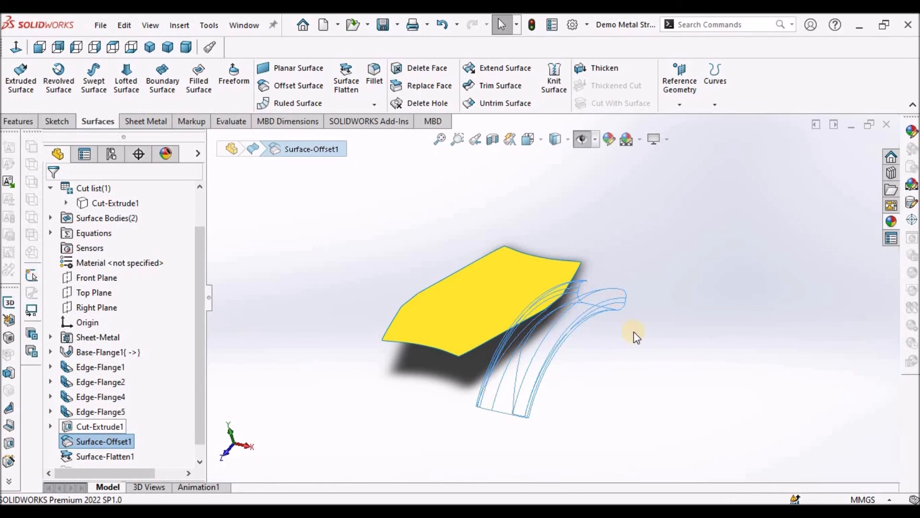
{"action": "left_click", "coordinate": [548, 307]}
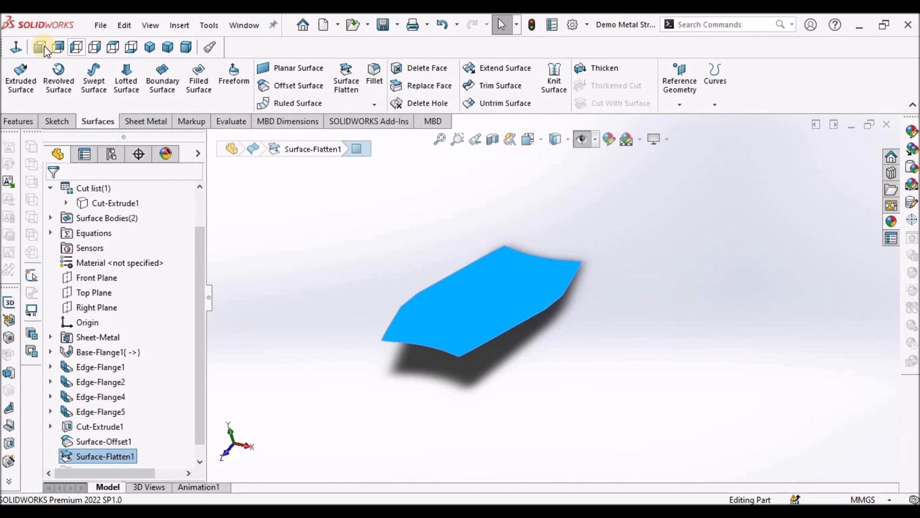
{"action": "left_click", "coordinate": [15, 47]}
{"action": "left_click", "coordinate": [705, 283]}
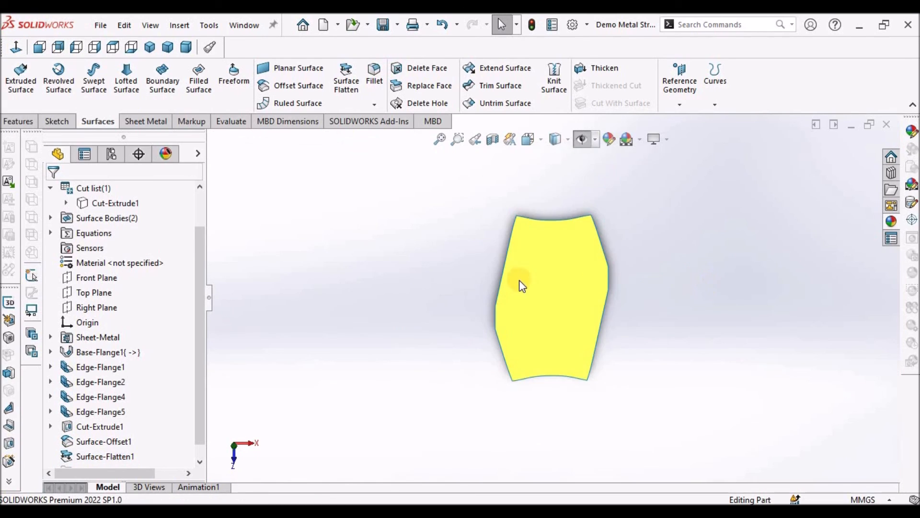
{"action": "middle_click_drag", "start_coordinate": [596, 349], "coordinate": [589, 309]}
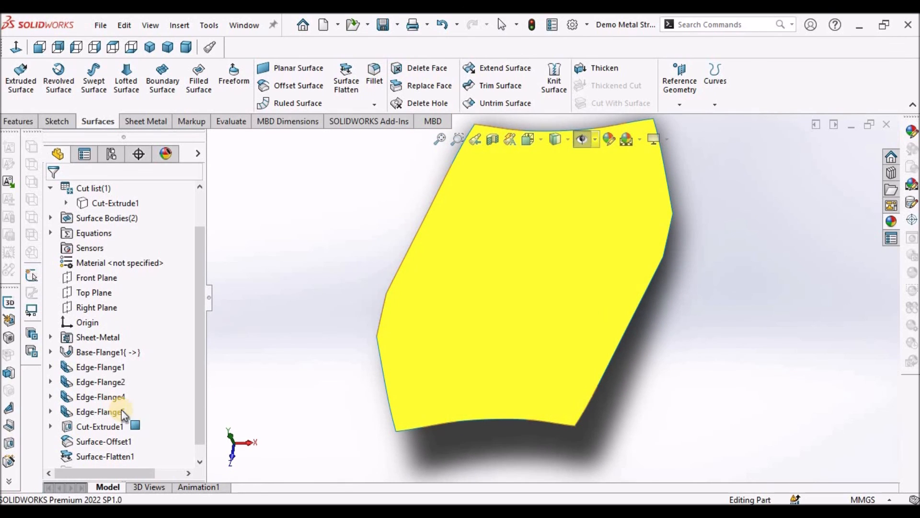
Hide the Surface-Flatten1 body and show the Cut-Extrude1 solid body from the cut list again
{"action": "left_click", "coordinate": [200, 462]}
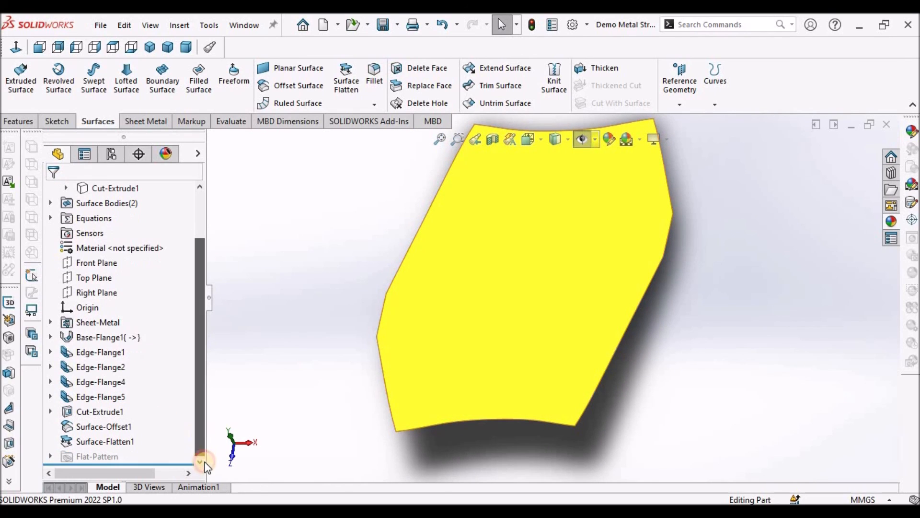
{"action": "right_click", "coordinate": [120, 442]}
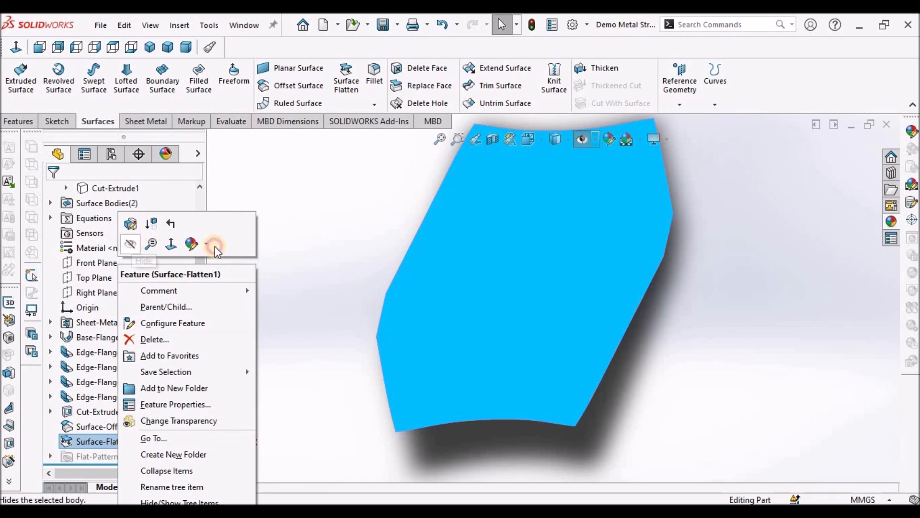
{"action": "left_click", "coordinate": [132, 243]}
{"action": "left_click_drag", "start_coordinate": [201, 318], "coordinate": [208, 215]}
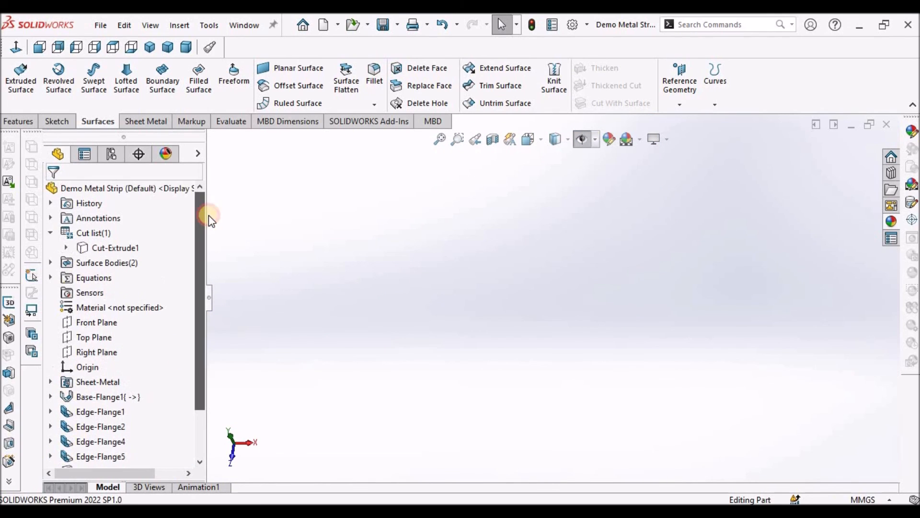
{"action": "right_click", "coordinate": [117, 247]}
{"action": "left_click", "coordinate": [136, 224]}
{"action": "left_click", "coordinate": [442, 230]}
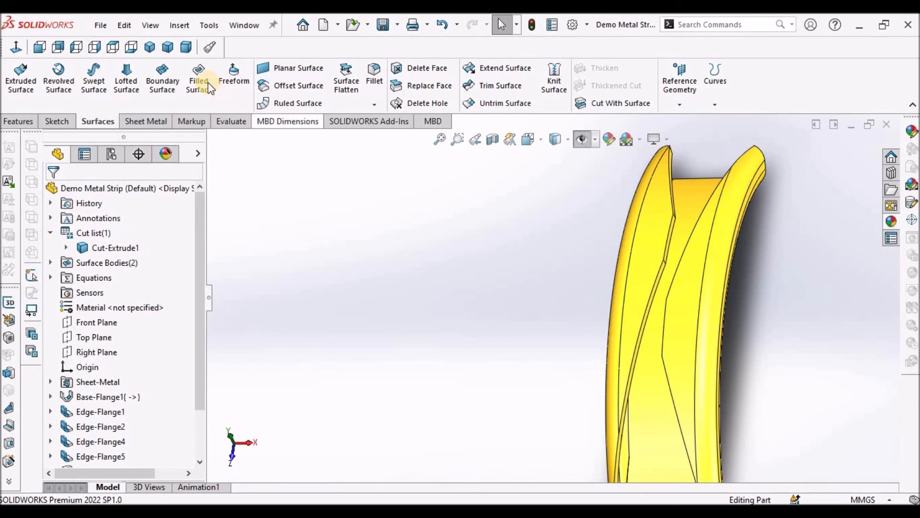
Check the restored metal strip in an angled view, then switch to Demo Assem1 and rebuild the assembly
{"action": "left_click", "coordinate": [187, 47]}
{"action": "middle_click_drag", "start_coordinate": [606, 342], "coordinate": [586, 306]}
{"action": "scroll", "coordinate": [586, 302], "scroll_direction": "down", "scroll_amount": 2}
{"action": "middle_click_drag", "start_coordinate": [586, 341], "coordinate": [551, 329]}
{"action": "left_click", "coordinate": [245, 23]}
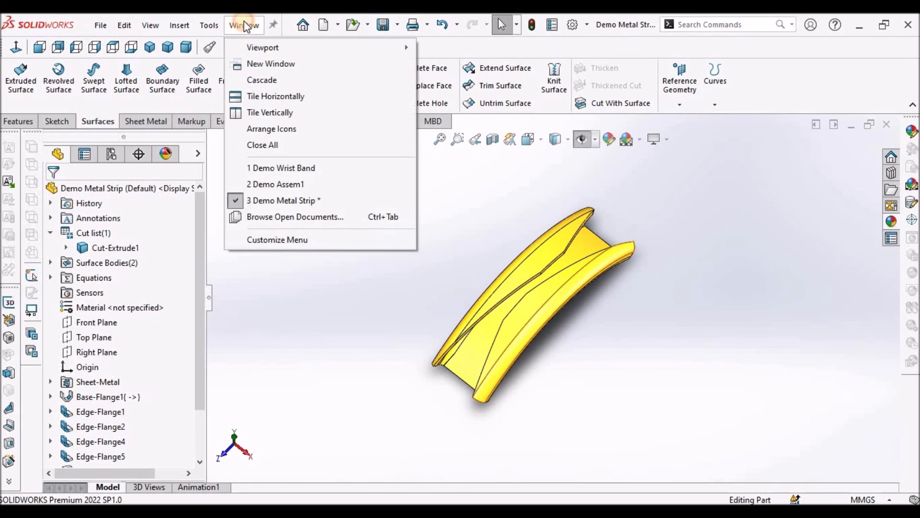
{"action": "left_click", "coordinate": [288, 184]}
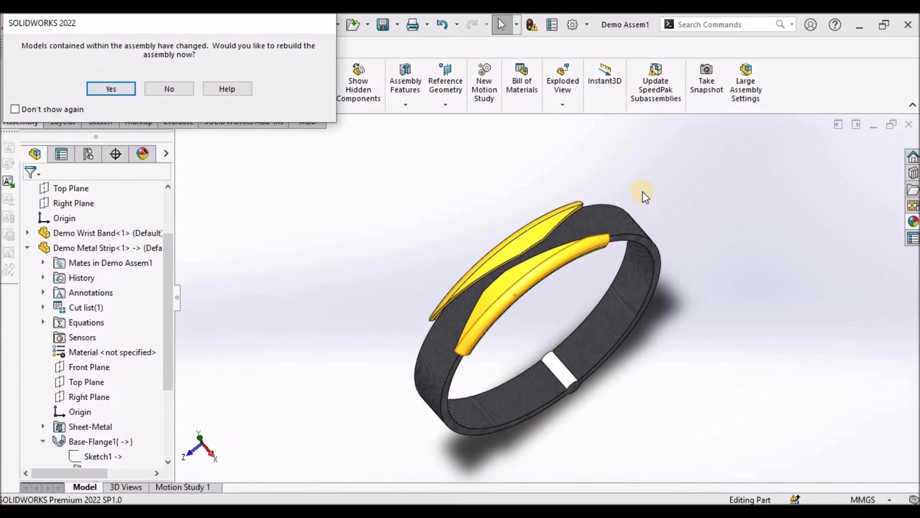
{"action": "left_click", "coordinate": [111, 88]}
{"action": "left_click", "coordinate": [410, 197]}
Inspect the metal strip on the wrist band in the assembly from several angles, ending in the saved ISO view
{"action": "left_click", "coordinate": [168, 47]}
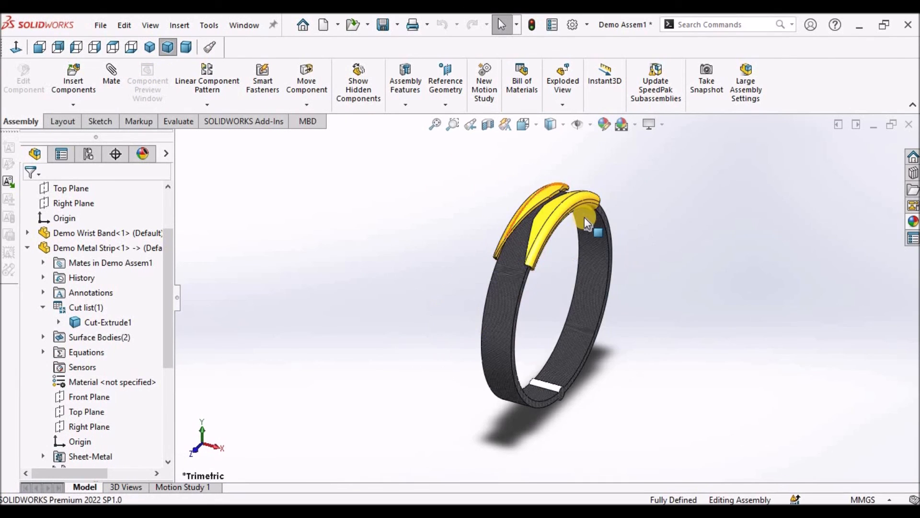
{"action": "middle_click_drag", "start_coordinate": [555, 221], "coordinate": [569, 240]}
{"action": "scroll", "coordinate": [553, 254], "scroll_direction": "down", "scroll_amount": 8}
{"action": "scroll", "coordinate": [583, 292], "scroll_direction": "up", "scroll_amount": 6}
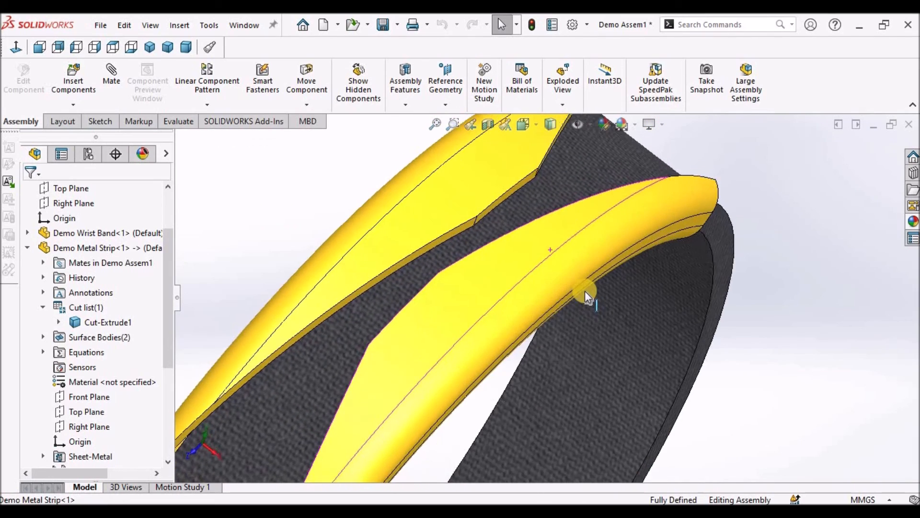
{"action": "key", "text": "space"}
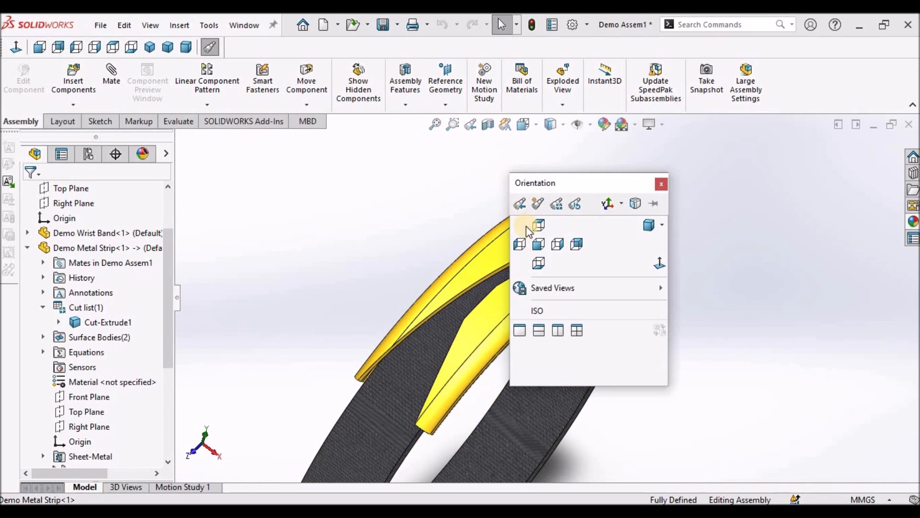
{"action": "left_click", "coordinate": [551, 307]}
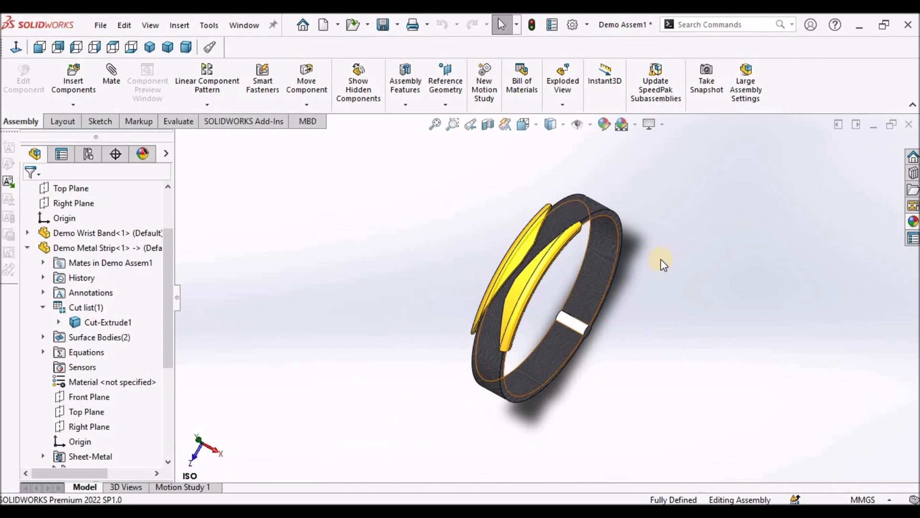